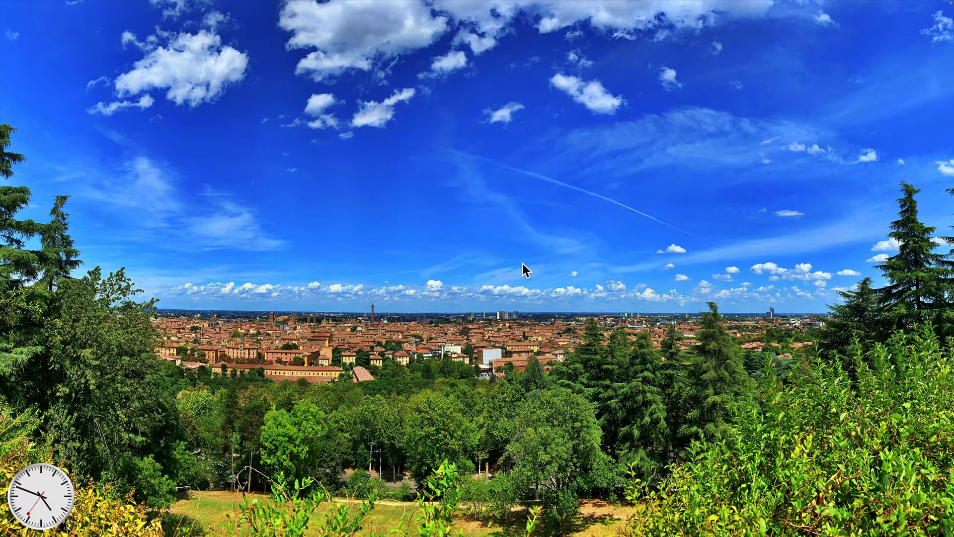
In Chrome, open the Office home page, close the duplicate Office tabs, and launch Outlook from the app launcher.
mouse_move(400, 535)
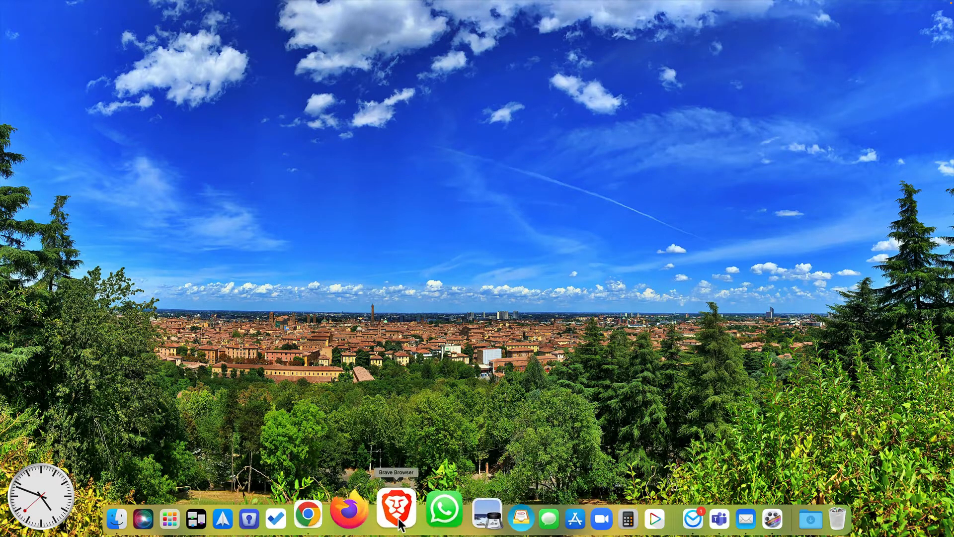
left_click(349, 509)
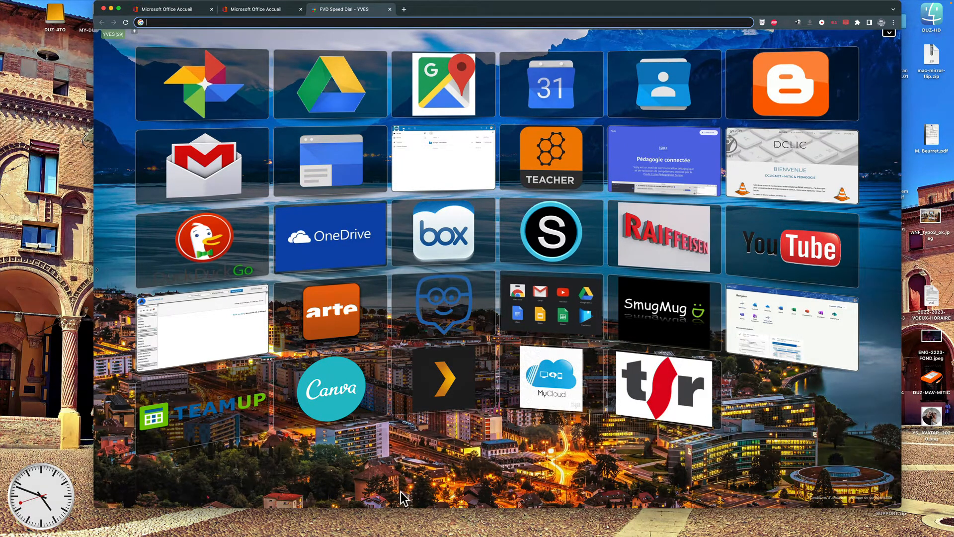
left_click(792, 322)
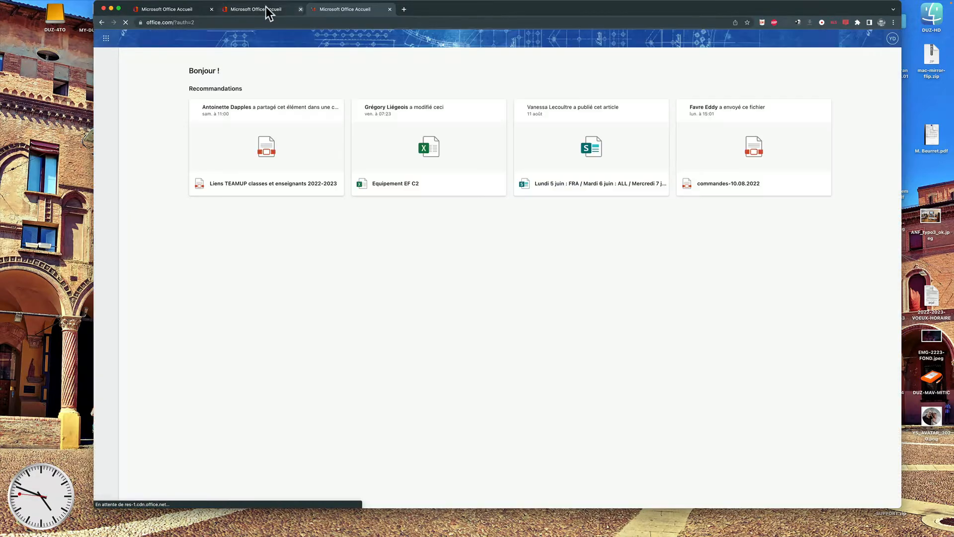
middle_click(269, 13)
left_click(211, 9)
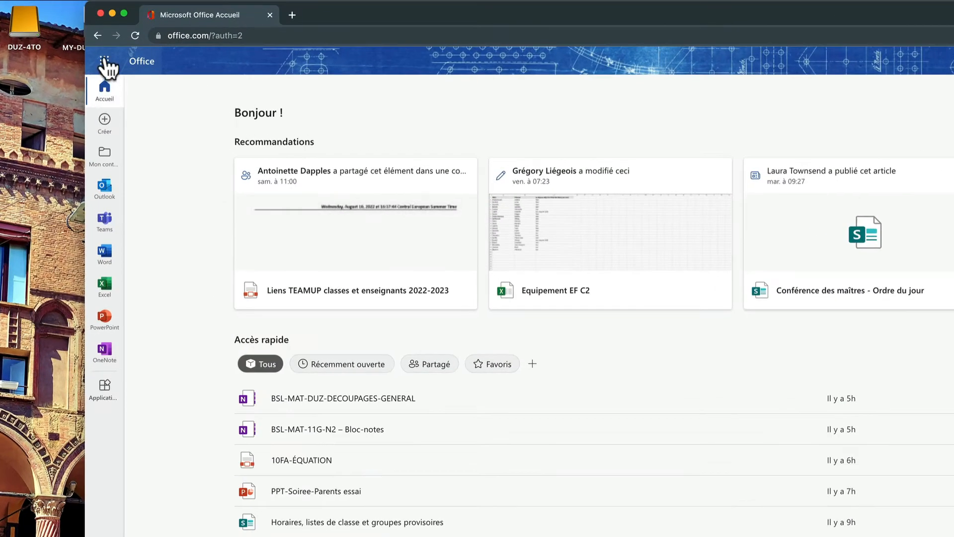
left_click(105, 62)
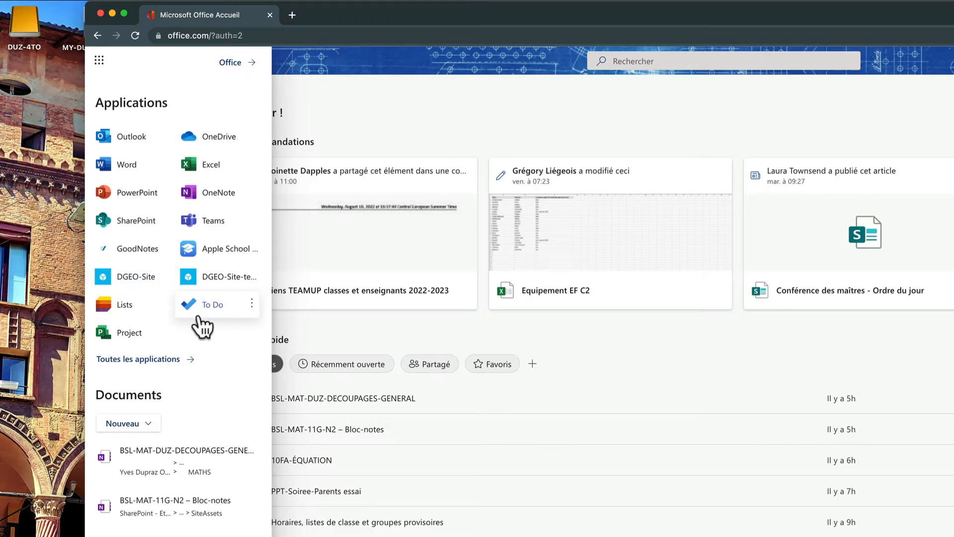
left_click(131, 137)
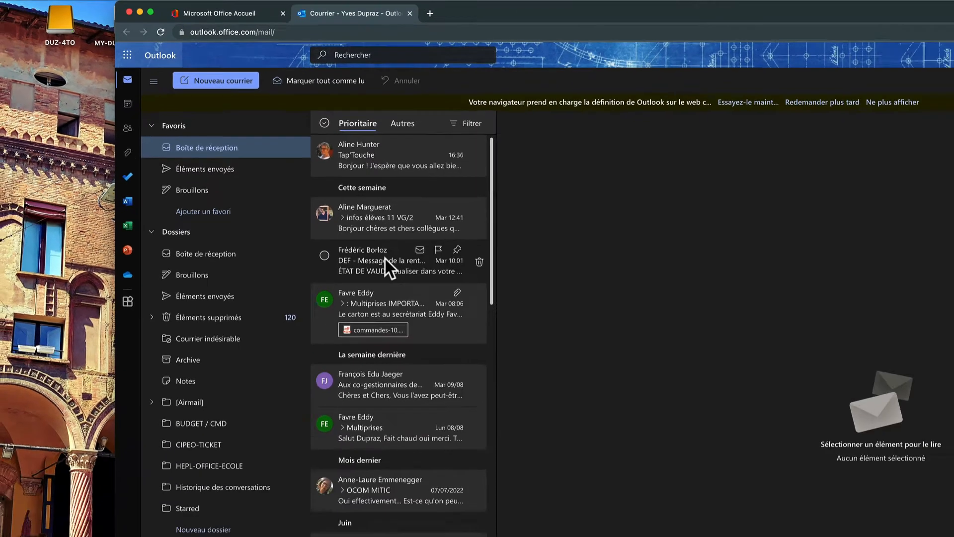
Open the 'DEF - Message de la rentrée 2022-2023' email and scroll through its body.
left_click(501, 347)
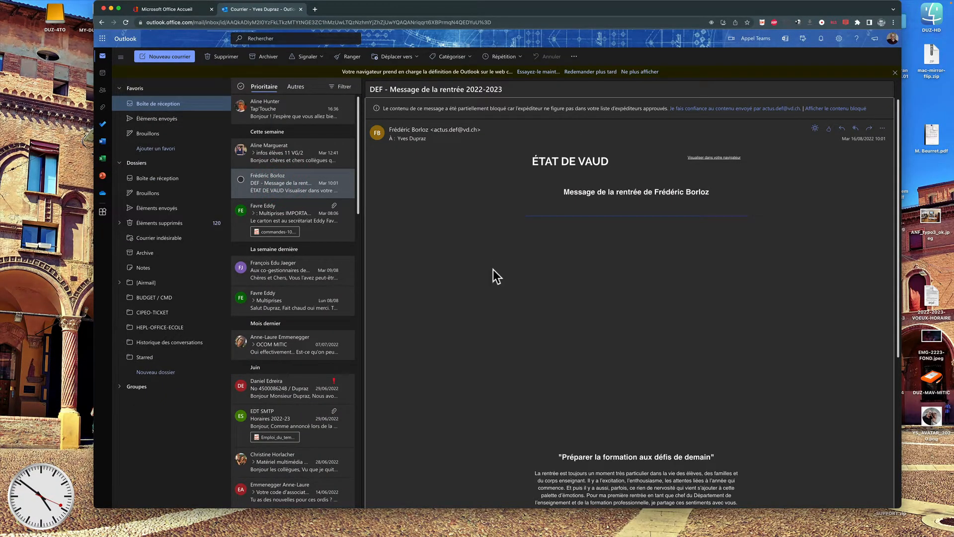
scroll(493, 269, "down", 5)
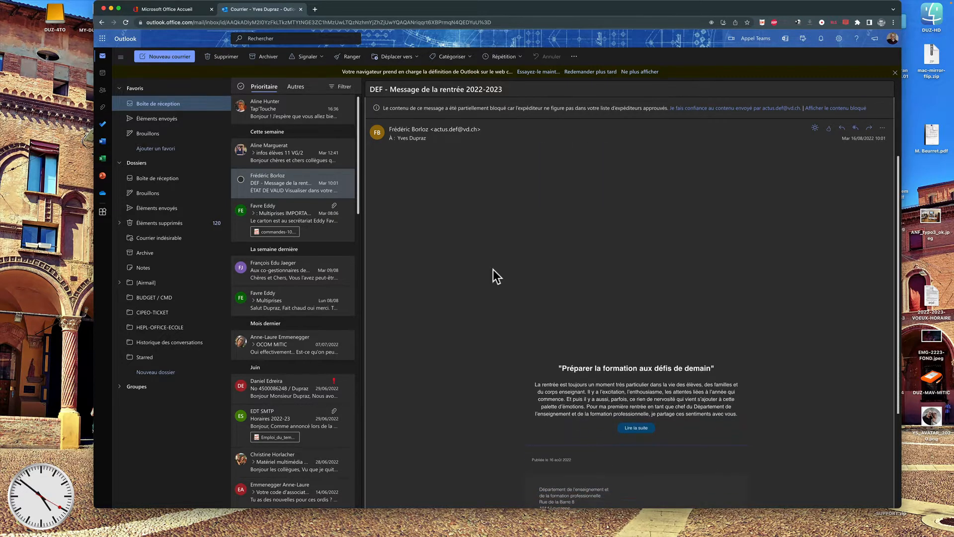
scroll(493, 269, "up", 5)
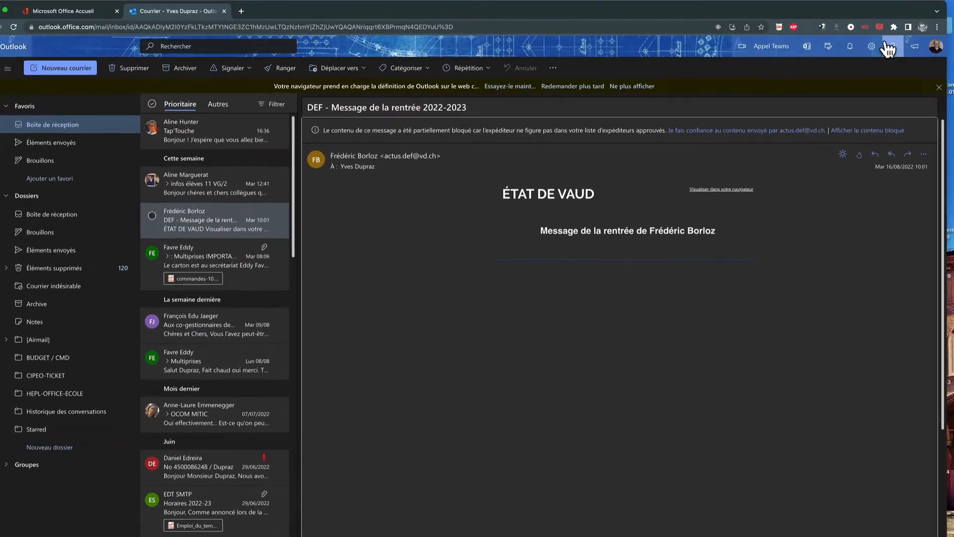
Turn off Mode Sombre in Paramètres, leaving Boîte de réception Prioritaire switched on.
left_click(871, 46)
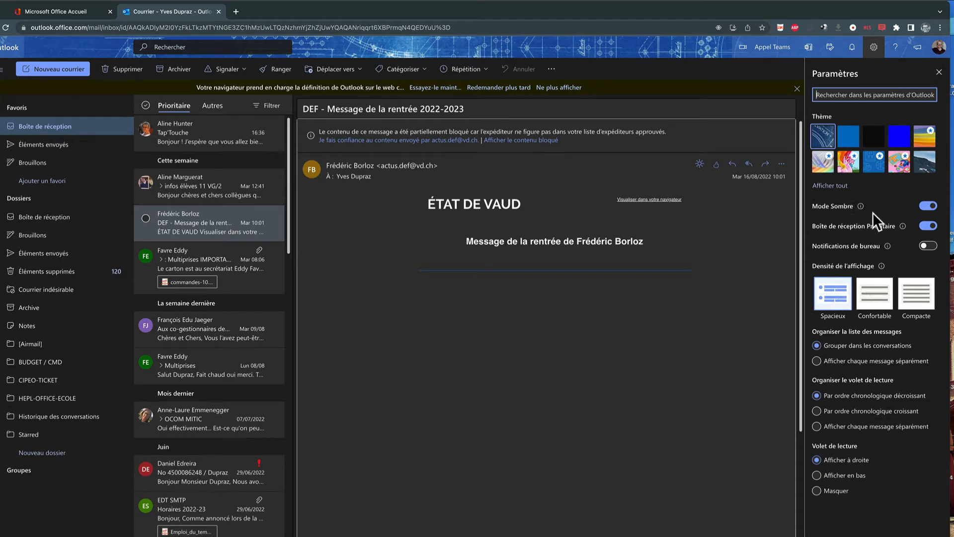
left_click(928, 207)
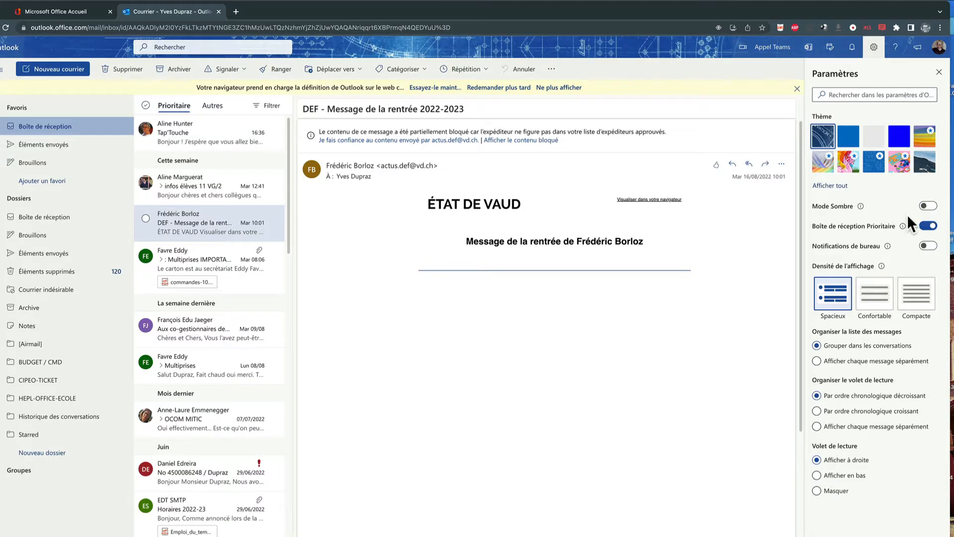
left_click(926, 227)
left_click(926, 226)
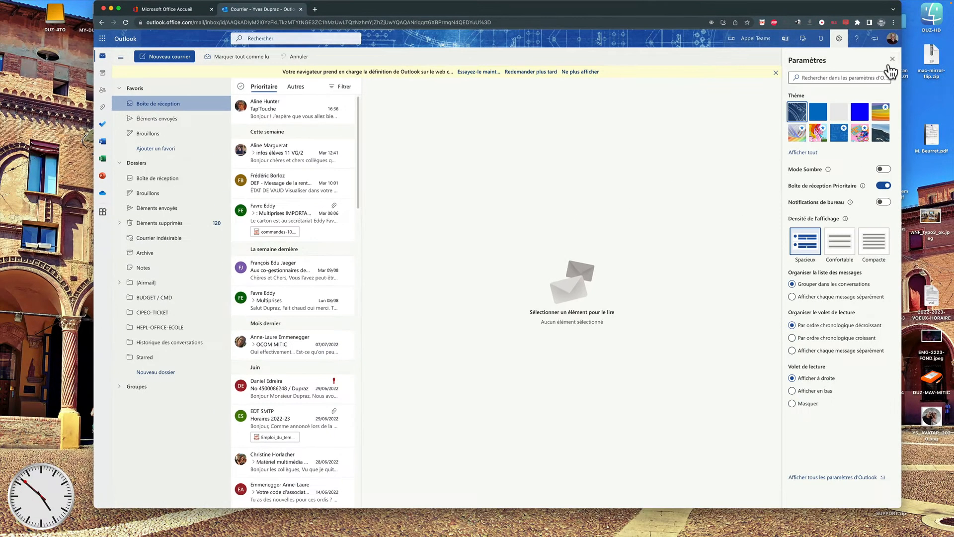
left_click(939, 72)
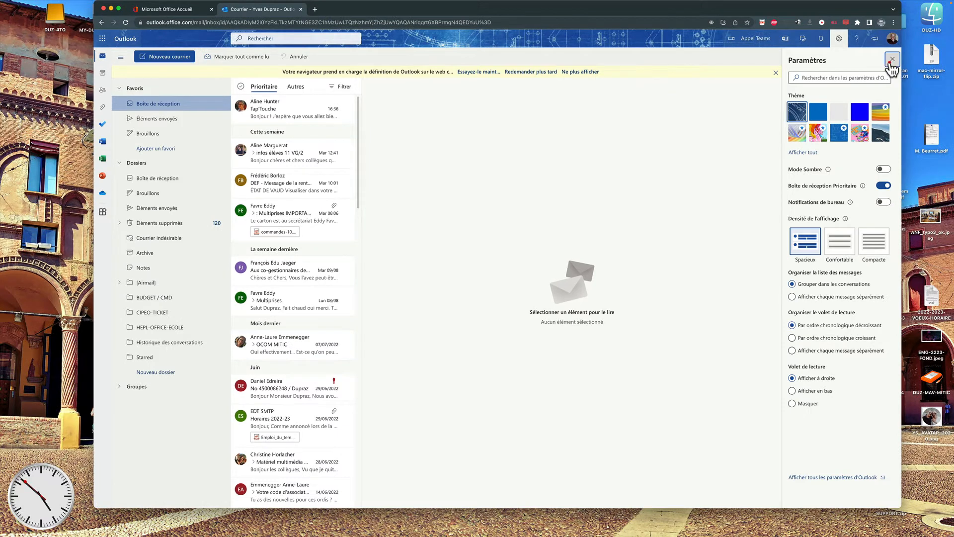
Trust the DEF email's sender to load its blocked images, then review the full message.
left_click(286, 187)
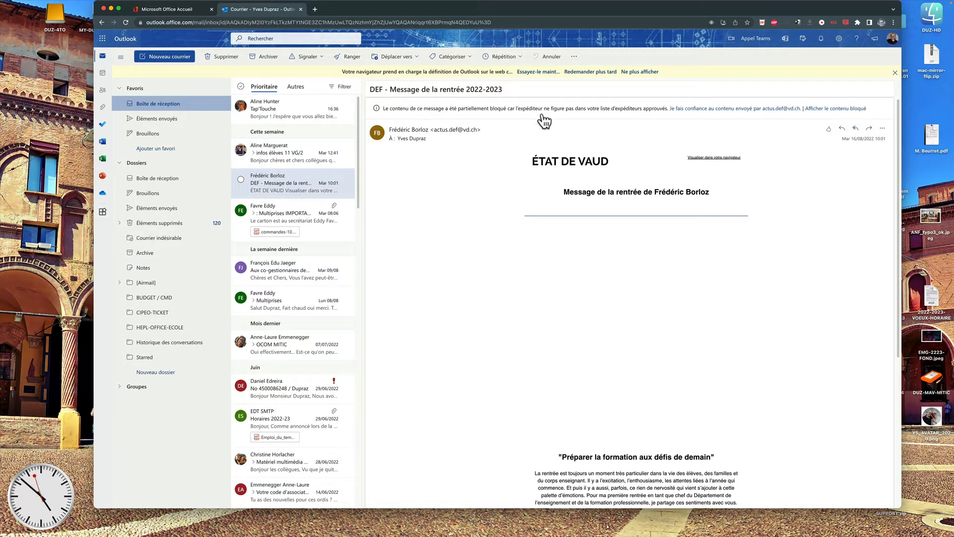
left_click(710, 110)
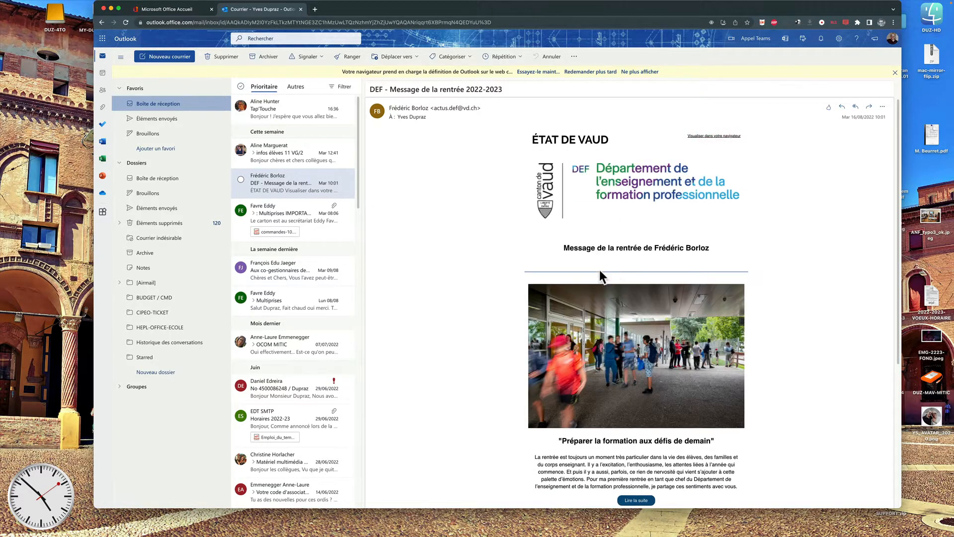
scroll(599, 271, "down", 5)
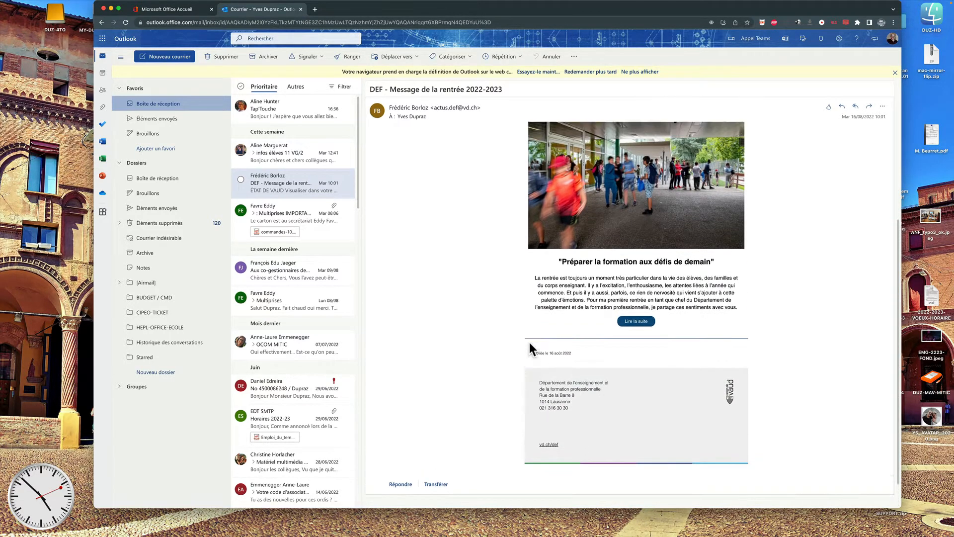
scroll(529, 342, "up", 5)
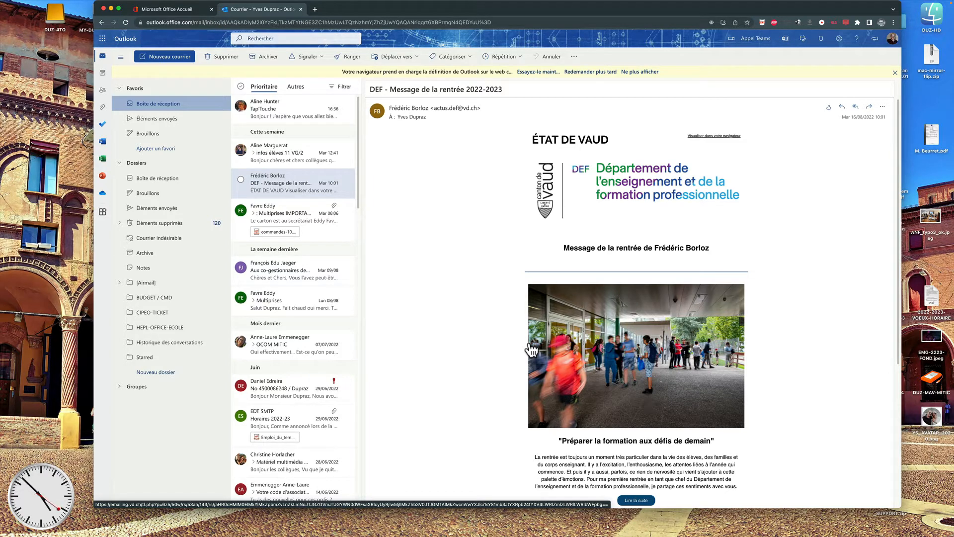
scroll(494, 206, "down", 1)
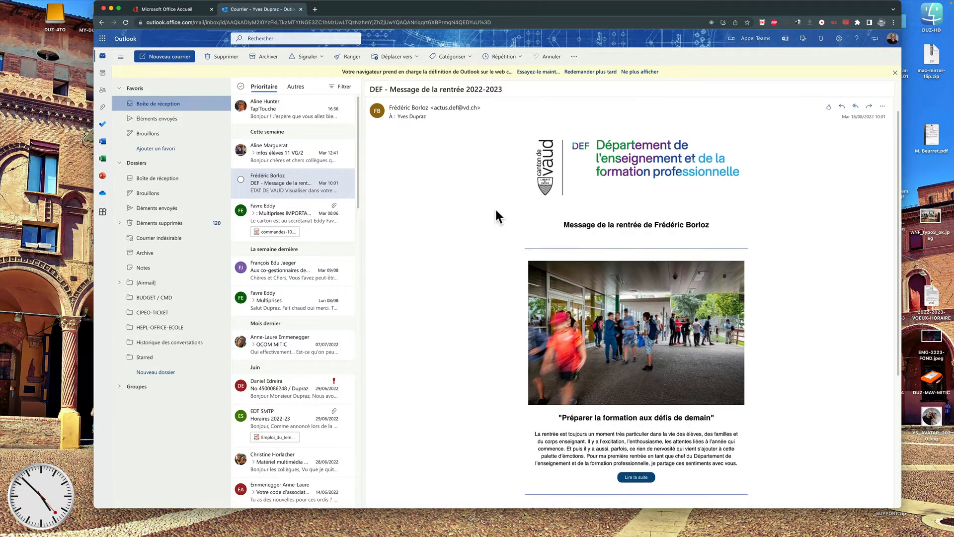
scroll(496, 211, "down", 5)
scroll(496, 211, "up", 5)
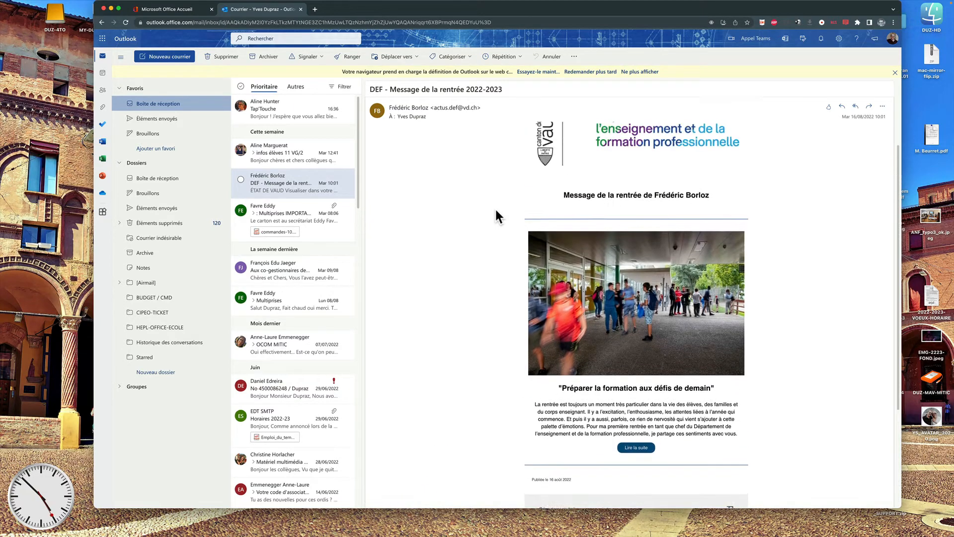
scroll(494, 207, "up", 3)
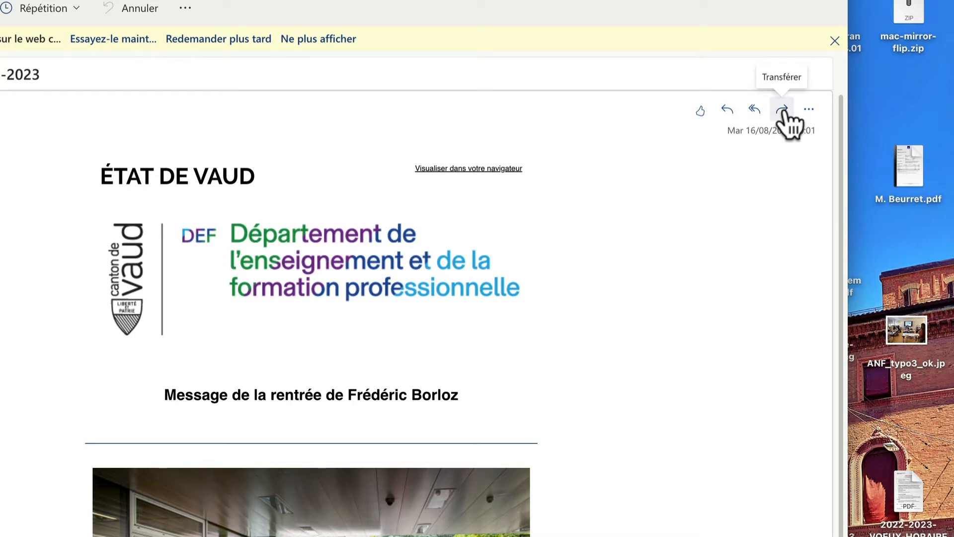
left_click(808, 110)
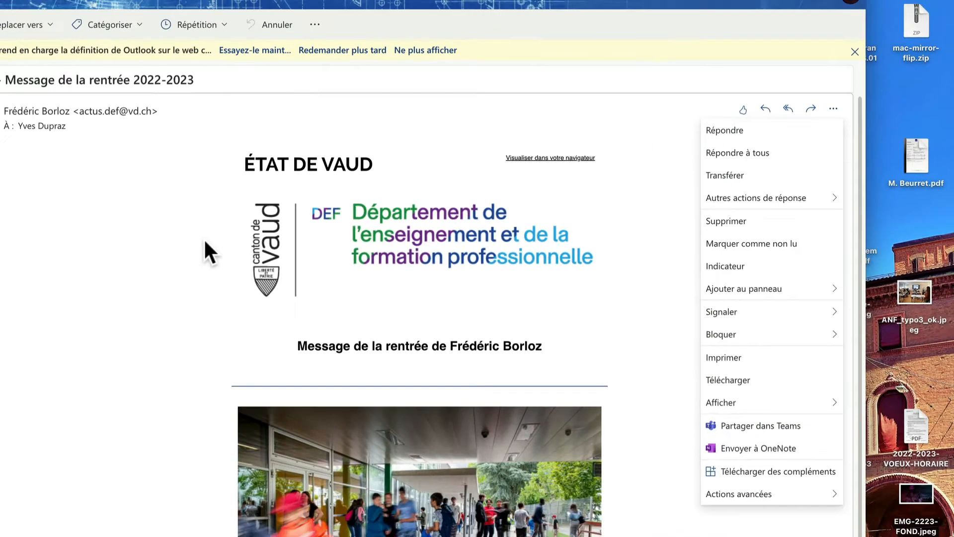
left_click(469, 210)
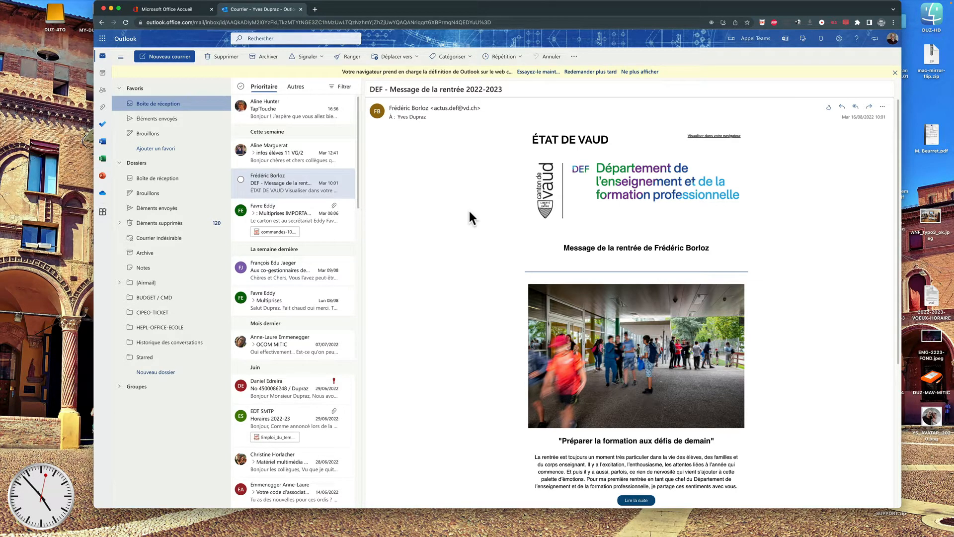
Browse Éléments envoyés and open the 'Question sur rattrapage cours' conversation.
left_click(141, 120)
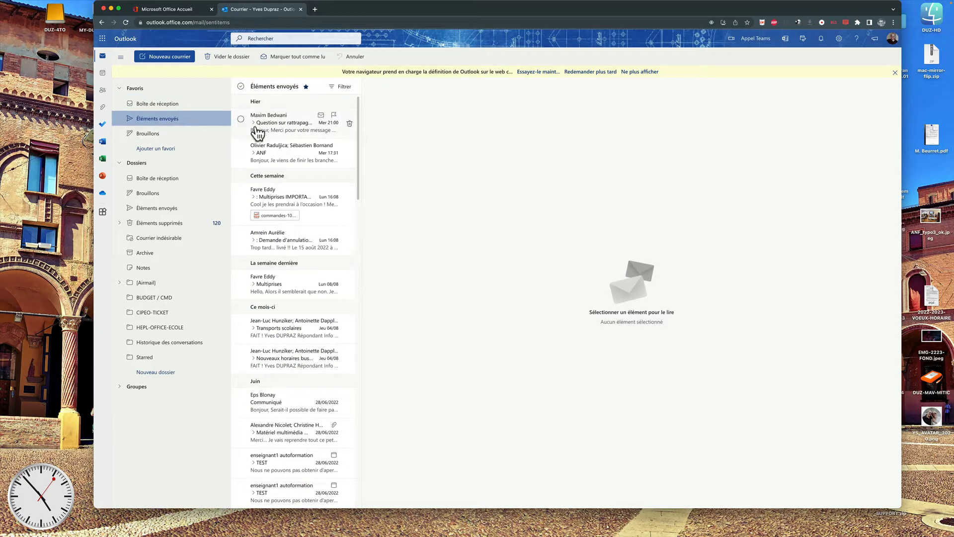
scroll(266, 266, "down", 2)
scroll(266, 263, "down", 5)
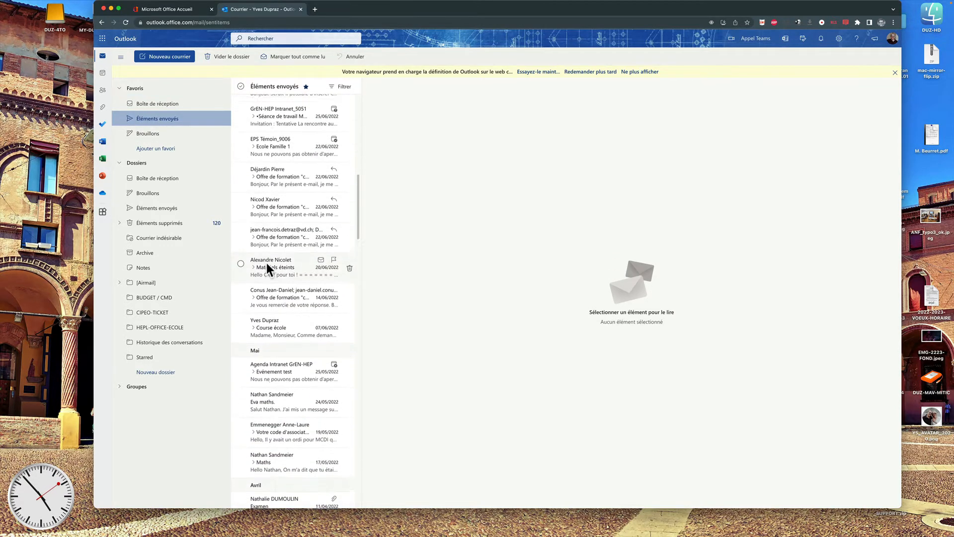
scroll(266, 262, "up", 6)
scroll(267, 262, "down", 9)
scroll(266, 263, "up", 9)
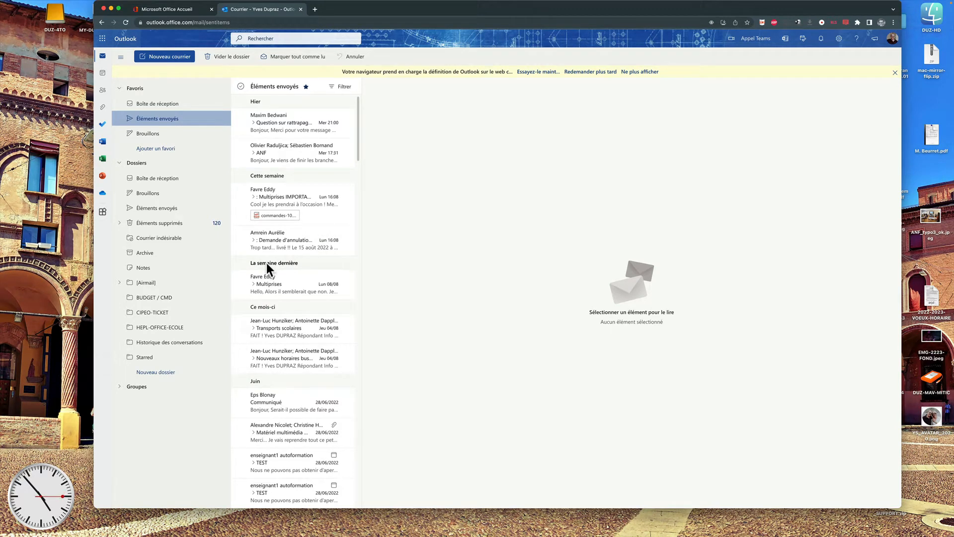
left_click(276, 127)
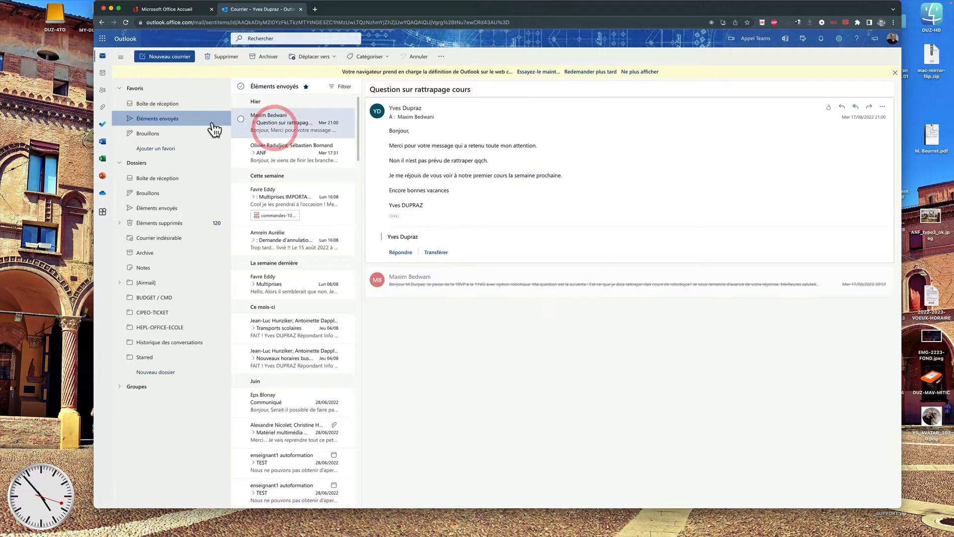
left_click(162, 103)
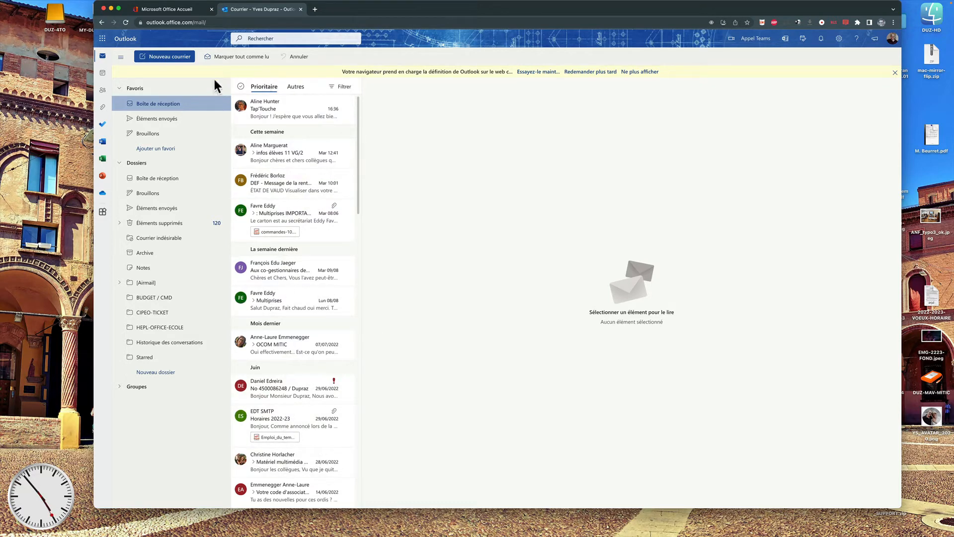
Reopen 'Question sur rattrapage cours' from Éléments envoyés and expand its earlier message.
left_click(155, 122)
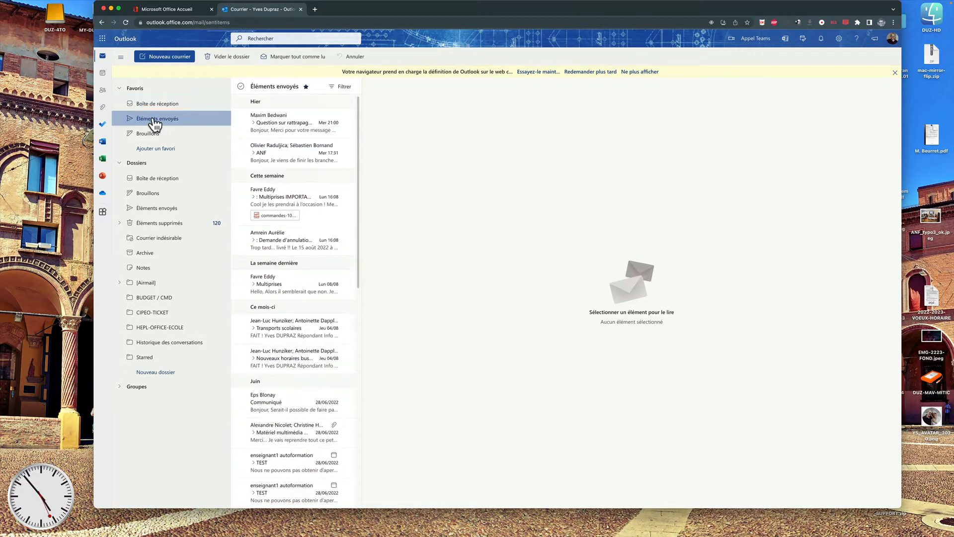
left_click(287, 124)
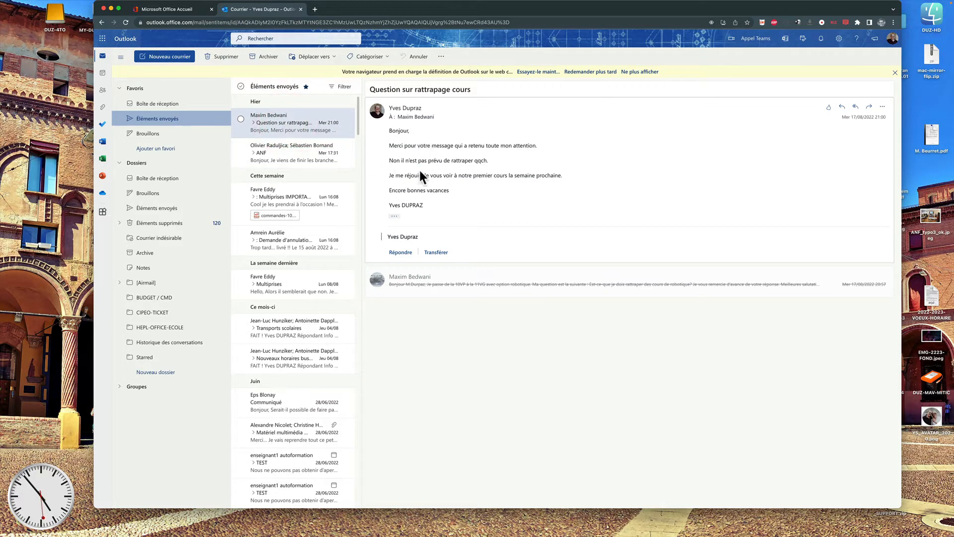
left_click(392, 237)
left_click(406, 289)
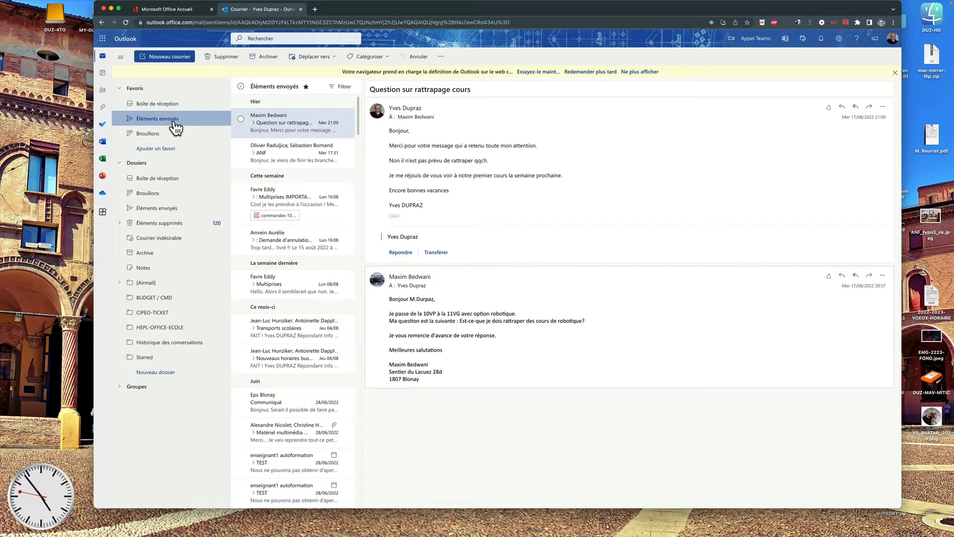
Delete the conversation with its trash icon and return to Boîte de réception.
mouse_move(303, 127)
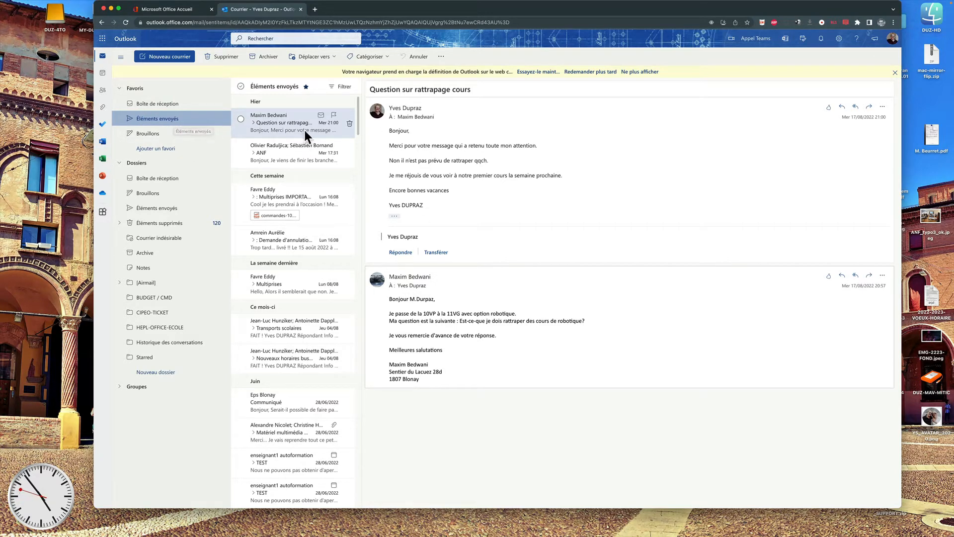
left_click(349, 125)
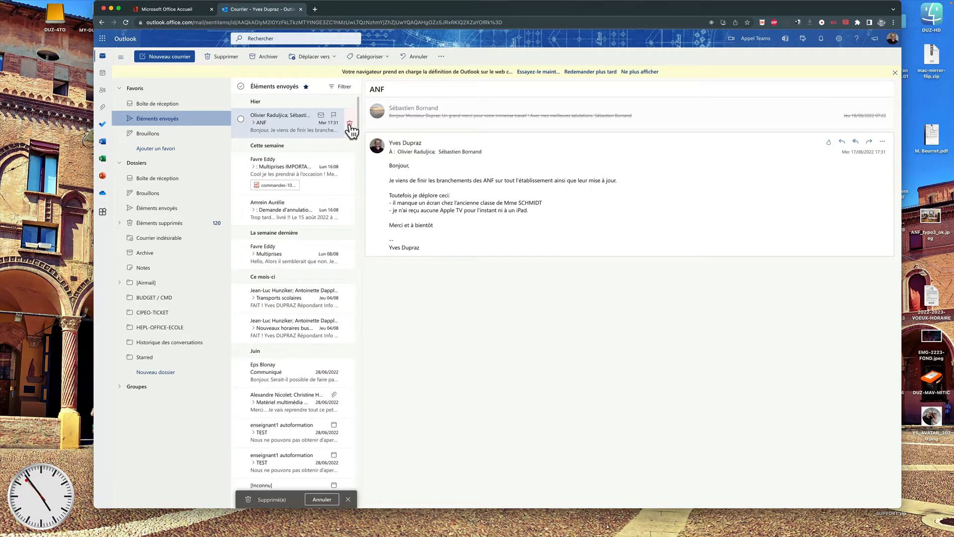
left_click(155, 106)
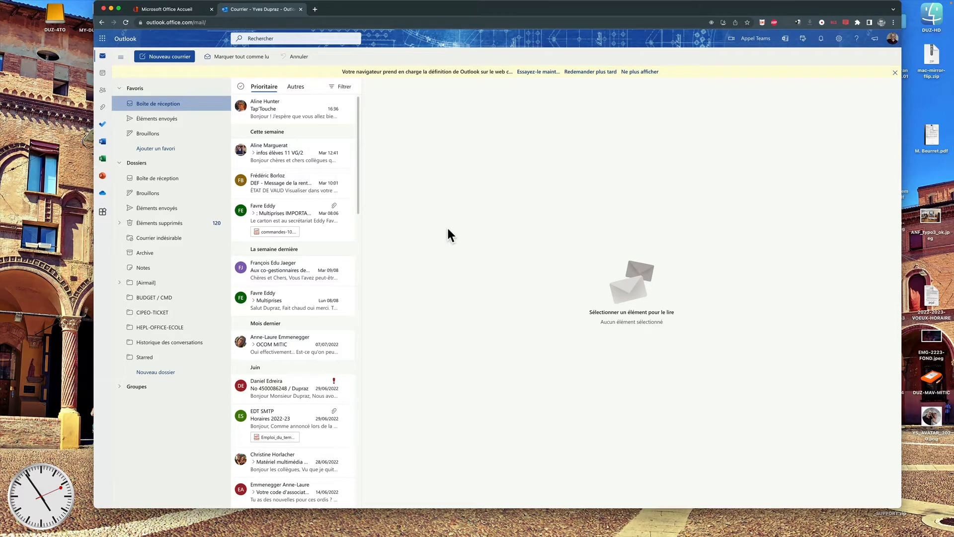
Start a new message addressed to your own e-mail address.
left_click(180, 63)
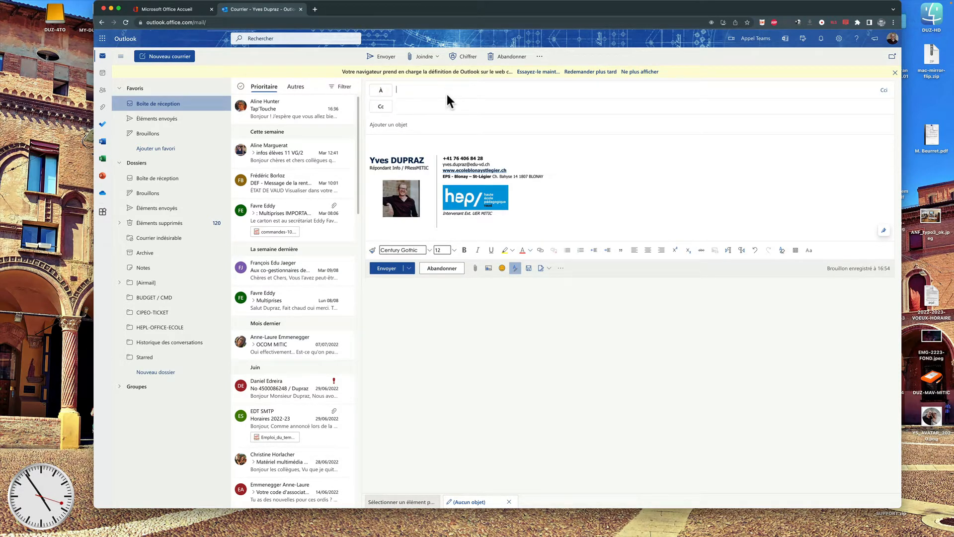
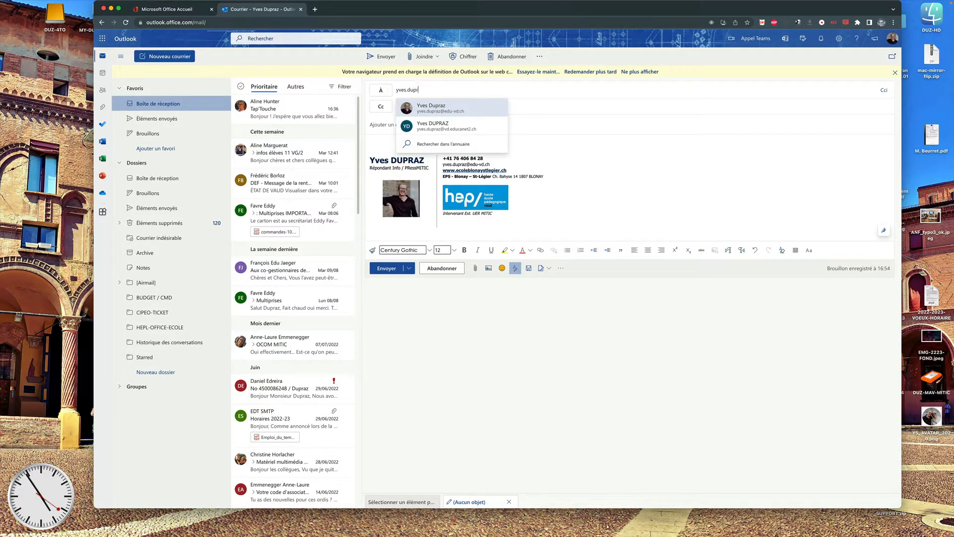
left_click(466, 107)
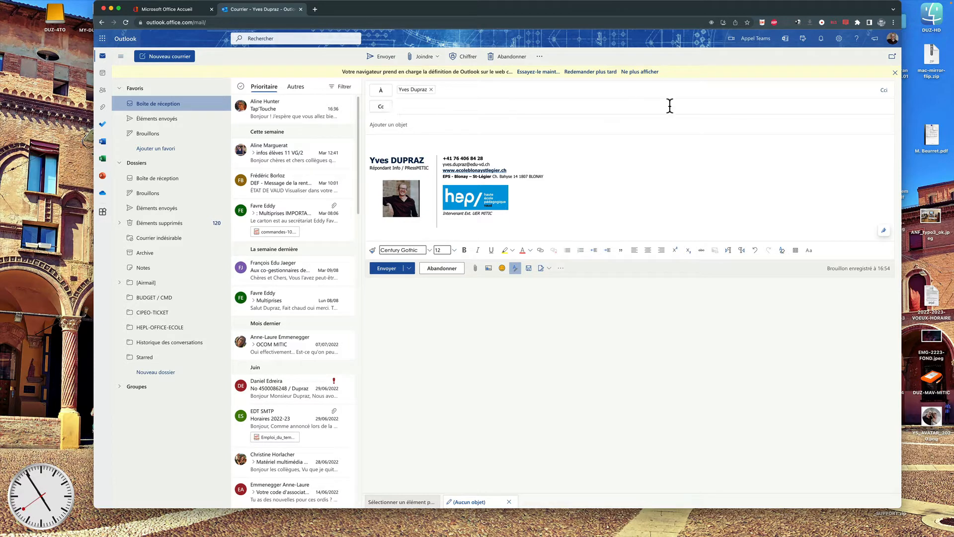
Add a colleague in Cc and begin the subject 'Mon Logo'.
left_click(425, 106)
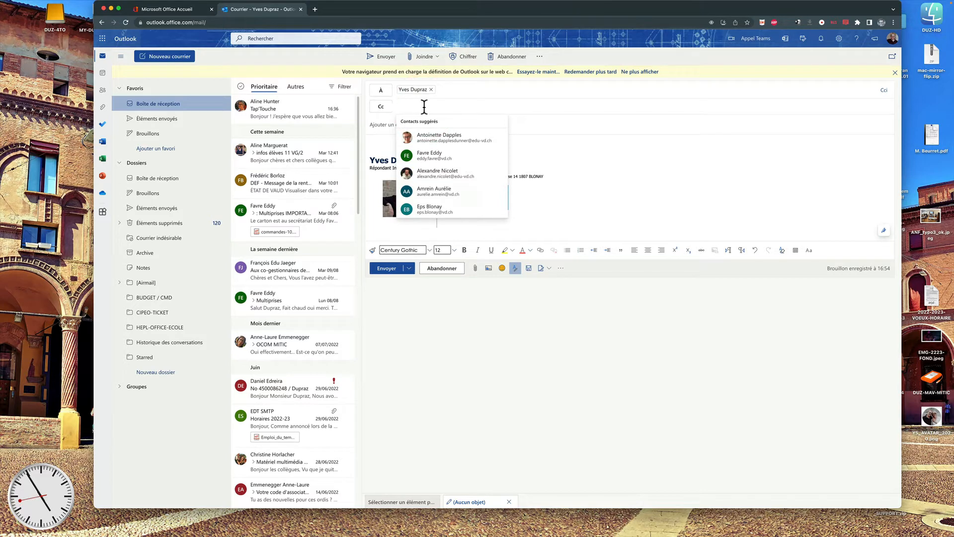
type("anto")
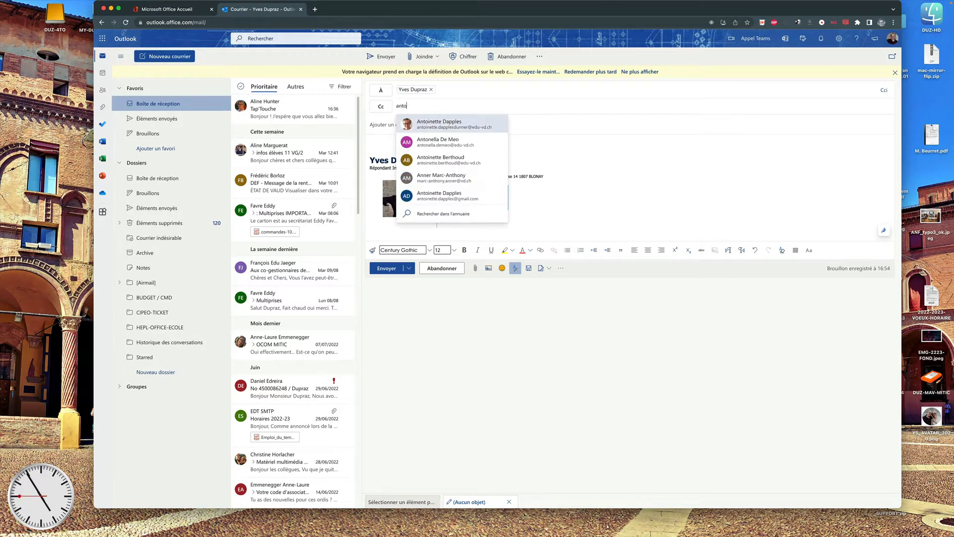
type("inette")
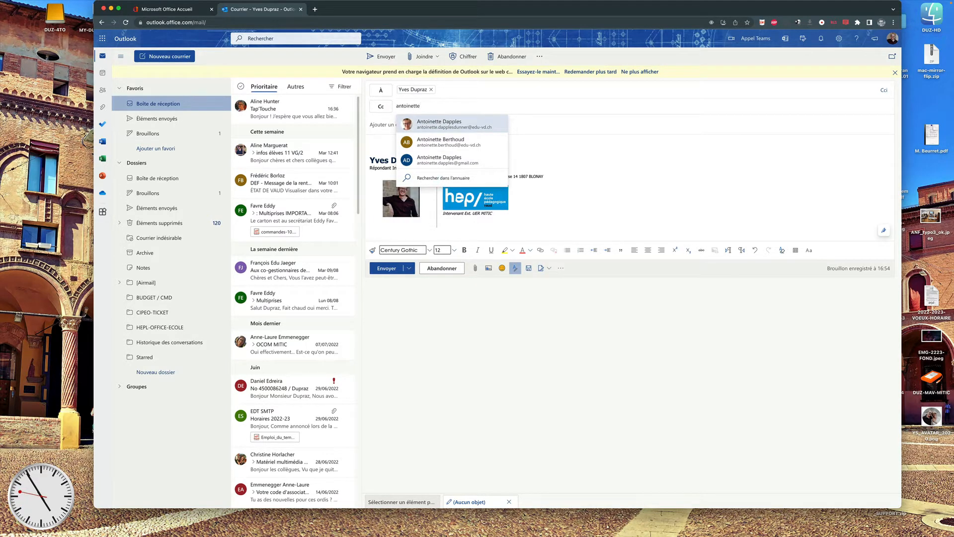
left_click(425, 125)
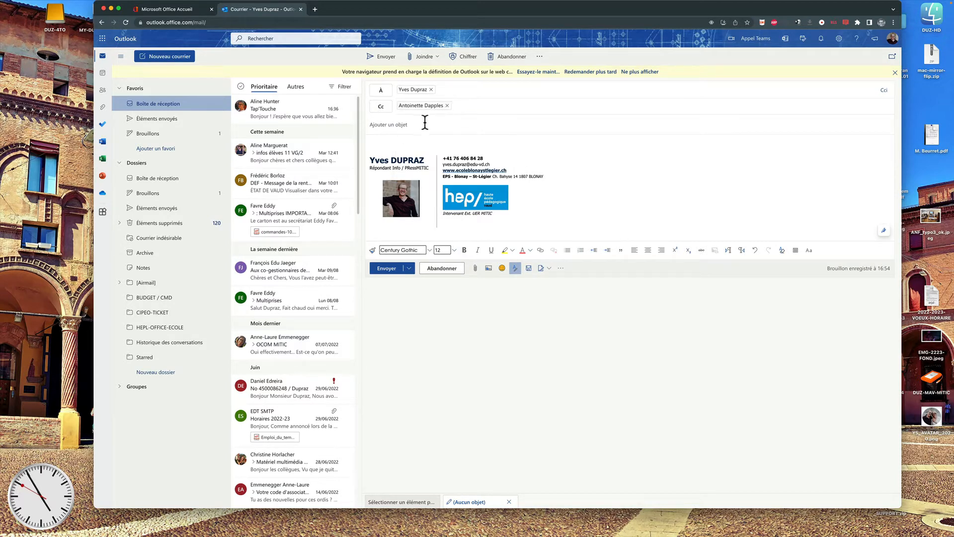
left_click(425, 123)
type("M")
Write 'Bonjour,', the OCOM-MITIC de 10è logo sentence, 'Merci de votre bonne lecture.', 'A bientôt' and your name.
type("Bo")
type("njour")
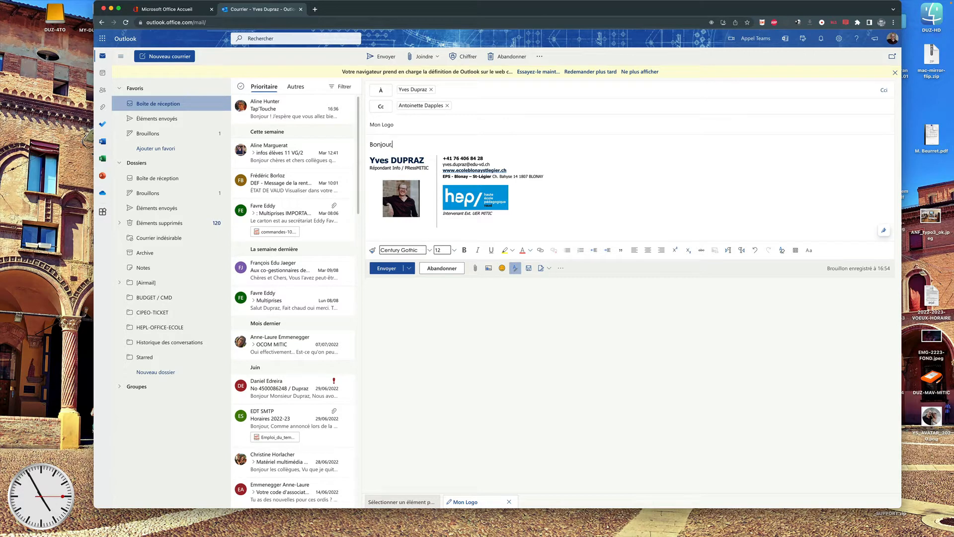
type(",")
key("Return")
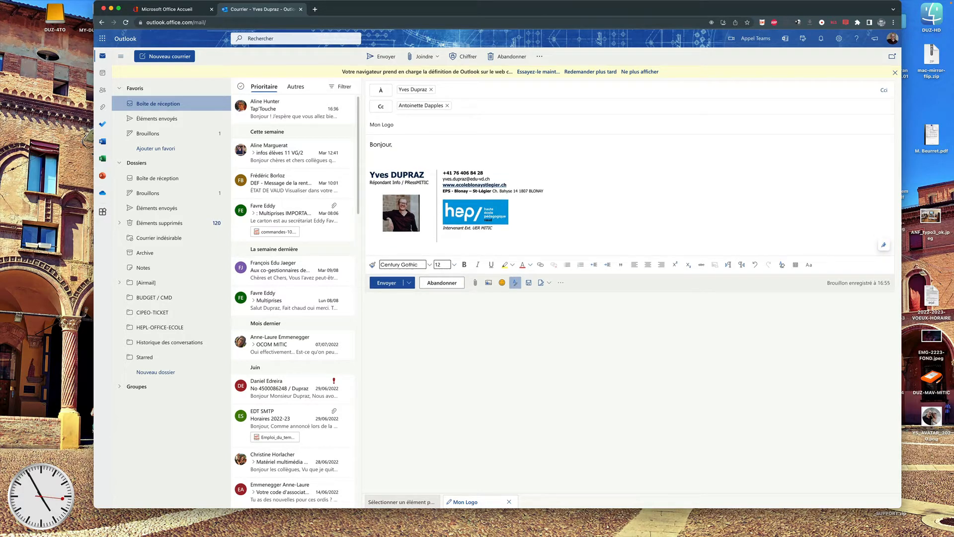
type("Comme demandé, voici mon logo p")
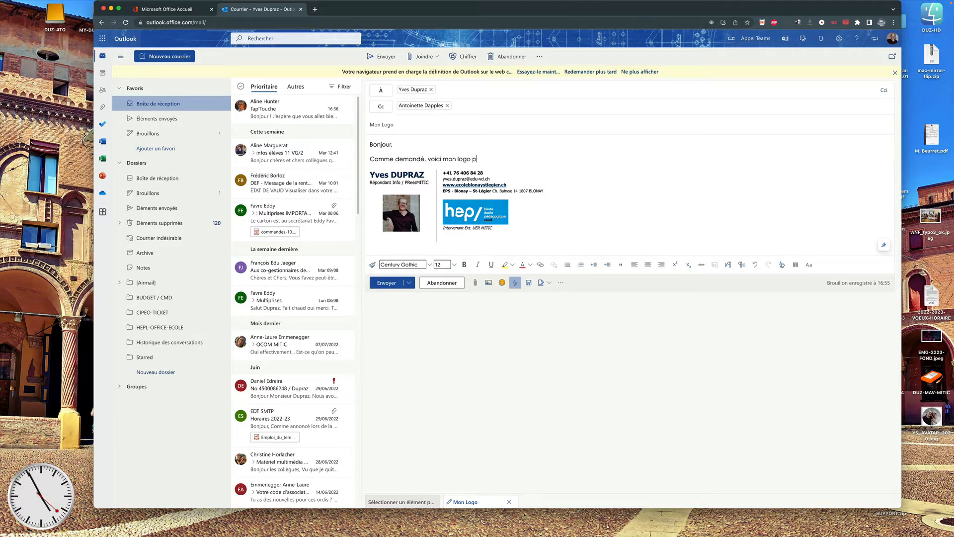
type("our les OCOM-MITIC de 10è")
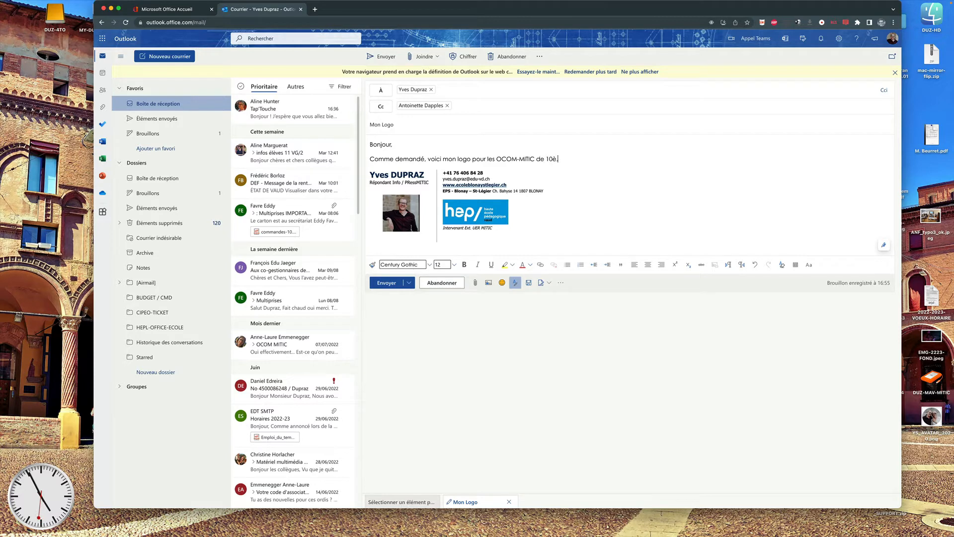
type(".")
key("Return")
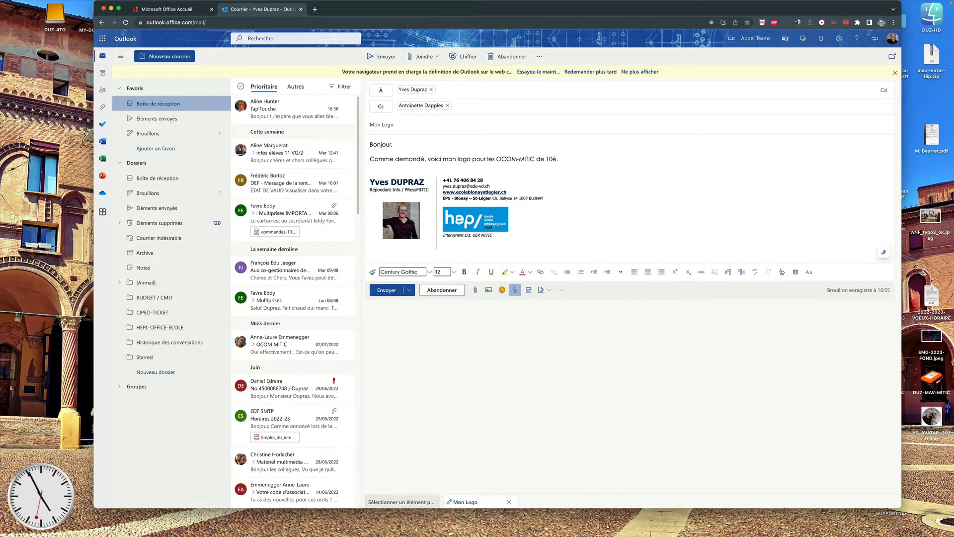
type("Merci de ")
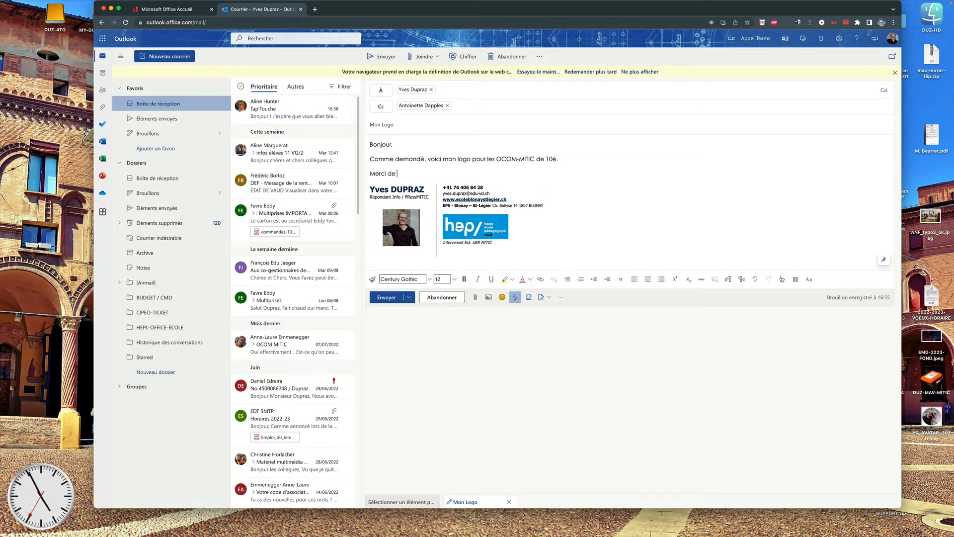
type("votre bonne lecxture et inf")
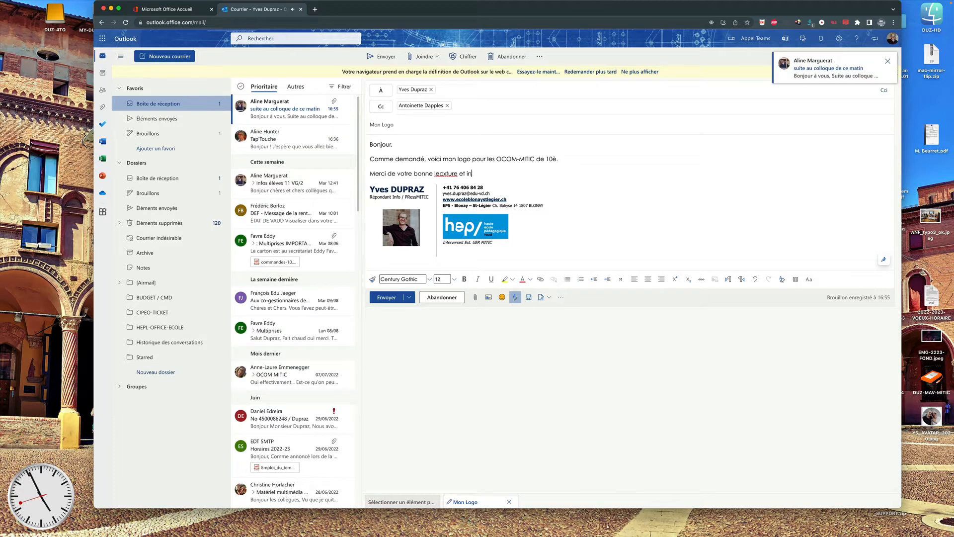
key("BackSpace")
key("BackSpace")
key("BackSpace")
key("BackSpace")
key("BackSpace")
type("ture.")
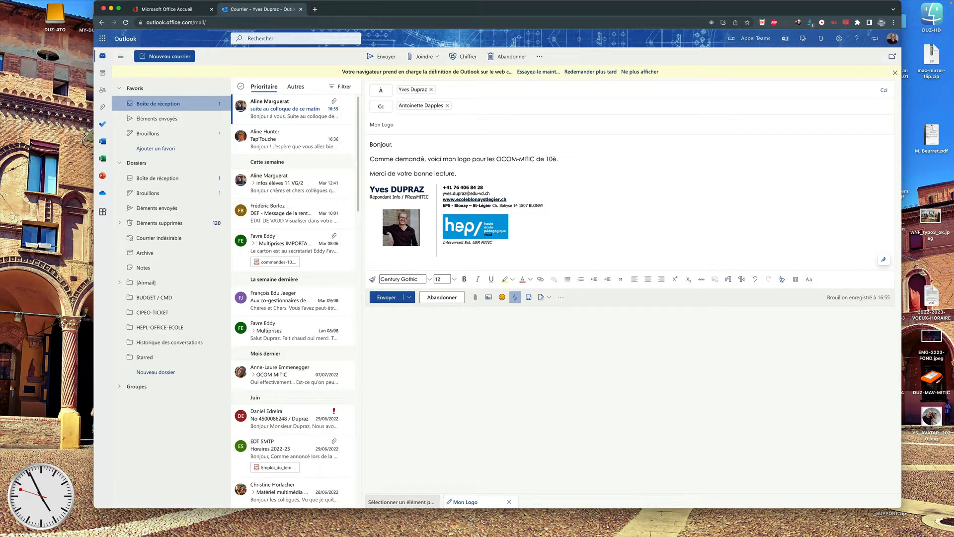
key("Return")
type("A ")
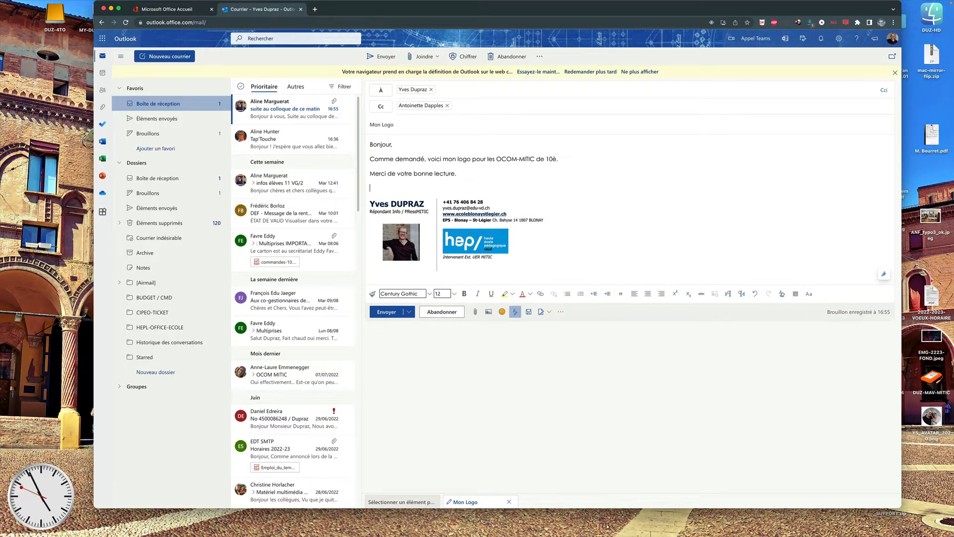
type("bientôt")
key("Return")
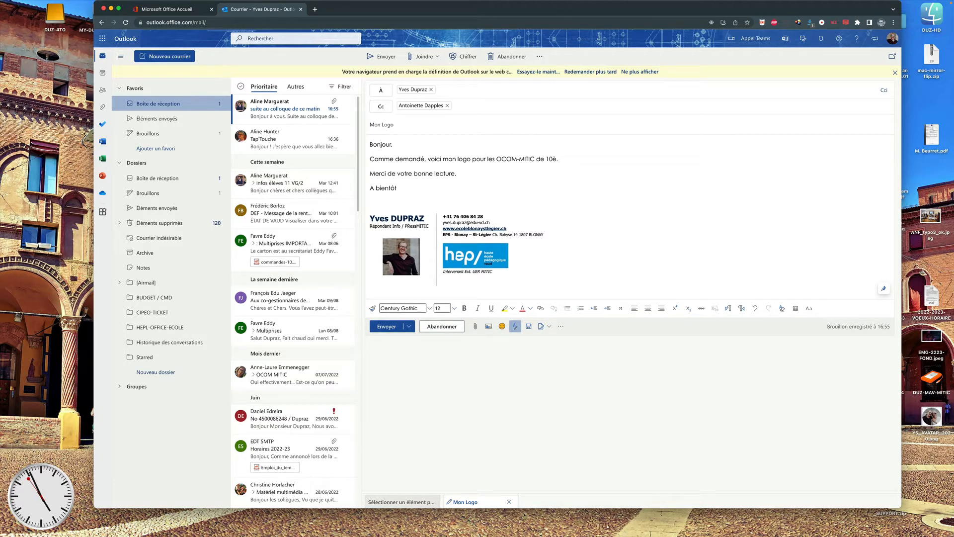
type("Yves DUPRAZ")
Remove the Cc colleague, dismiss the contact suggestions, and bring up the attachment options.
left_click(447, 105)
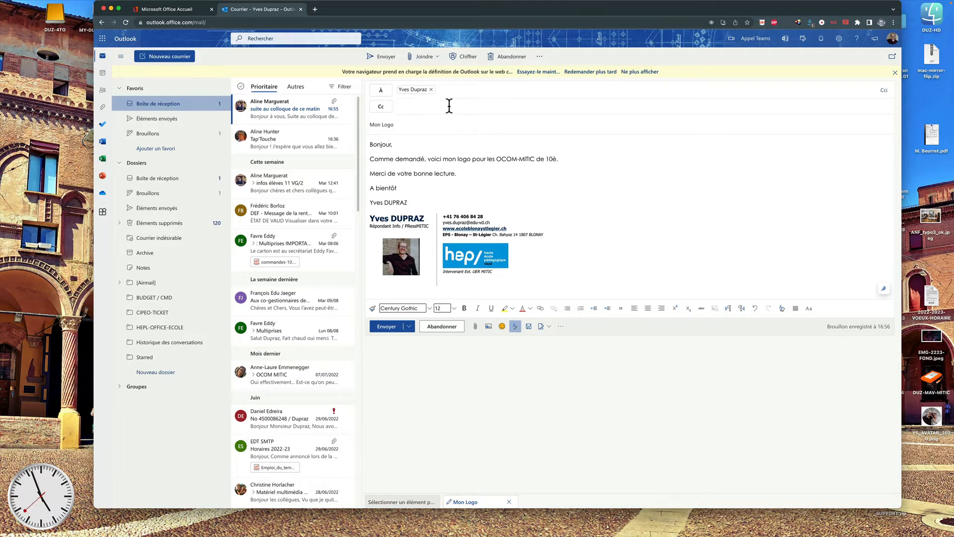
left_click(446, 90)
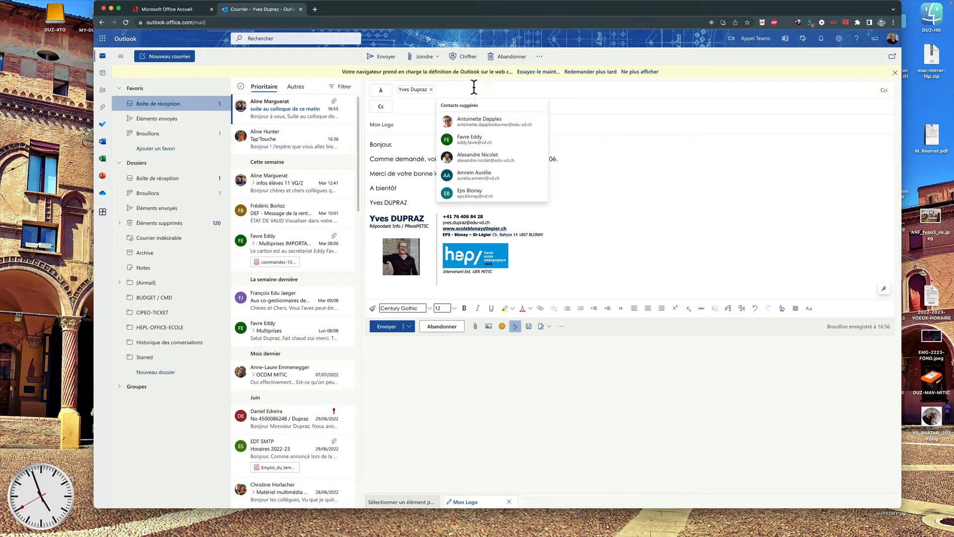
left_click(397, 109)
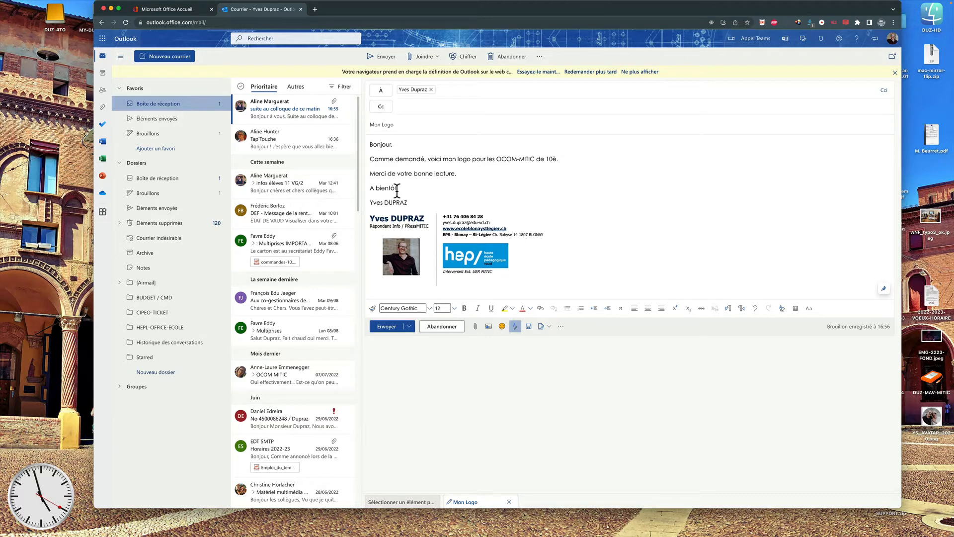
left_click(475, 327)
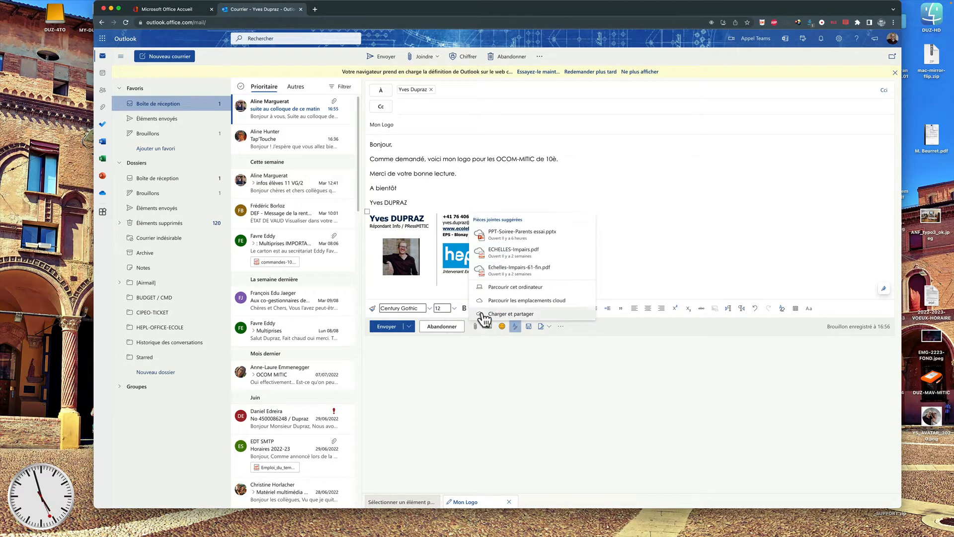
Browse from DOCUMENTS through your personal folder, ECOLE, OCOM-MITIC and OIT-10 to MISSION 01 Logo.
left_click(486, 287)
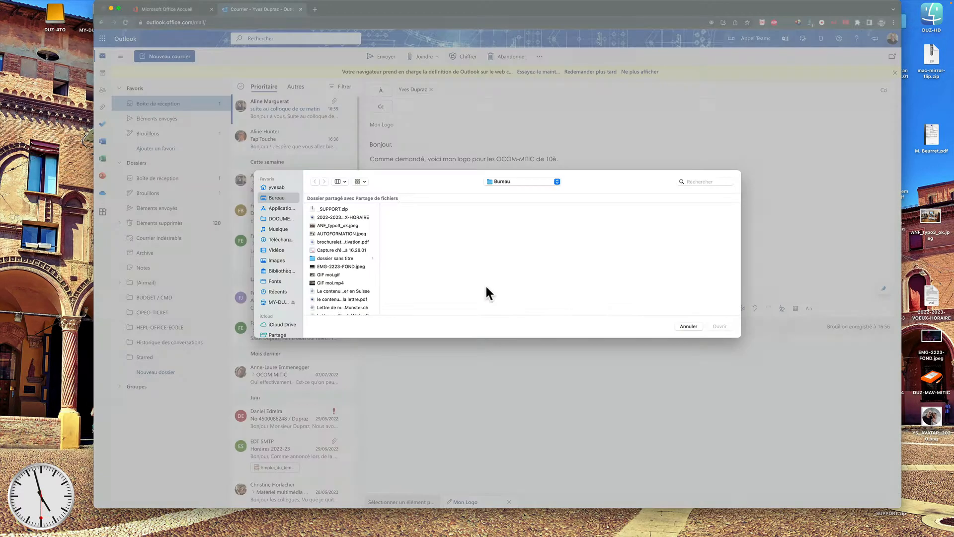
scroll(276, 279, "down", 5)
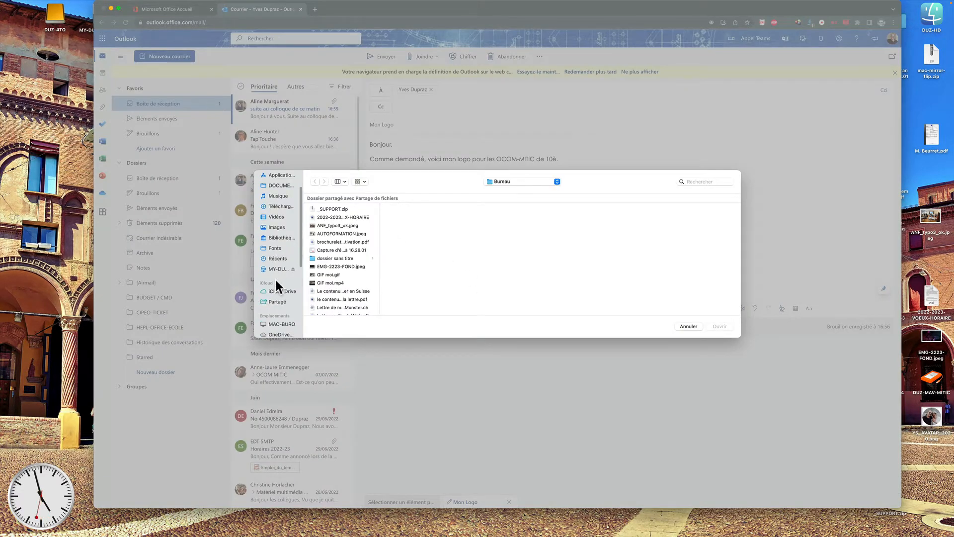
scroll(276, 279, "down", 1)
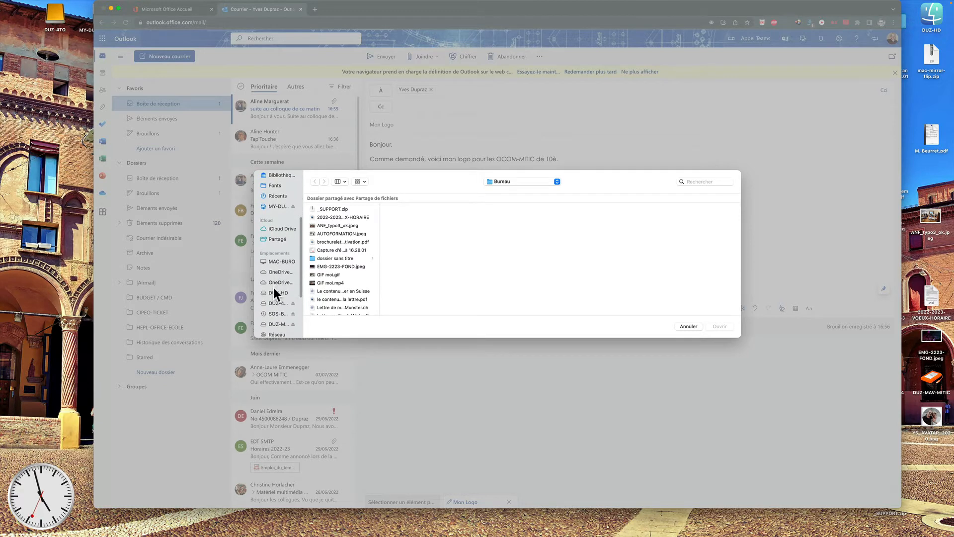
left_click(274, 303)
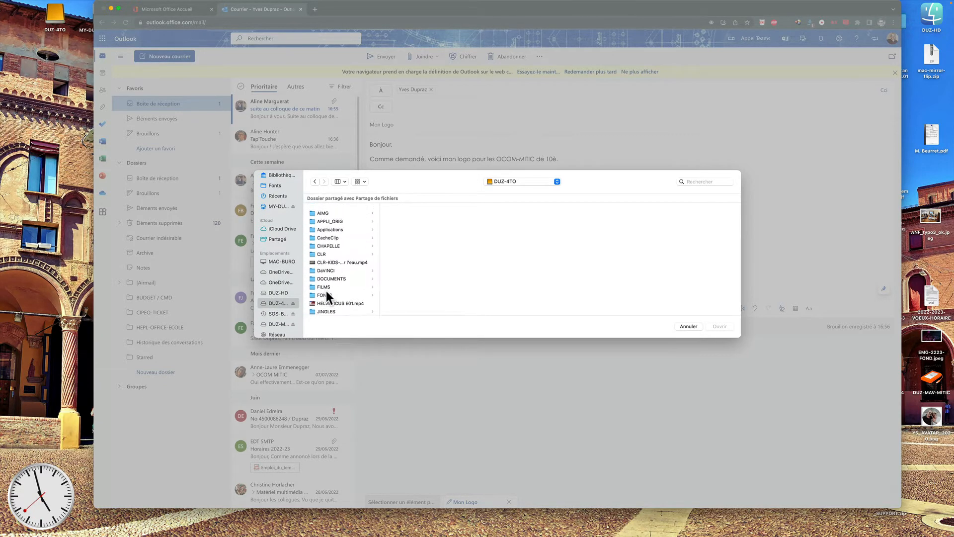
left_click(323, 274)
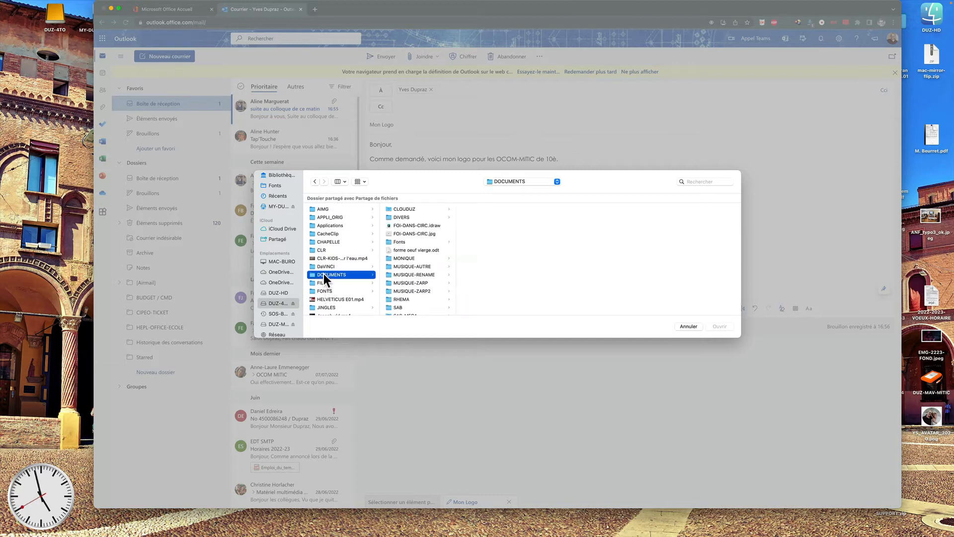
scroll(398, 298, "down", 2)
left_click(401, 308)
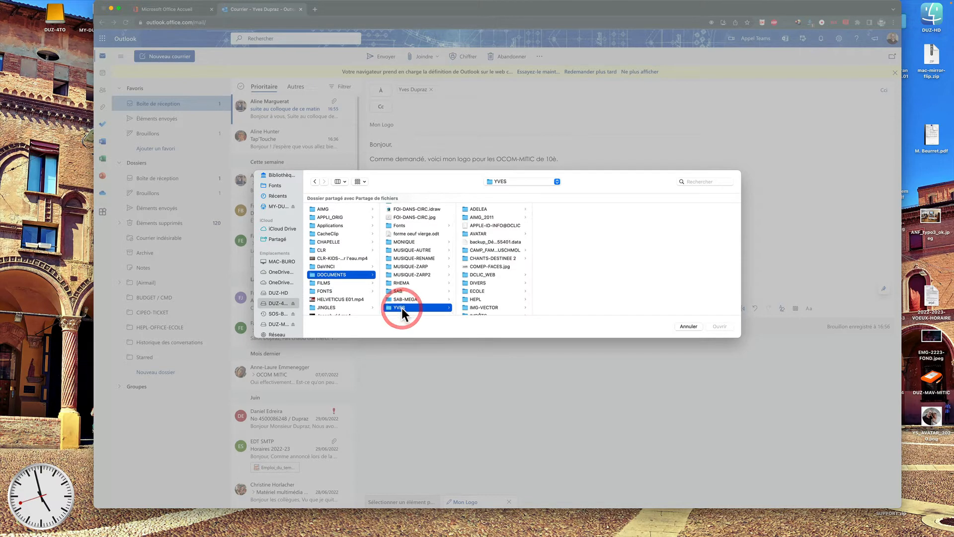
left_click(473, 291)
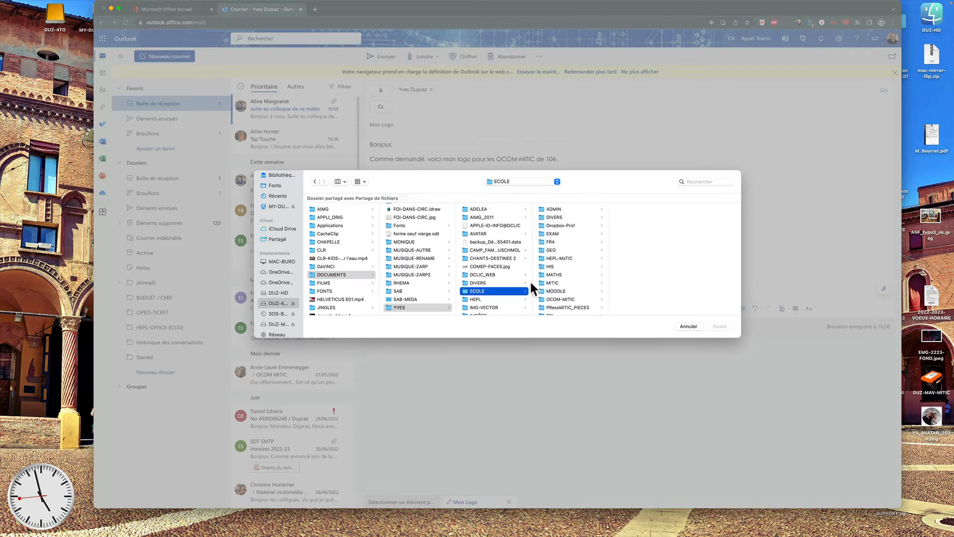
left_click(551, 299)
left_click(622, 299)
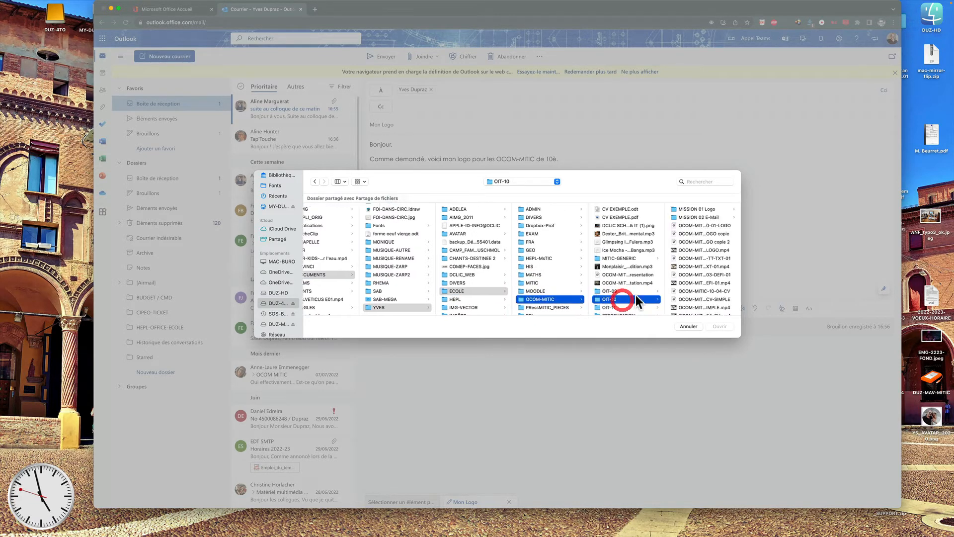
left_click(687, 217)
left_click(621, 209)
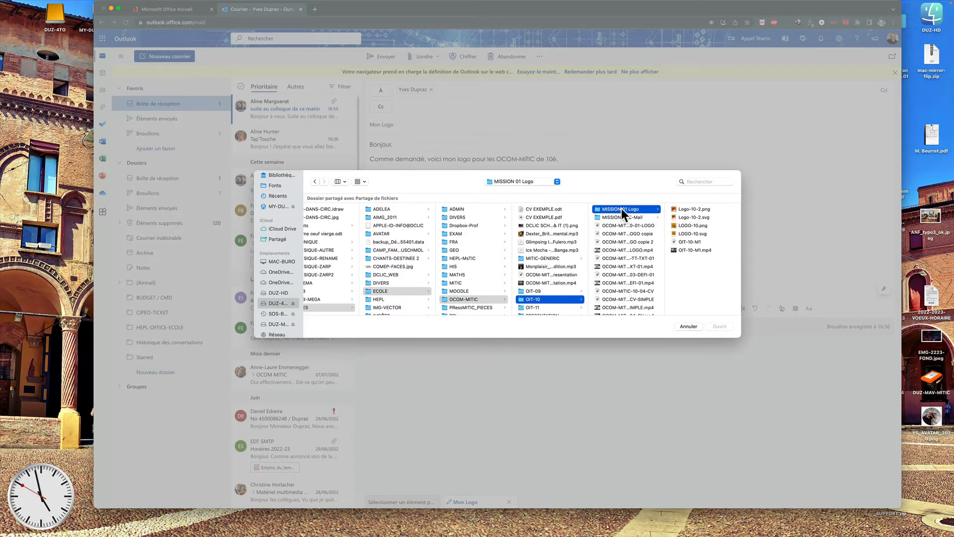
Select LOGO-10.png and LOGO-10.svg together and attach them to the Mon Logo email.
left_click(687, 226)
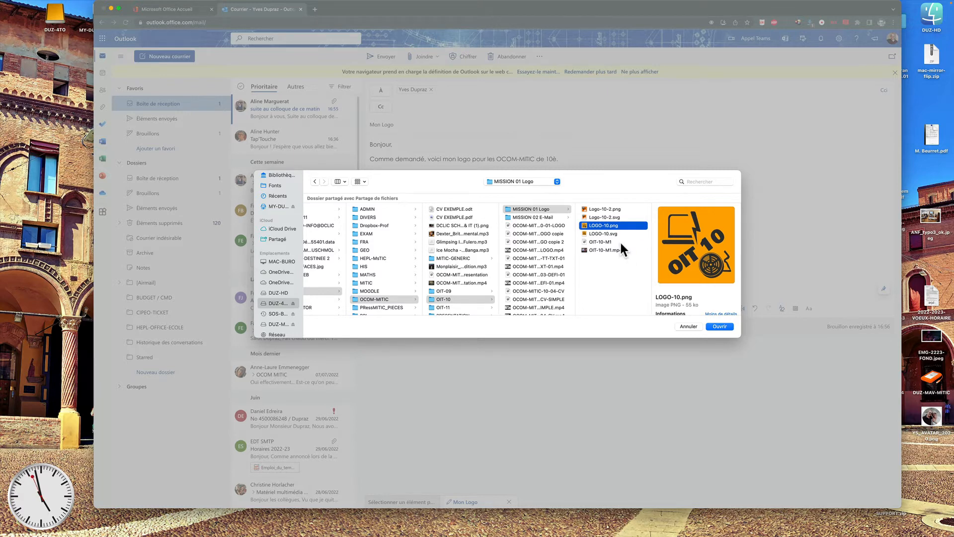
key("super")
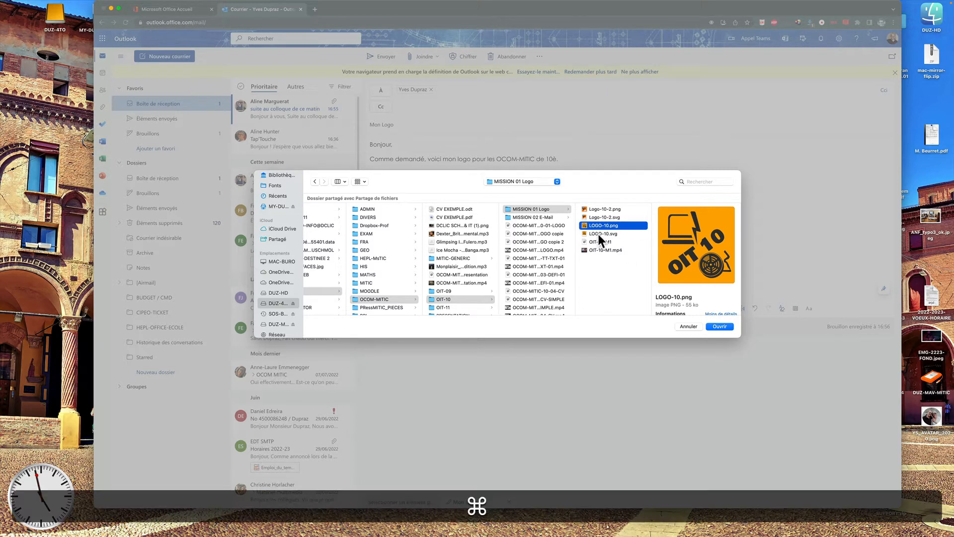
left_click(598, 234, "super")
left_click(597, 217, "super")
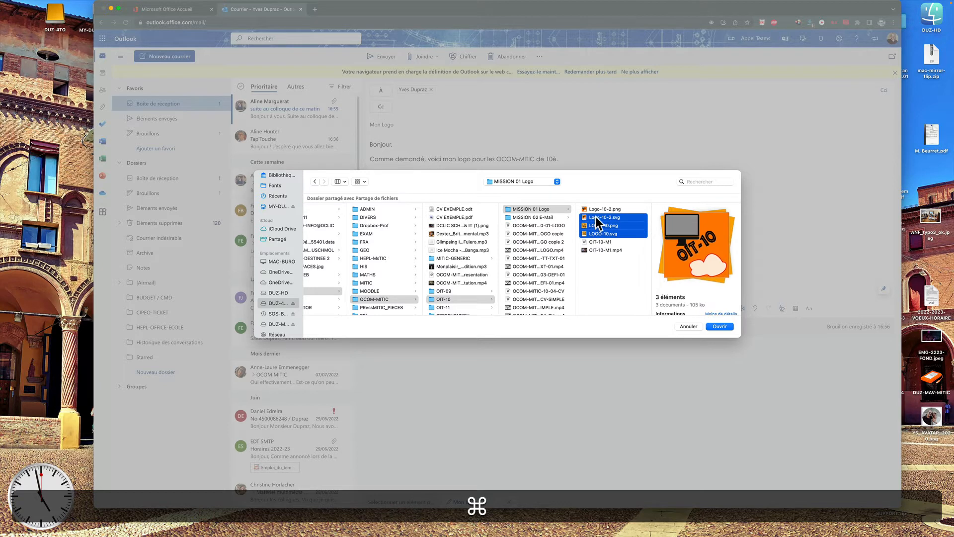
left_click(597, 219, "super")
left_click(592, 210, "super")
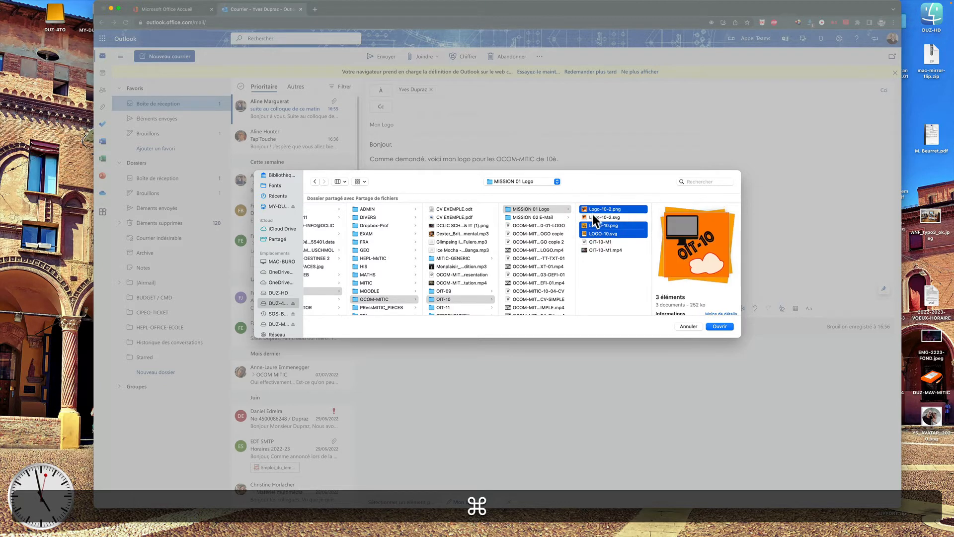
left_click(592, 218, "super")
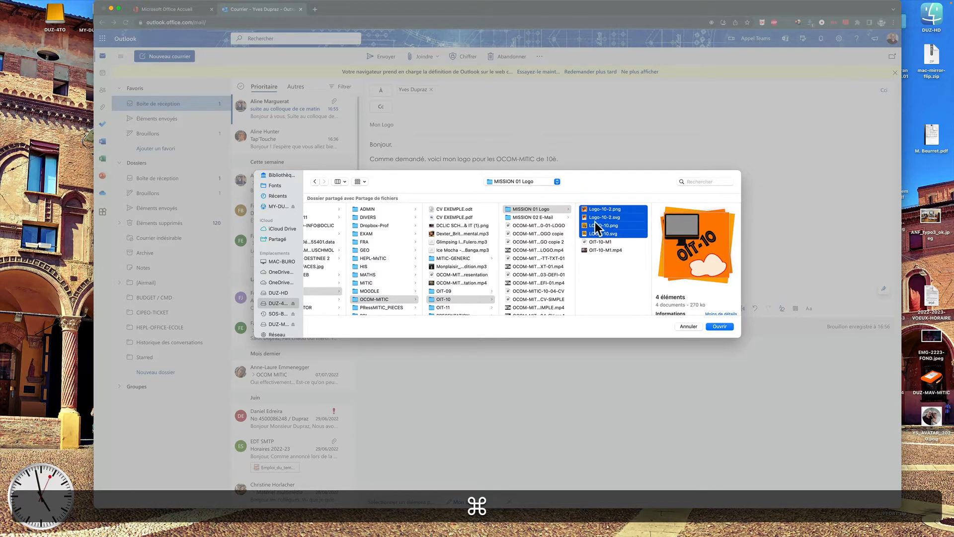
left_click(595, 218, "super")
left_click(594, 208, "super")
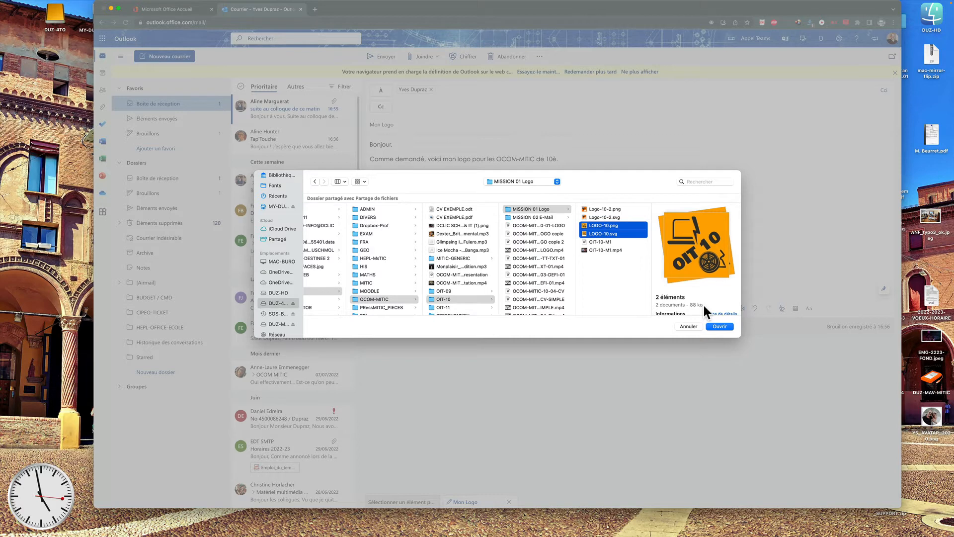
left_click(719, 326)
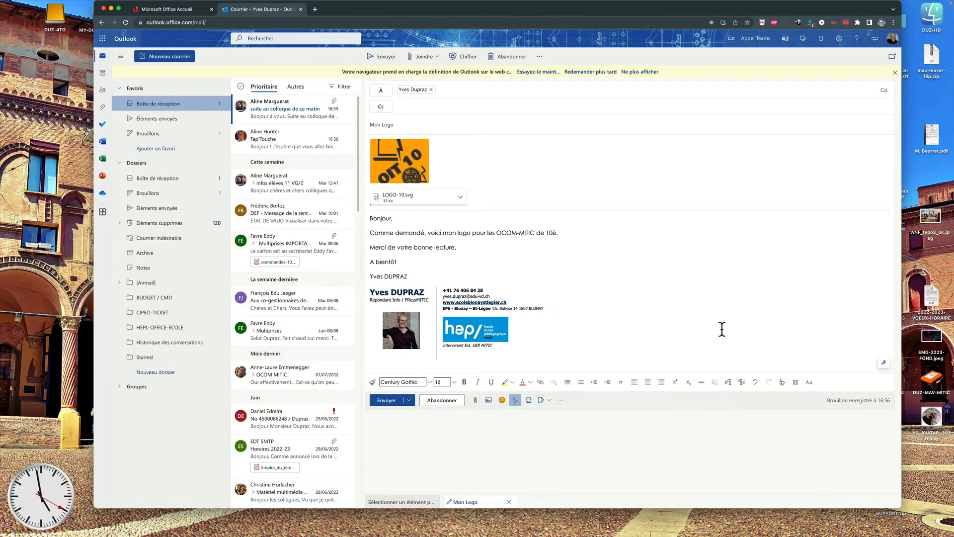
Send Mon Logo, then open its received copy with the two logo attachments.
left_click(386, 400)
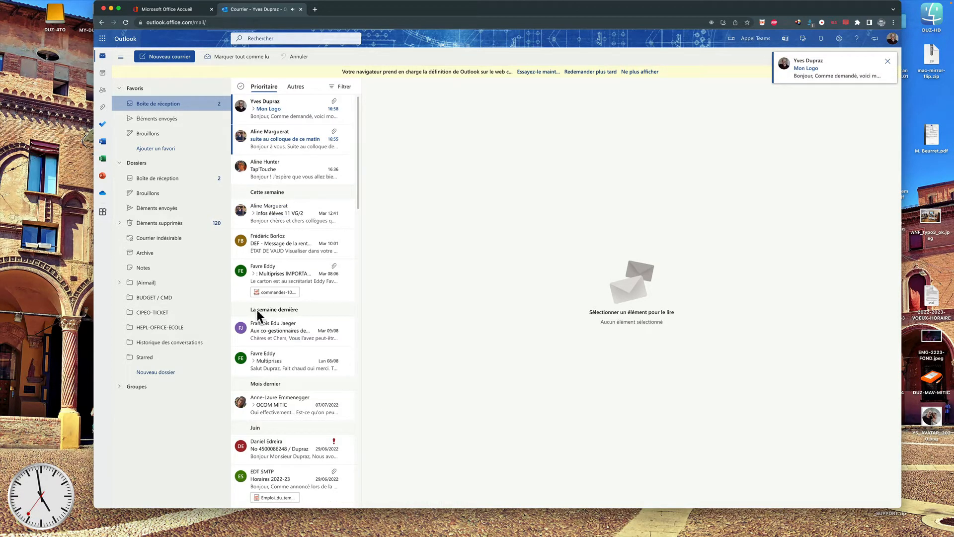
left_click(288, 109)
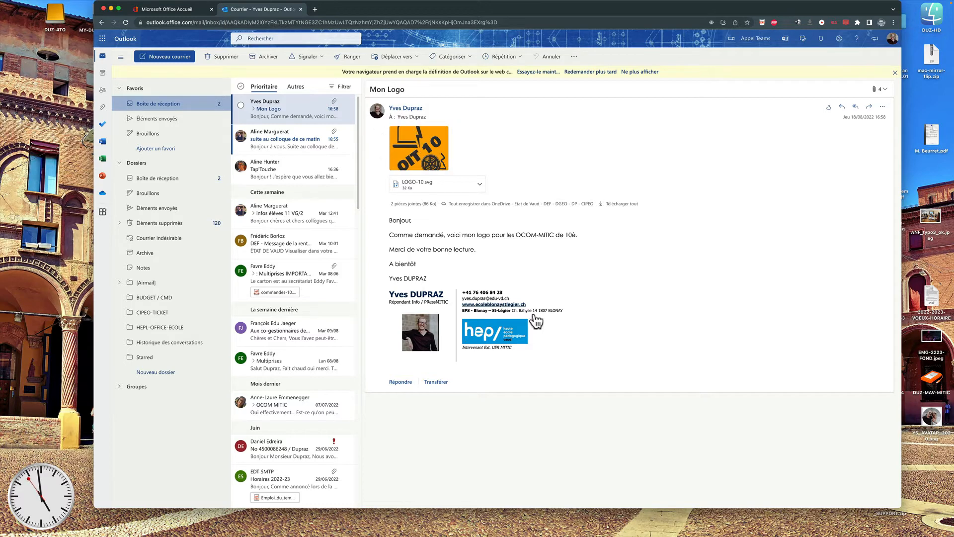
mouse_move(432, 152)
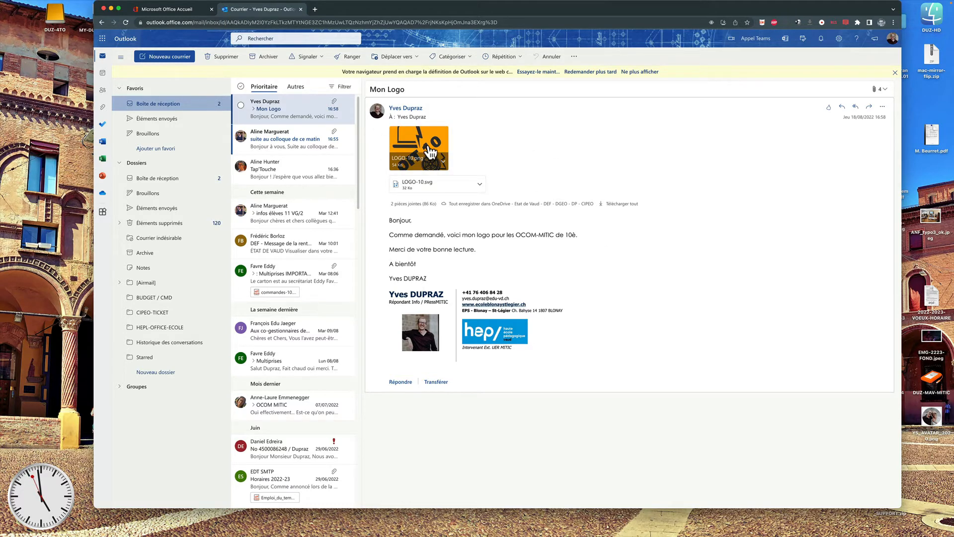
left_click(430, 152)
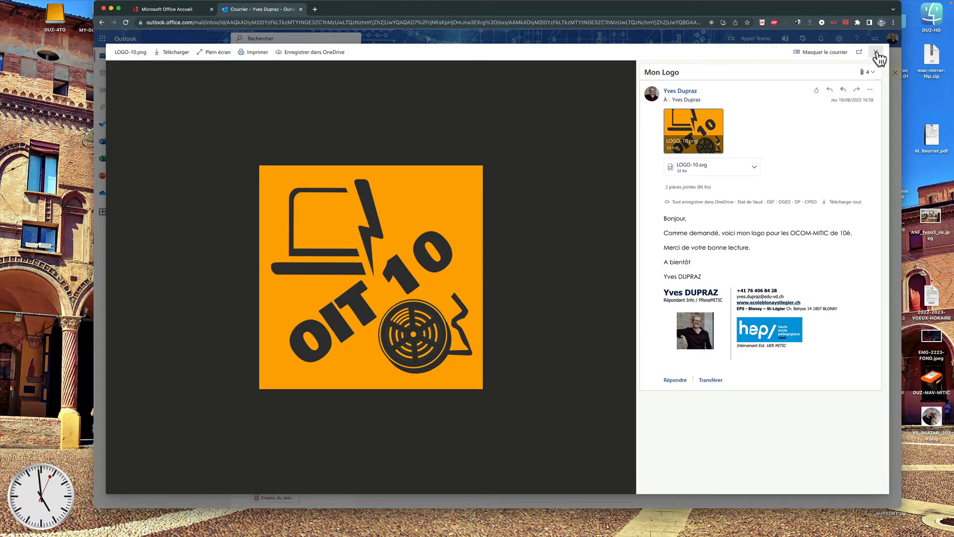
left_click(876, 53)
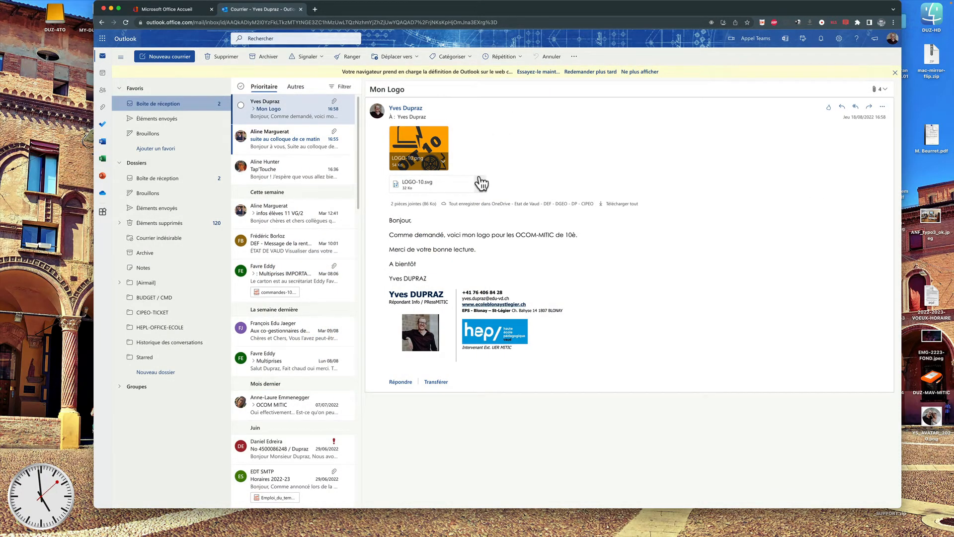
Search the Outlook settings for 'signature' and open Signature électronique.
mouse_move(350, 107)
left_click(567, 476)
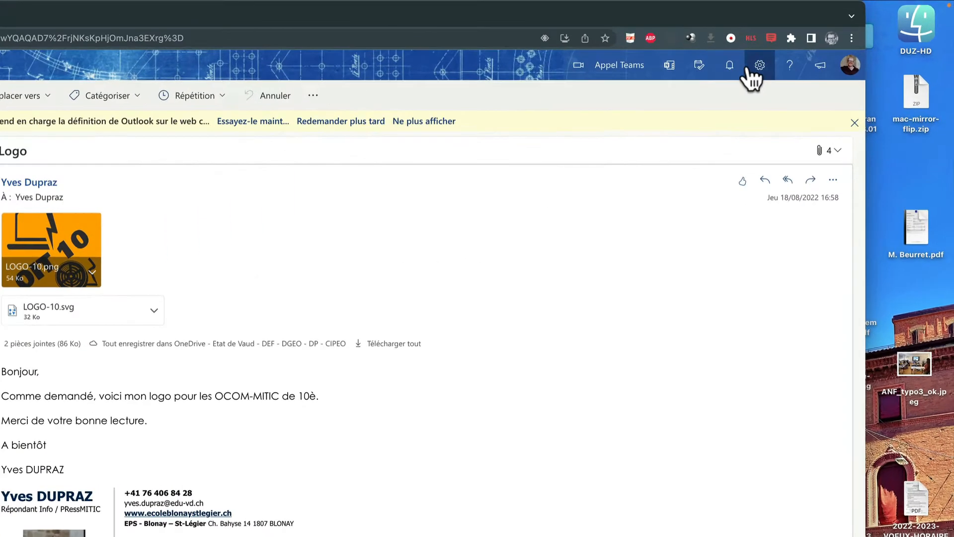
left_click(729, 78)
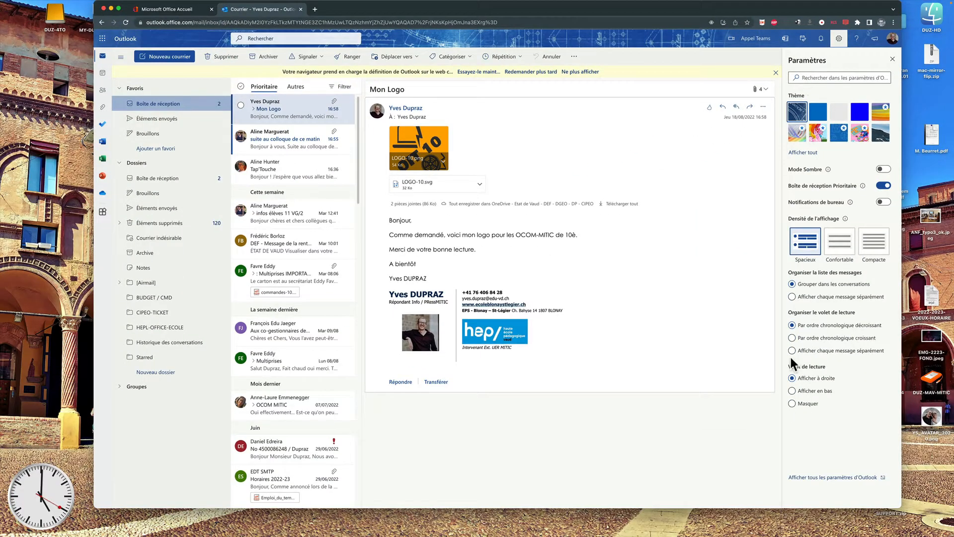
left_click(833, 78)
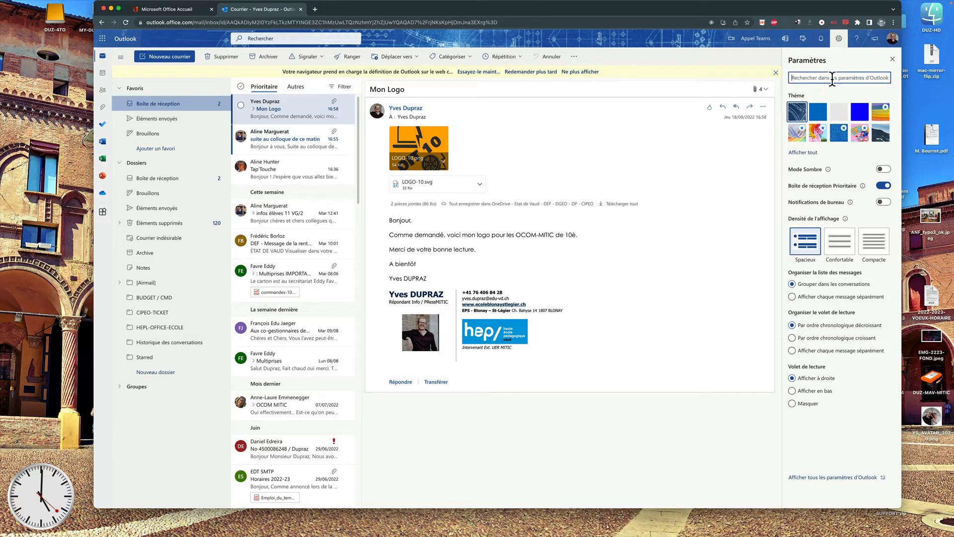
type("signature")
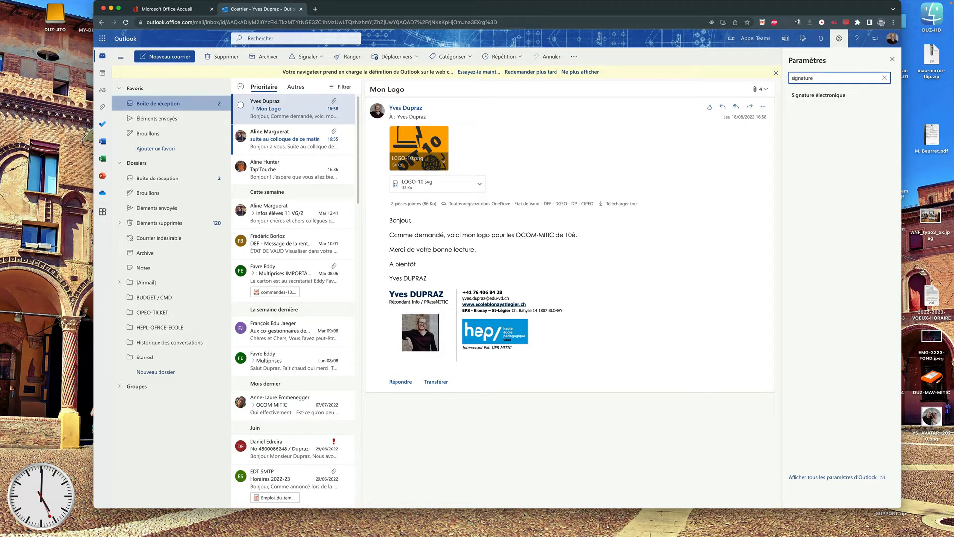
left_click(833, 96)
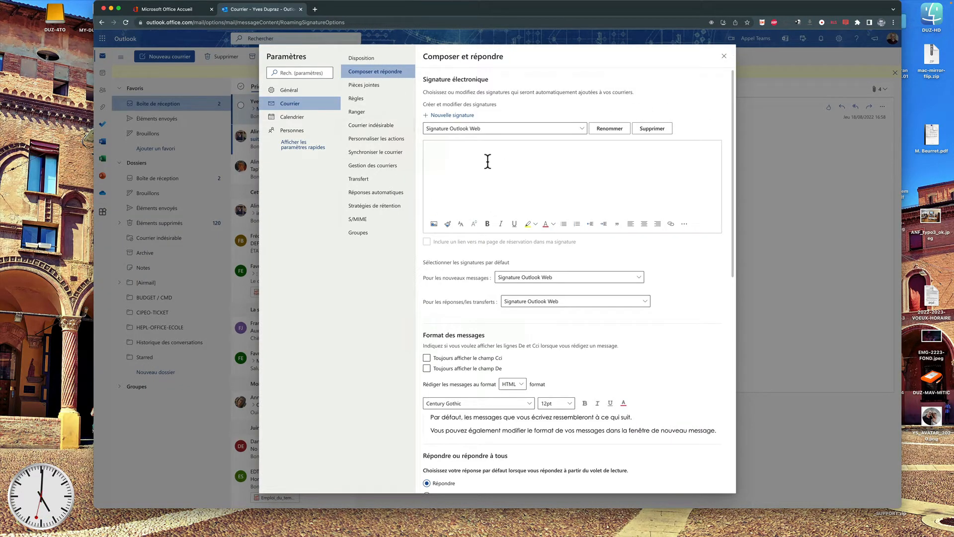
Delete the empty 'Signature Outlook Web' signature.
scroll(554, 274, "down", 1)
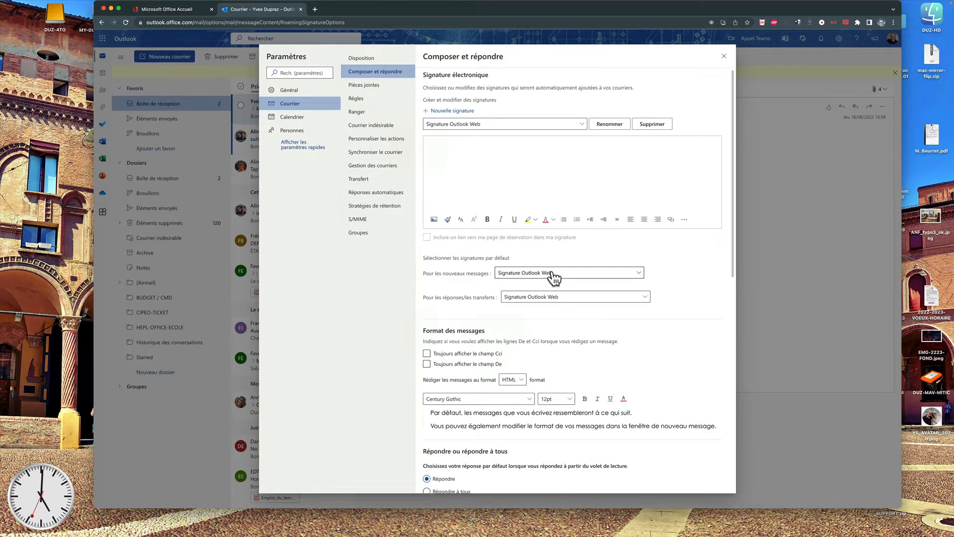
left_click(475, 174)
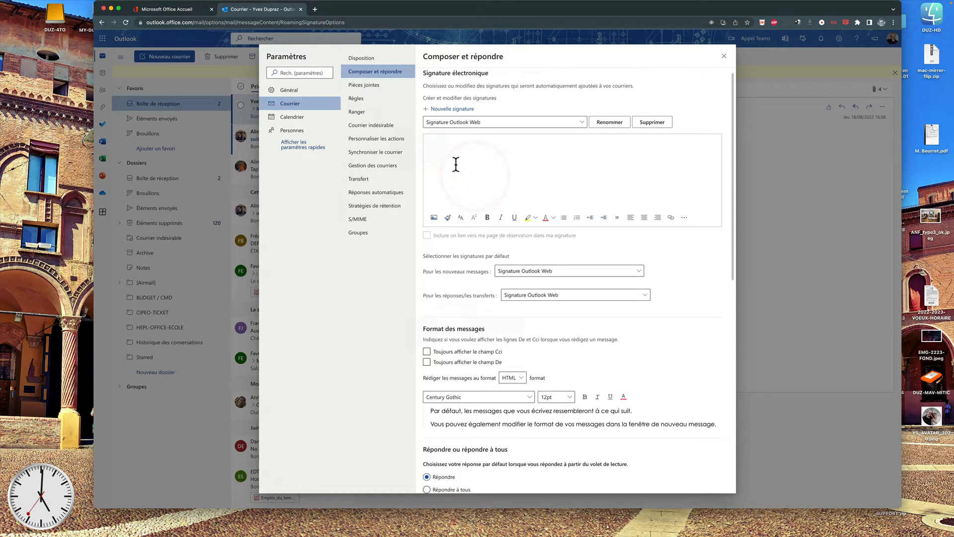
left_click(655, 126)
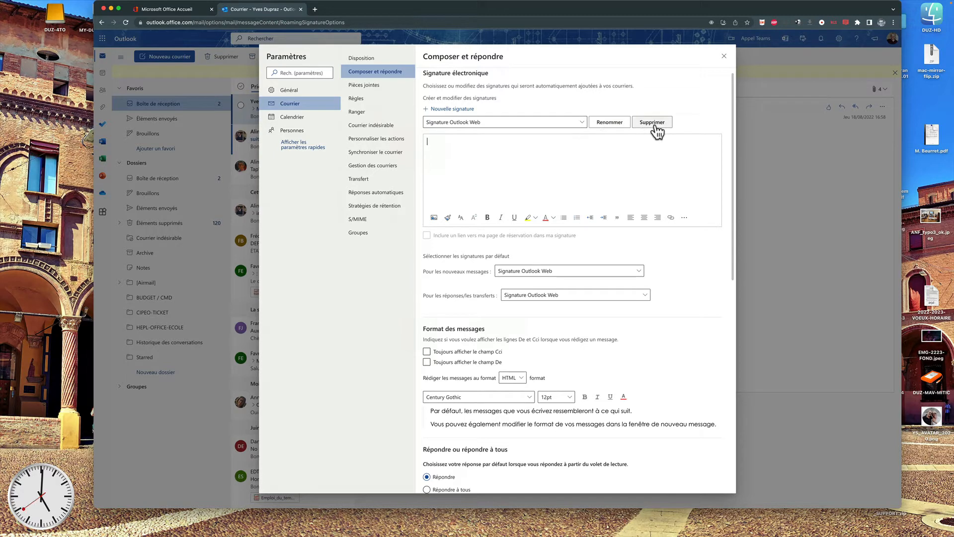
left_click(582, 124)
left_click(581, 124)
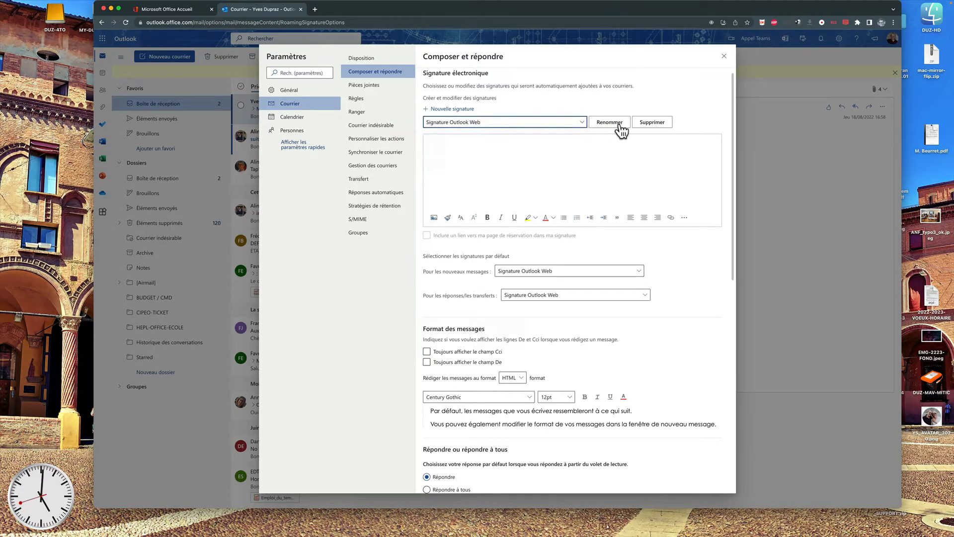
left_click(648, 123)
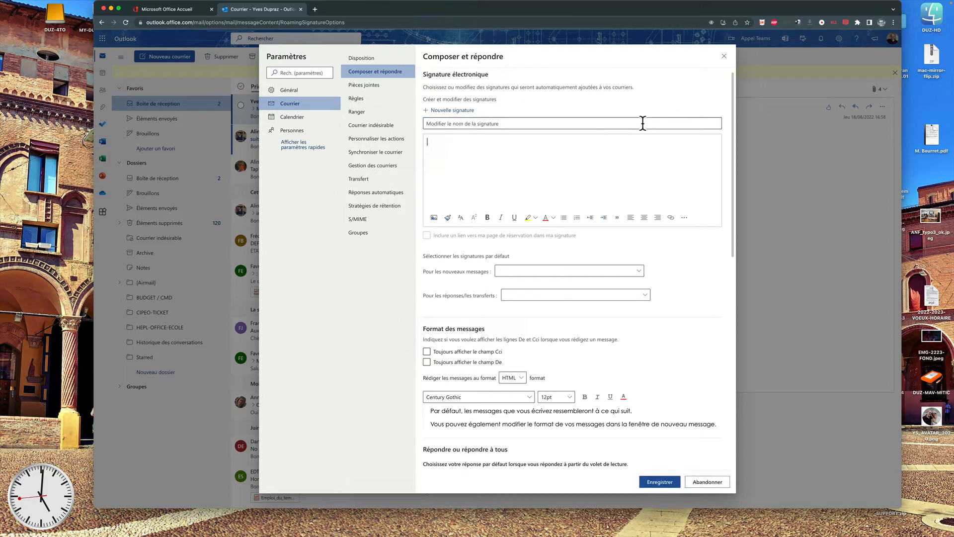
Keep Century Gothic as the default message font, then return to the signature section.
scroll(663, 298, "down", 4)
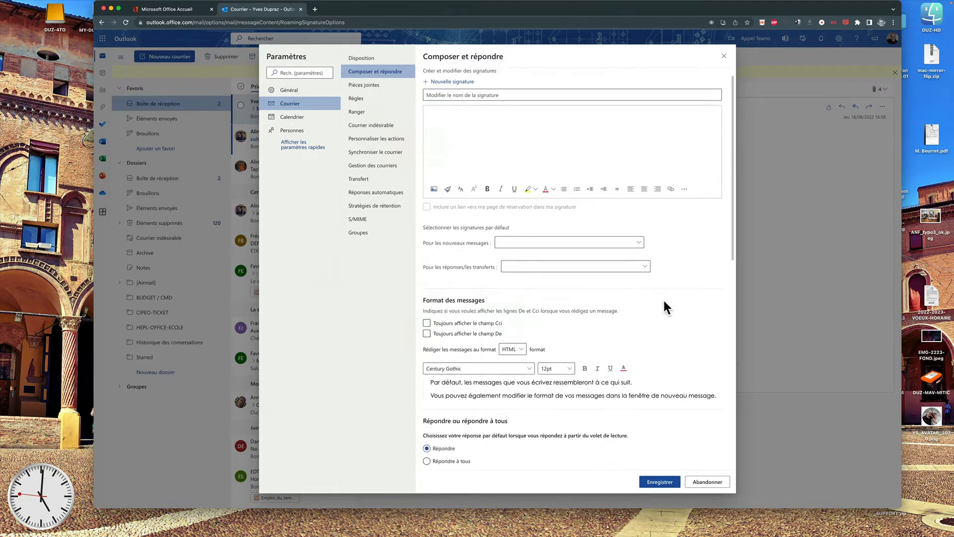
scroll(664, 302, "down", 3)
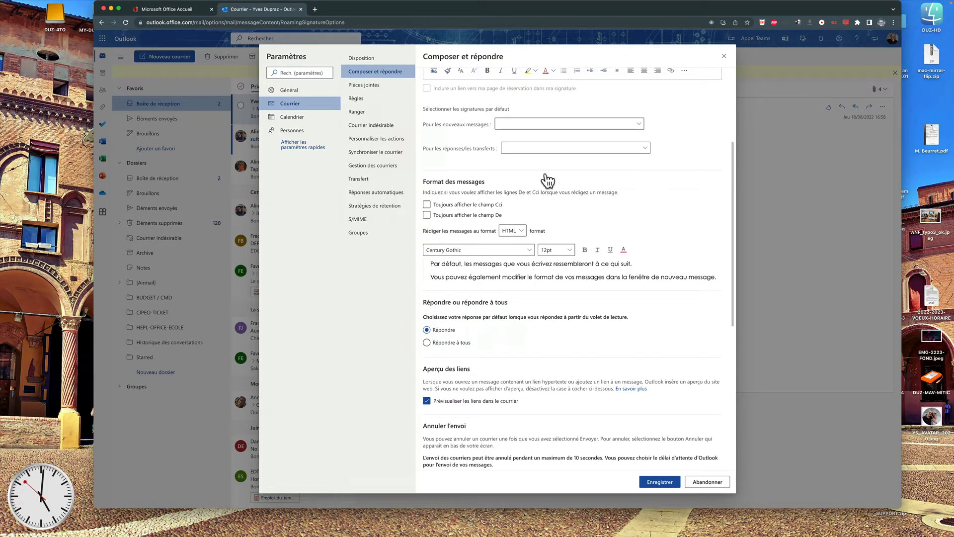
left_click(509, 254)
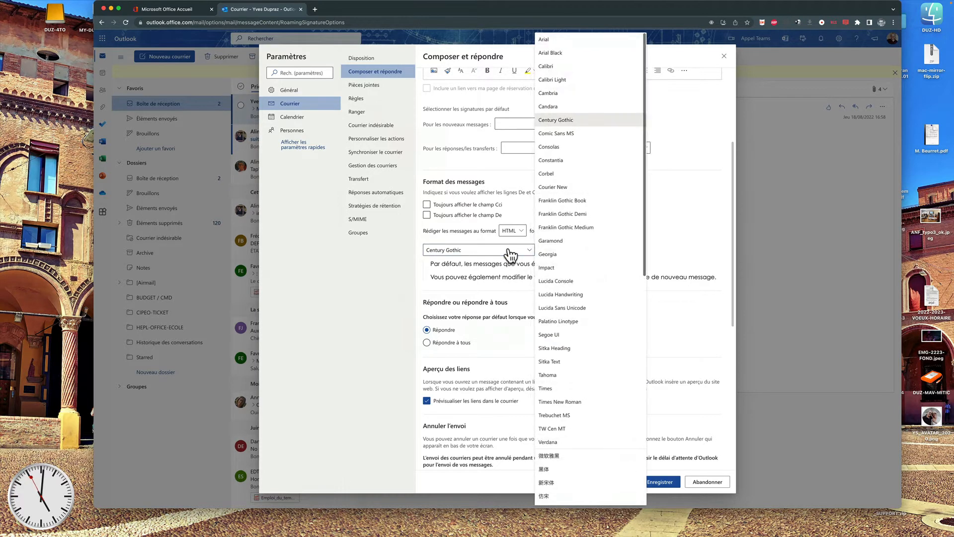
left_click(564, 125)
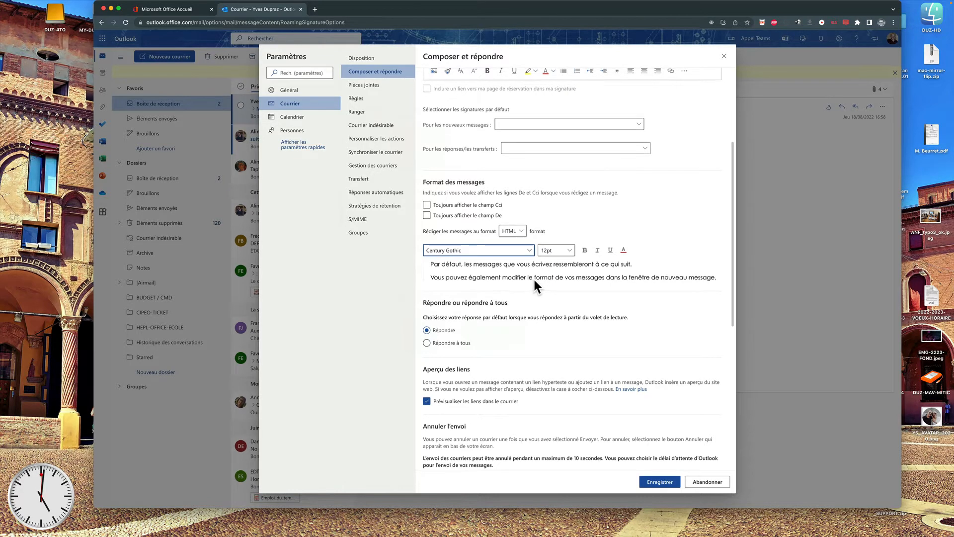
scroll(533, 278, "up", 5)
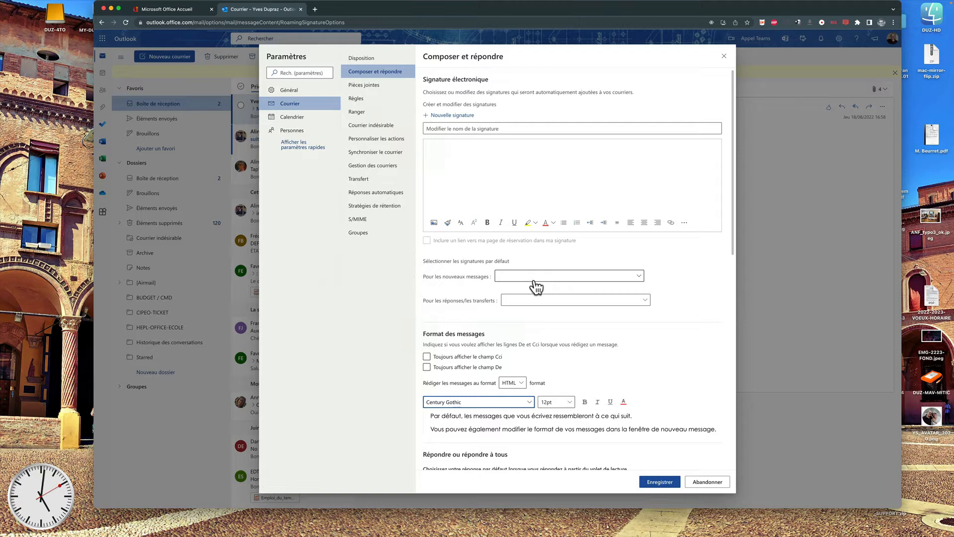
Create a new signature named WEB and begin its body with a line of long dashes.
left_click(451, 129)
left_click(450, 116)
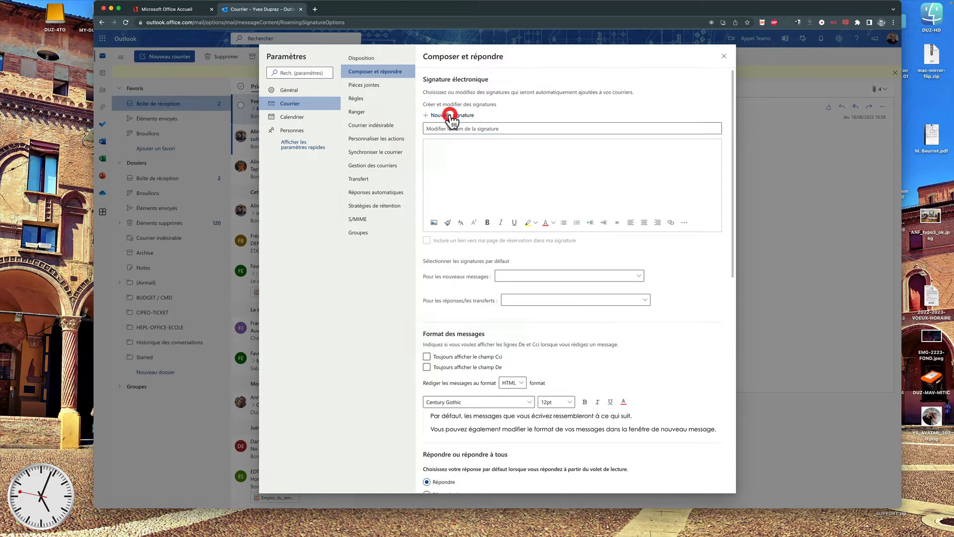
left_click(445, 129)
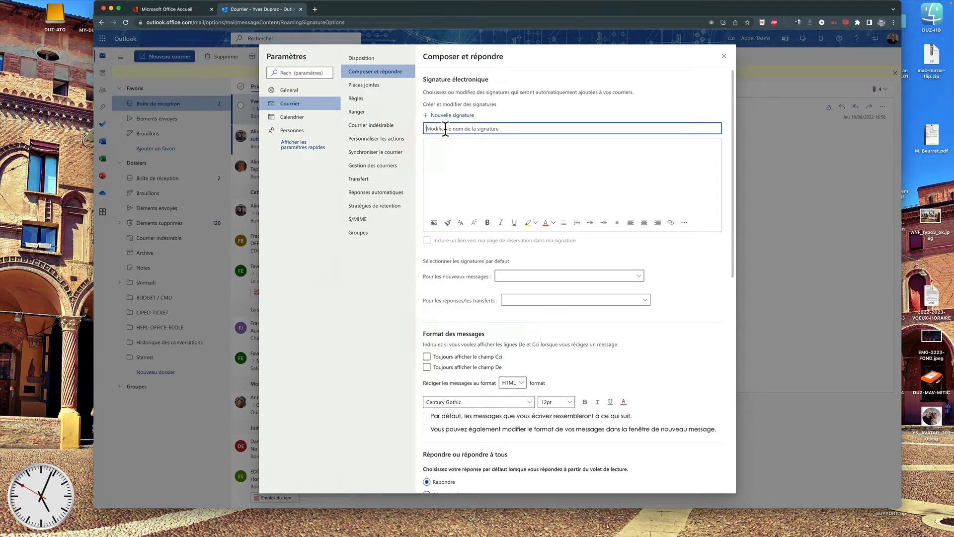
type("WEB")
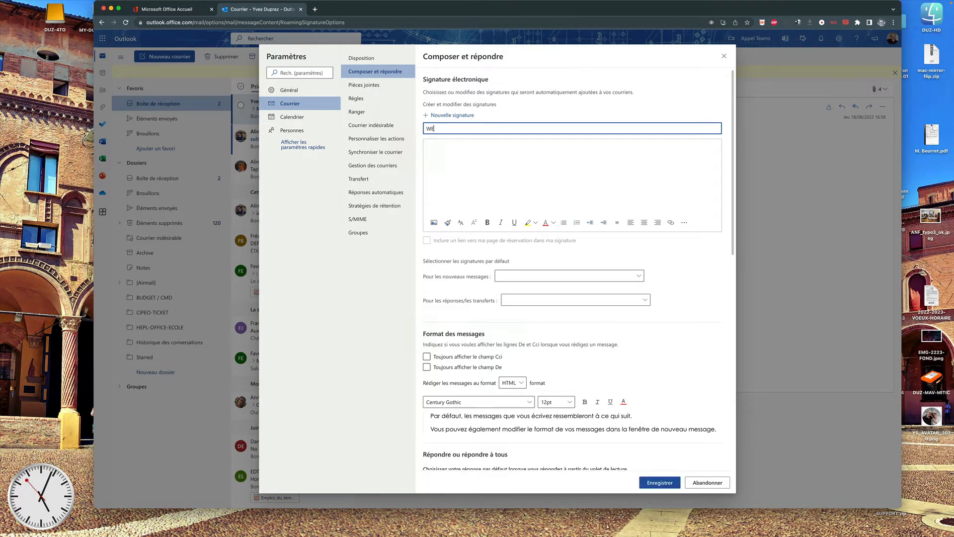
left_click(437, 147)
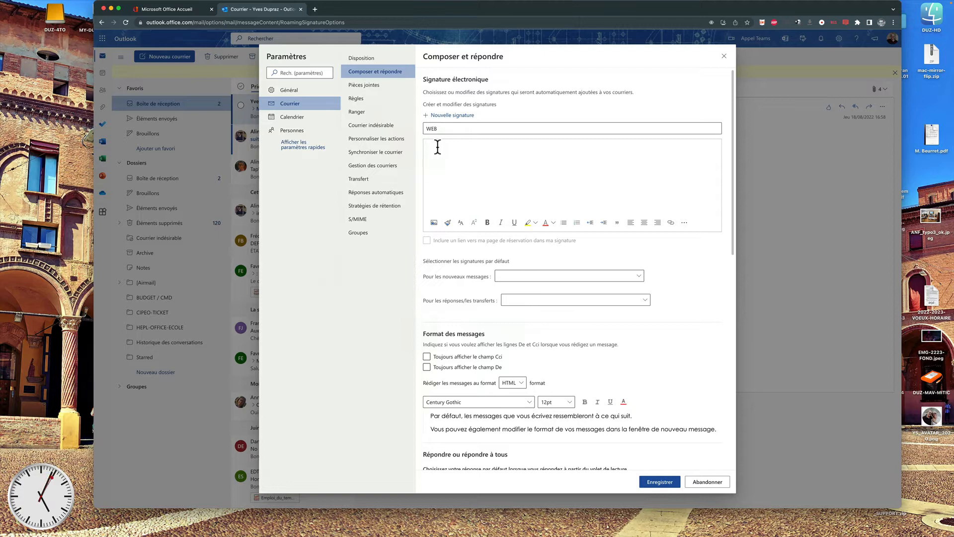
key("alt+minus")
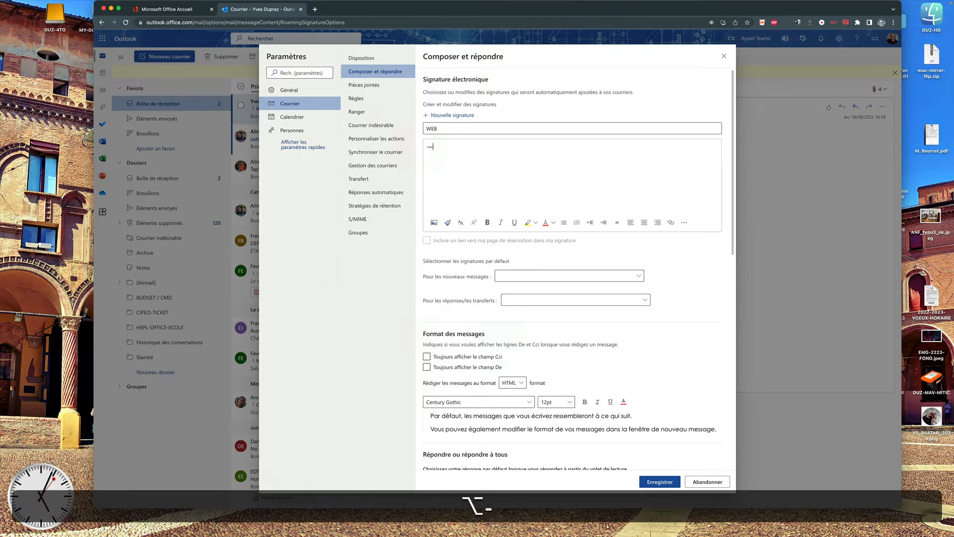
key("alt+minus")
key("alt+minus")
key("alt+minus")
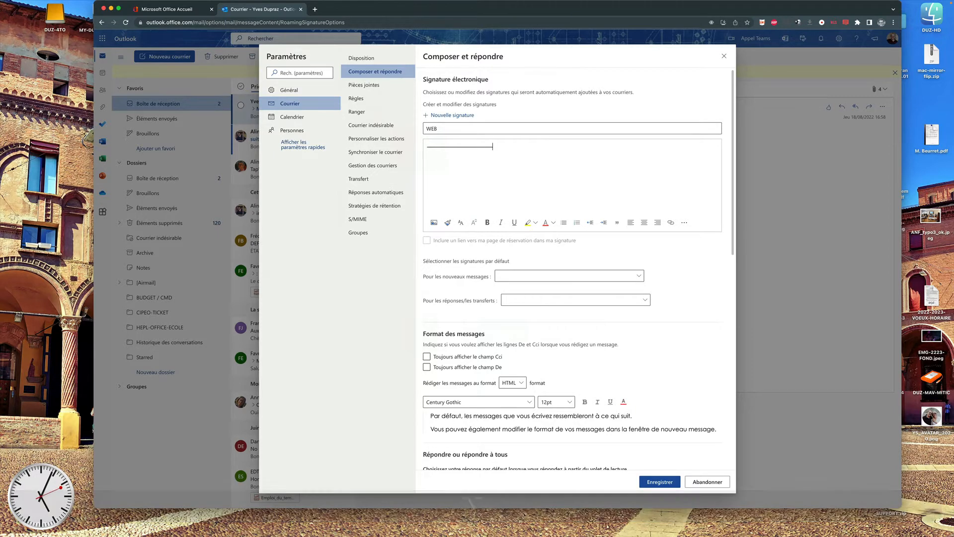
Type the sender's name and phone number, street, and postcode-town on separate lines, then select the last line.
scroll(432, 145, "down", 1)
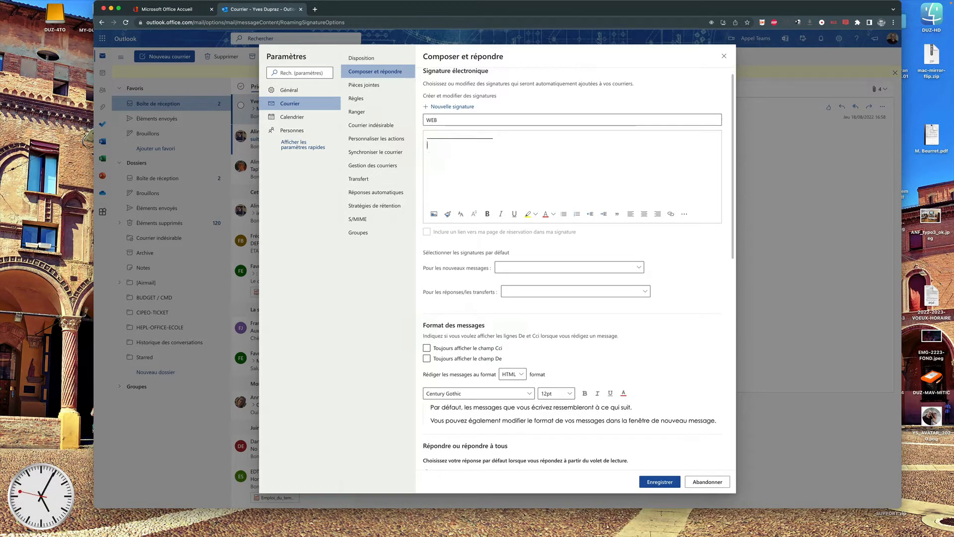
type("Yves DUPRAZ ")
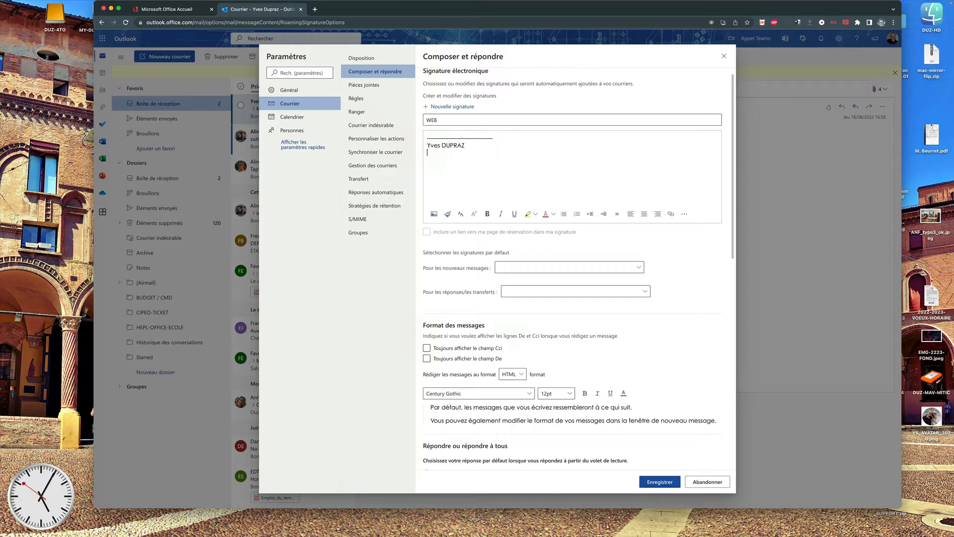
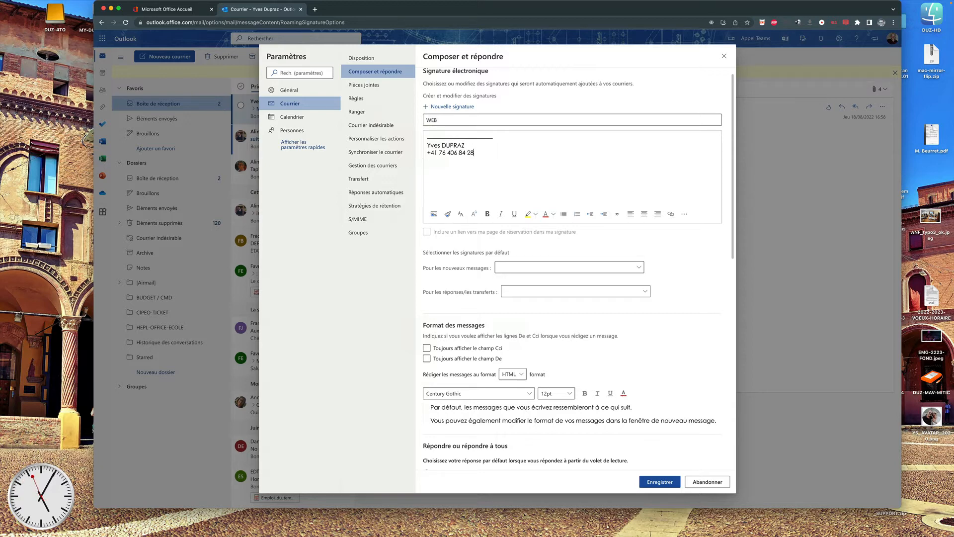
key("Return")
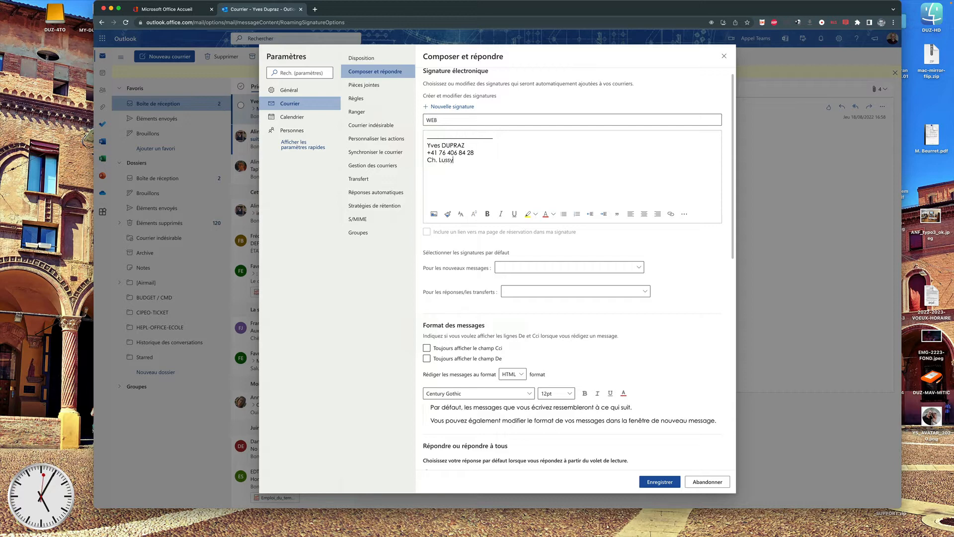
key("Return")
type("1806")
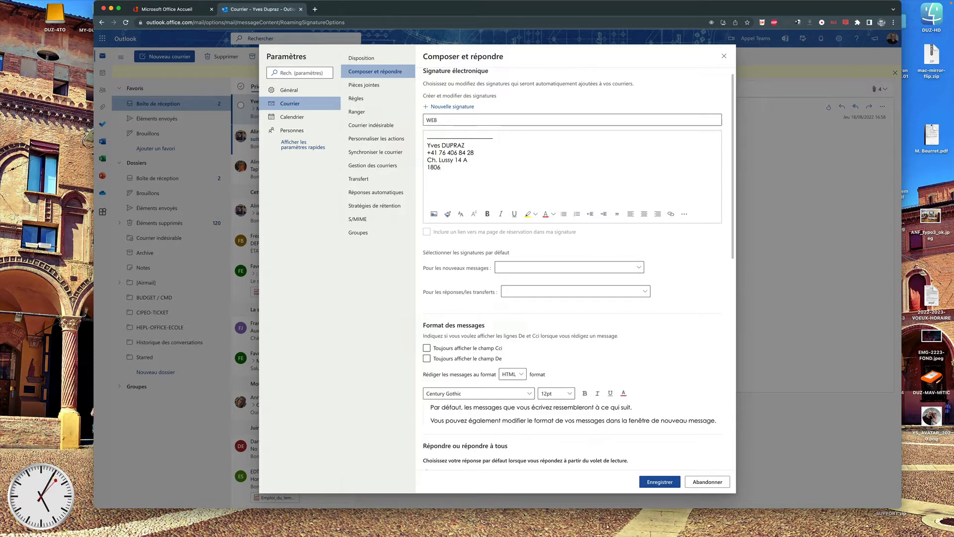
type(" Saint-L")
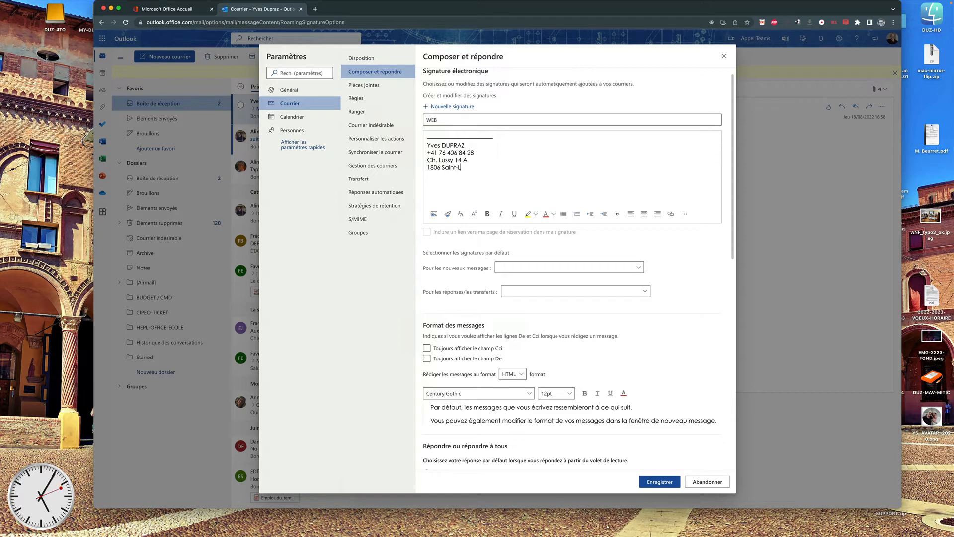
type("égier")
key("shift+Home")
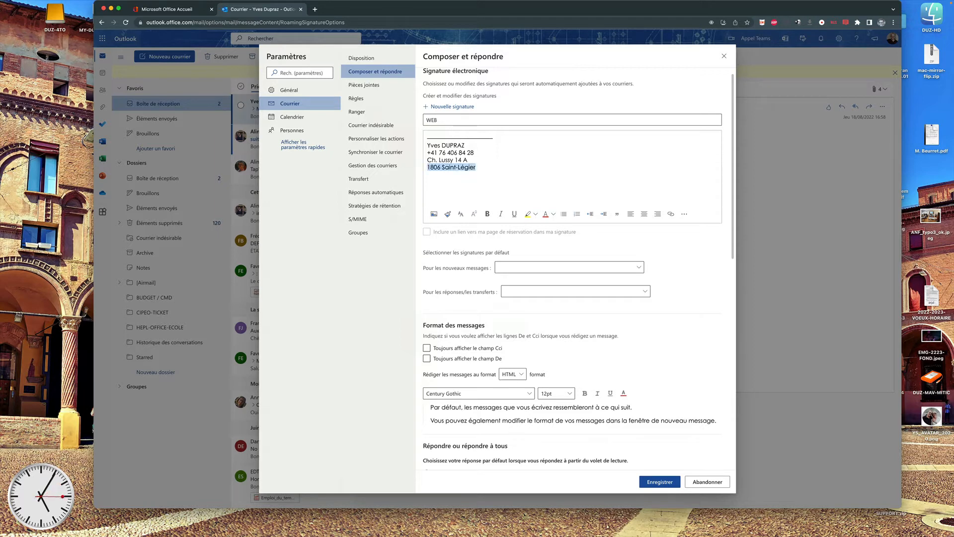
Set the street and postcode-town lines to font size 10.
key("shift+Up")
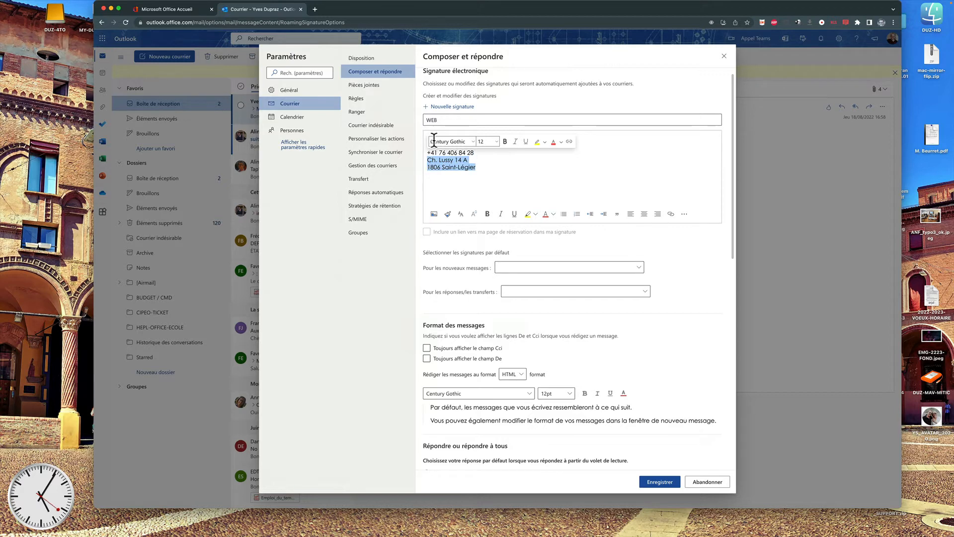
left_click(496, 141)
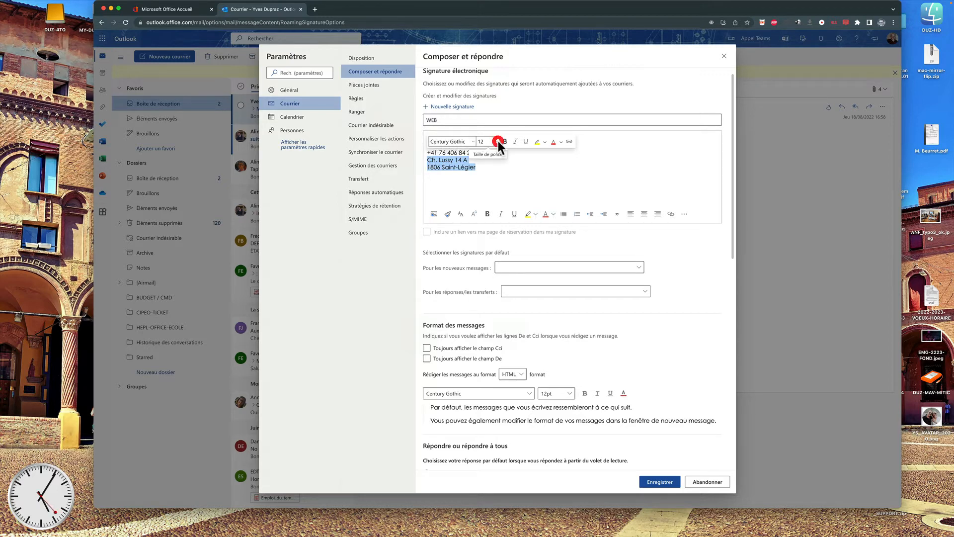
left_click(486, 178)
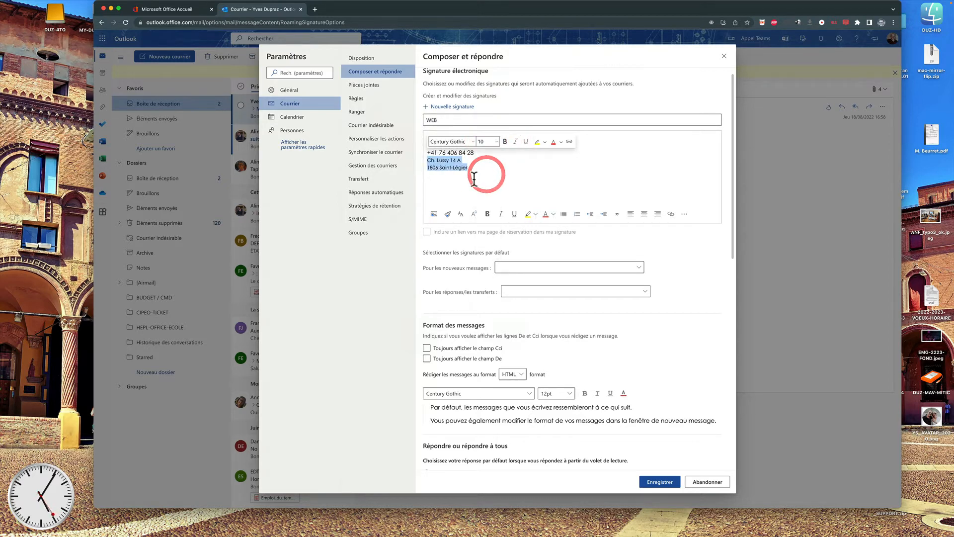
left_click(462, 187)
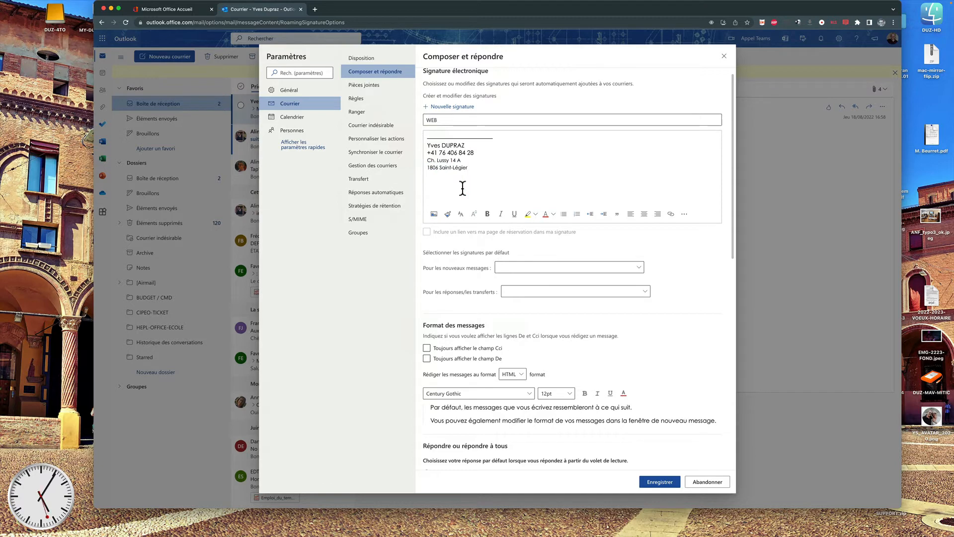
Make the sender's name line bold.
left_click_drag(465, 146, 424, 146)
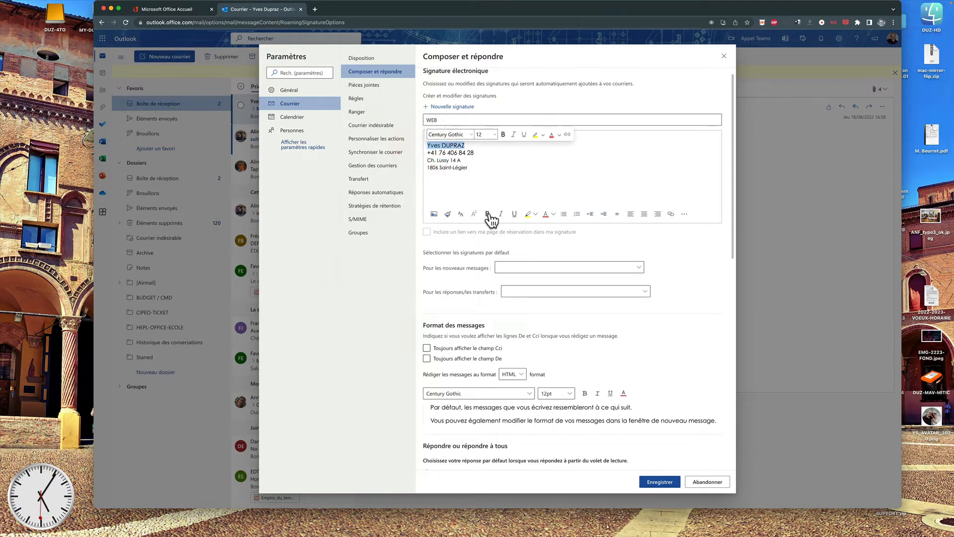
left_click(488, 214)
left_click(500, 172)
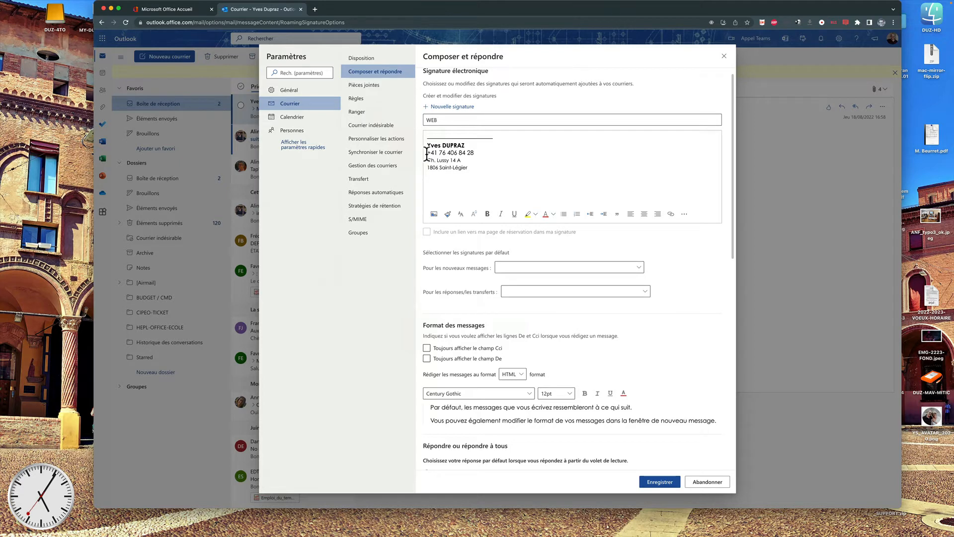
mouse_move(810, 1)
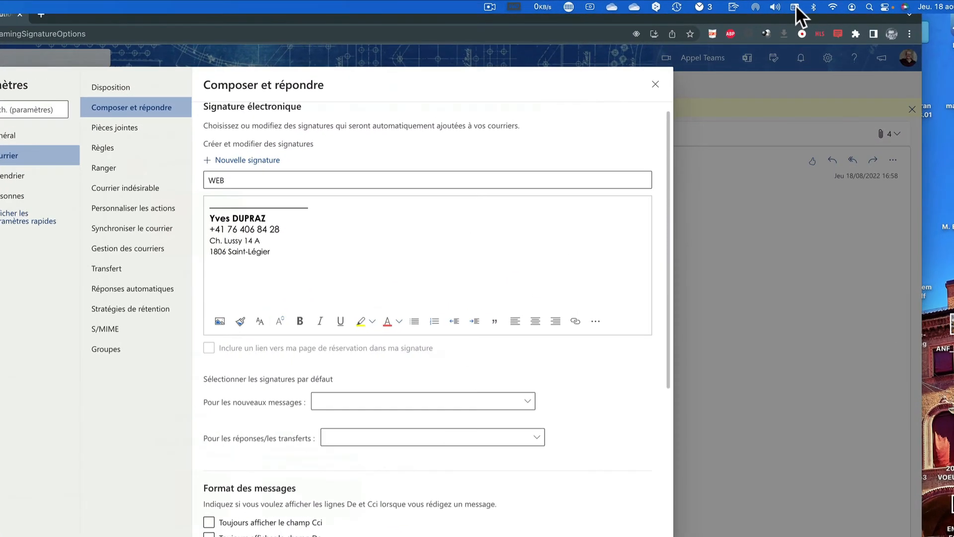
Insert a mobile-phone emoji from Character Viewer's Objects category before the phone number, then close the viewer.
left_click(817, 4)
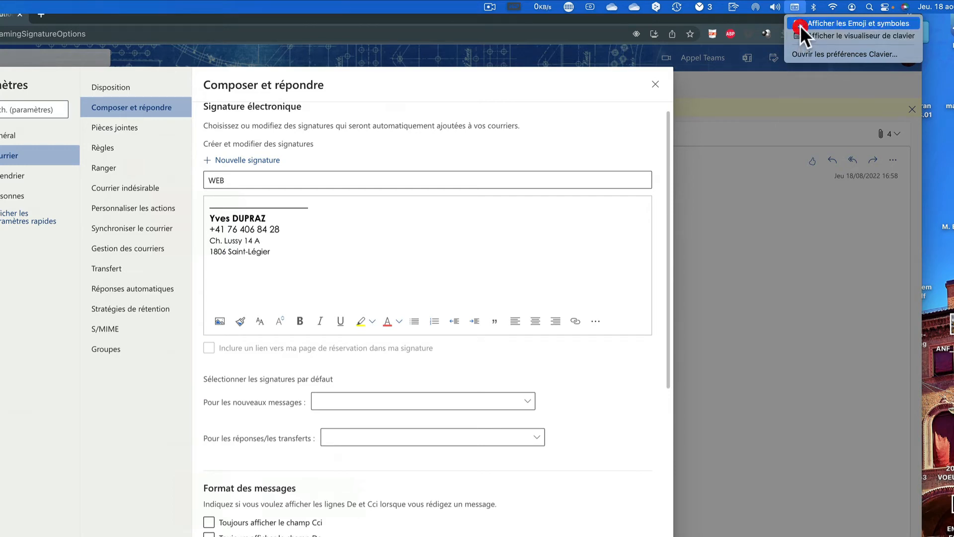
left_click(800, 25)
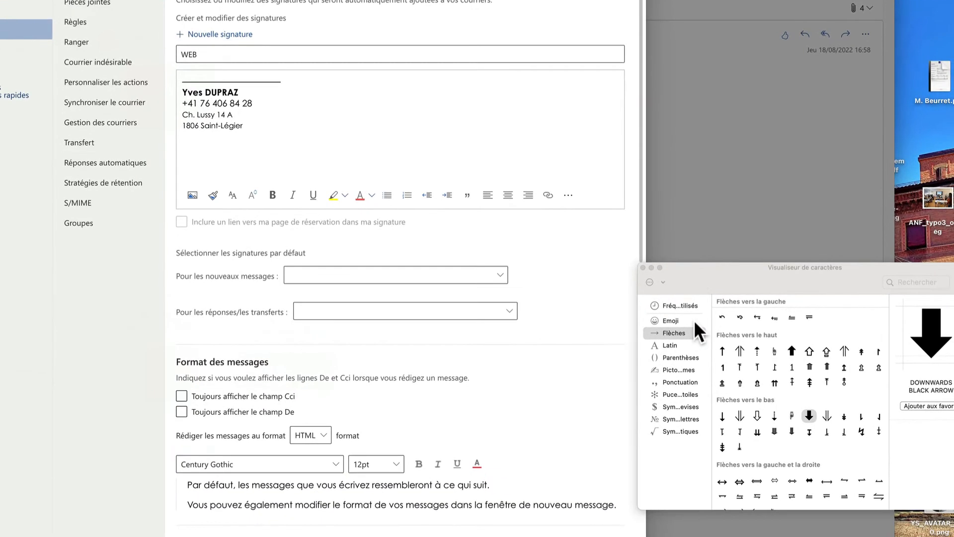
left_click(669, 370)
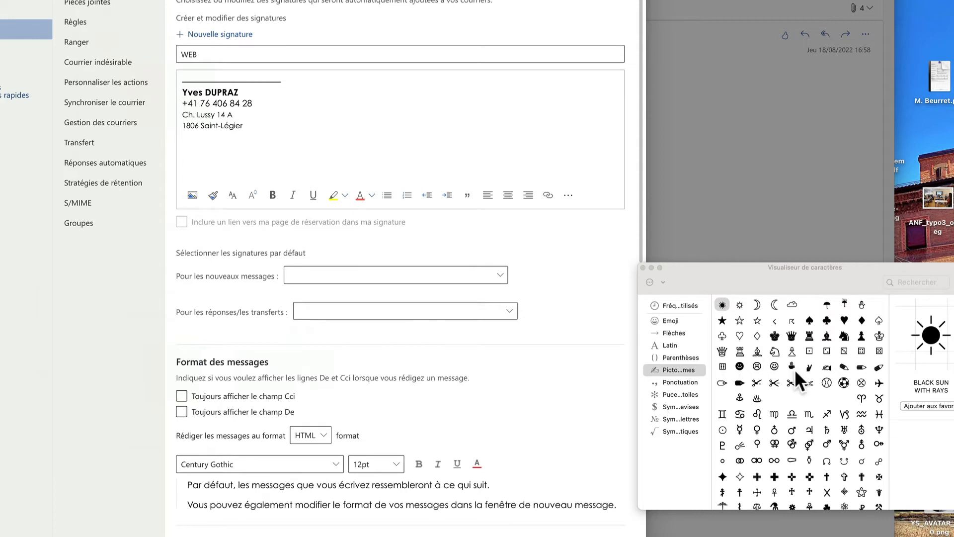
scroll(794, 369, "down", 5)
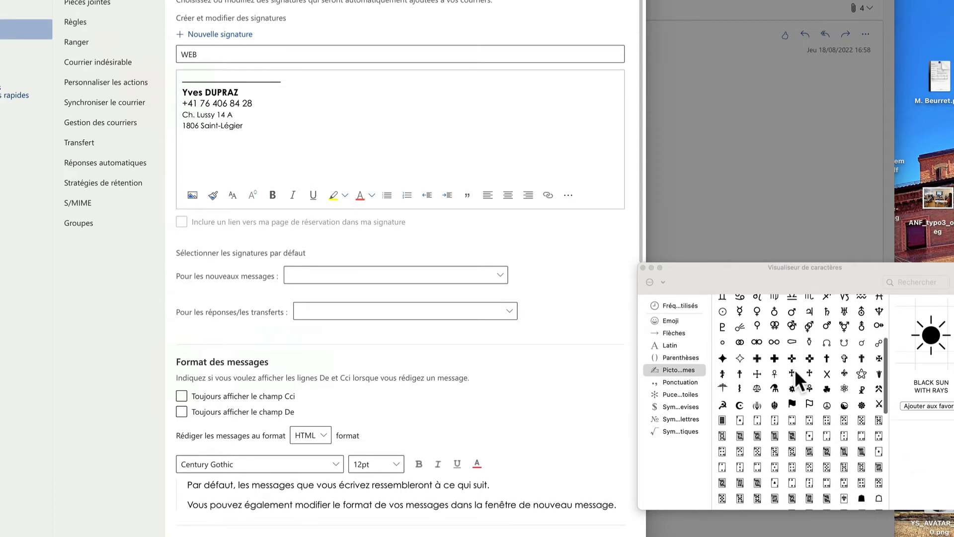
scroll(794, 371, "up", 5)
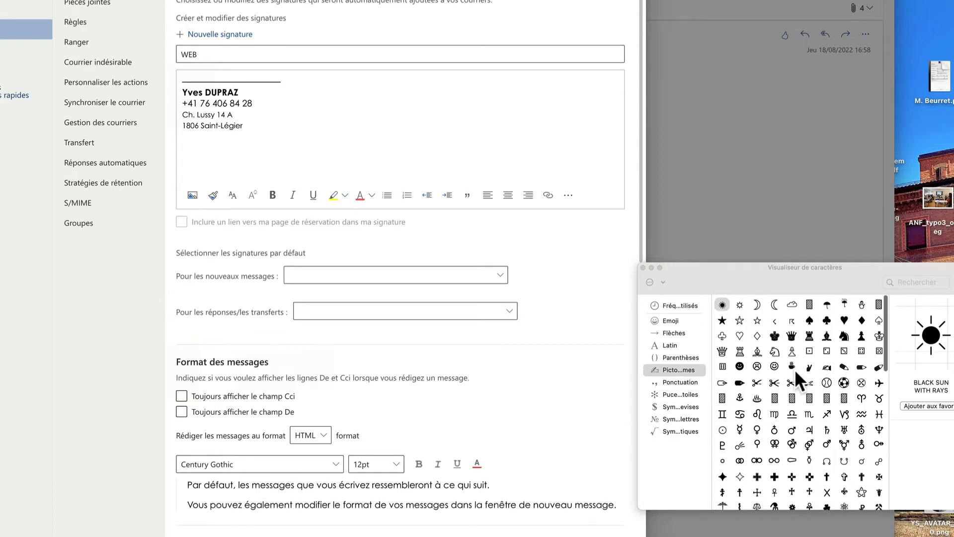
scroll(795, 370, "down", 3)
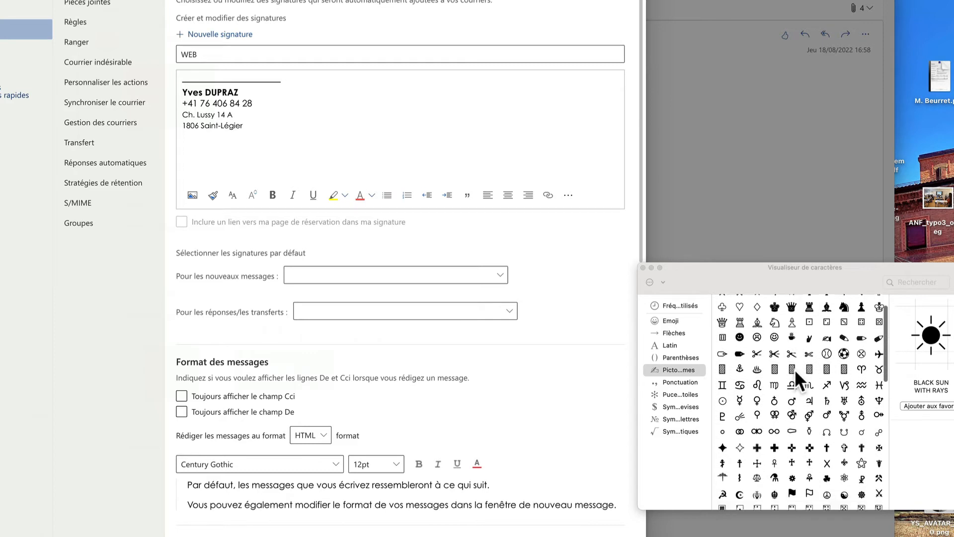
left_click(666, 321)
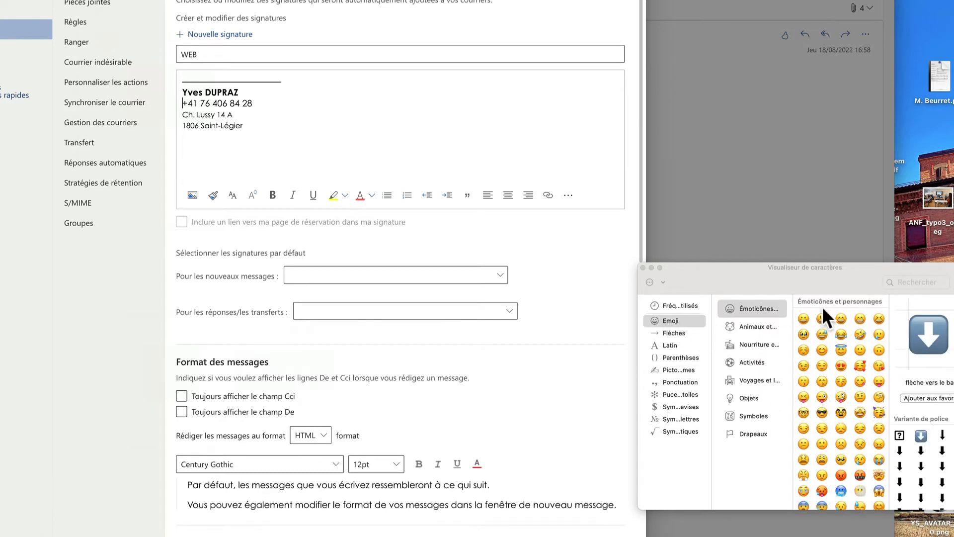
scroll(822, 376, "down", 10)
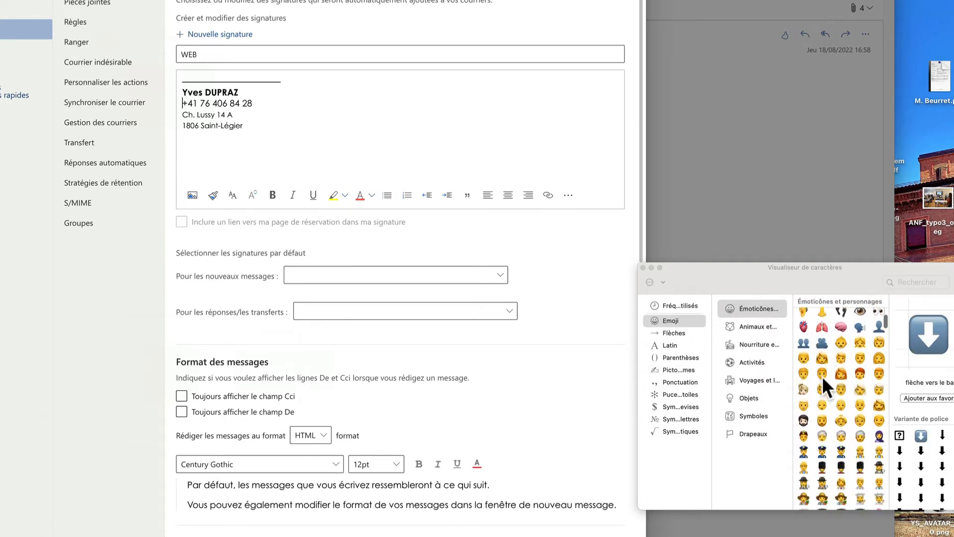
scroll(822, 376, "down", 10)
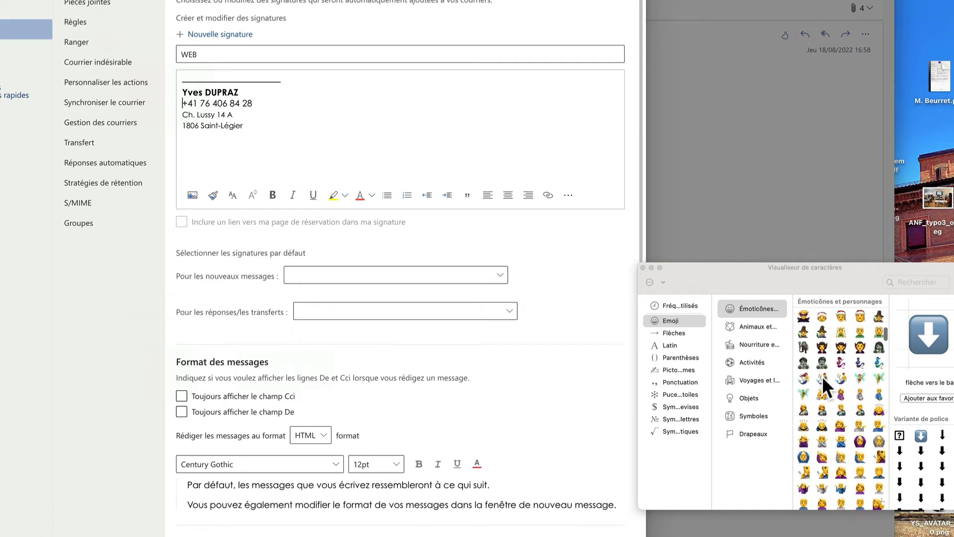
scroll(822, 376, "down", 5)
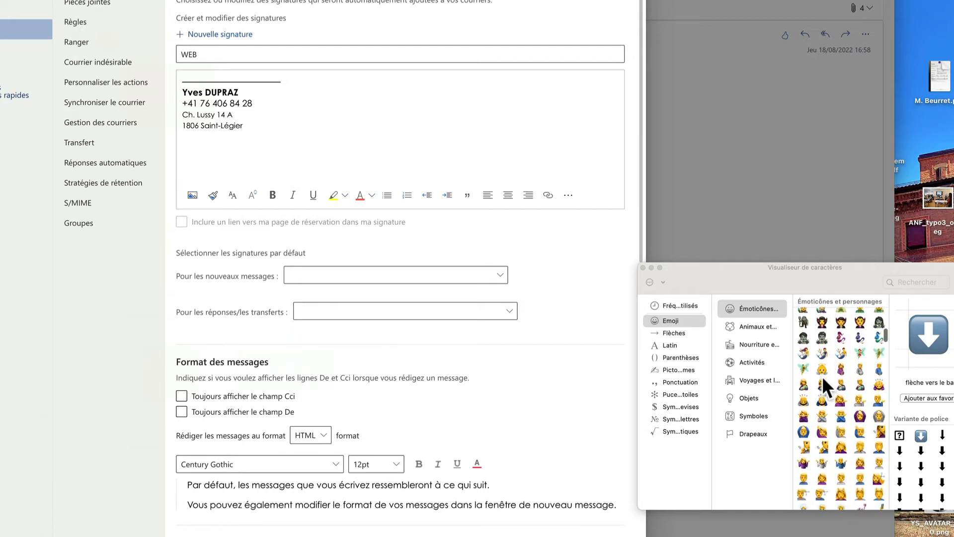
left_click(743, 396)
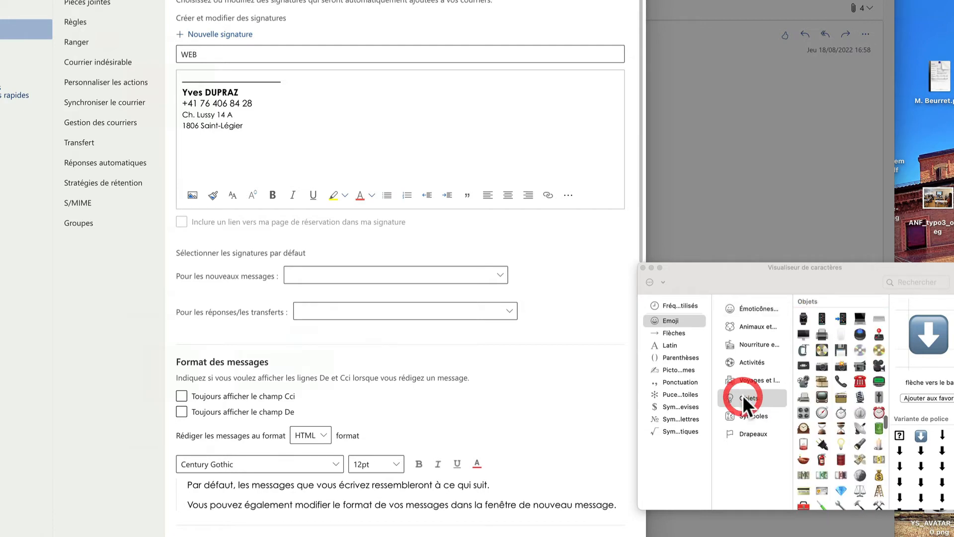
double_click(822, 319)
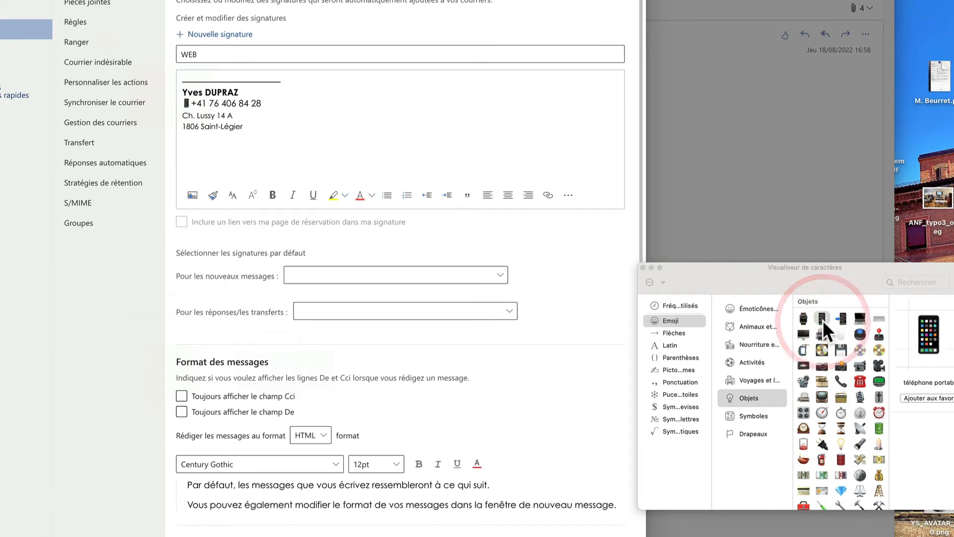
left_click(642, 266)
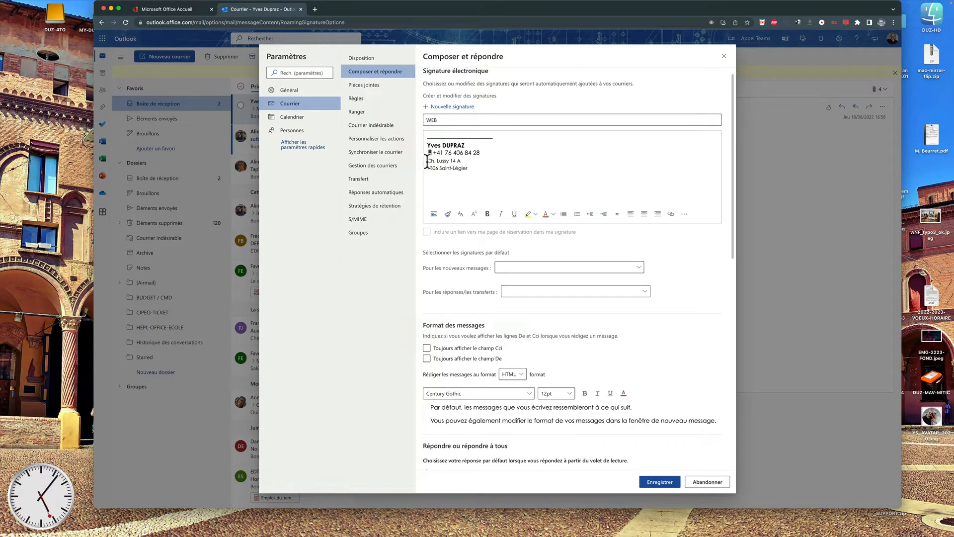
Set WEB as the default signature for new messages and replies/forwards, save, and close Settings.
scroll(507, 209, "down", 2)
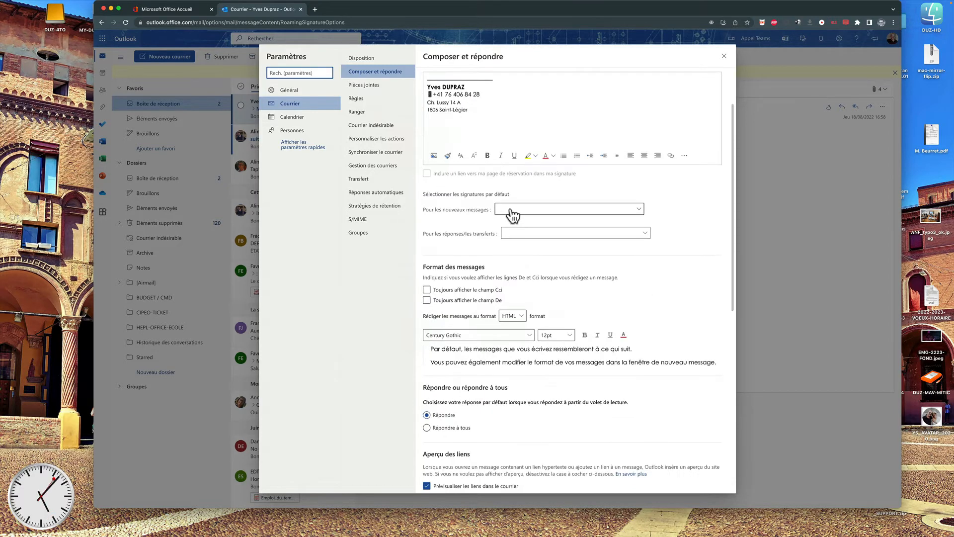
left_click(512, 209)
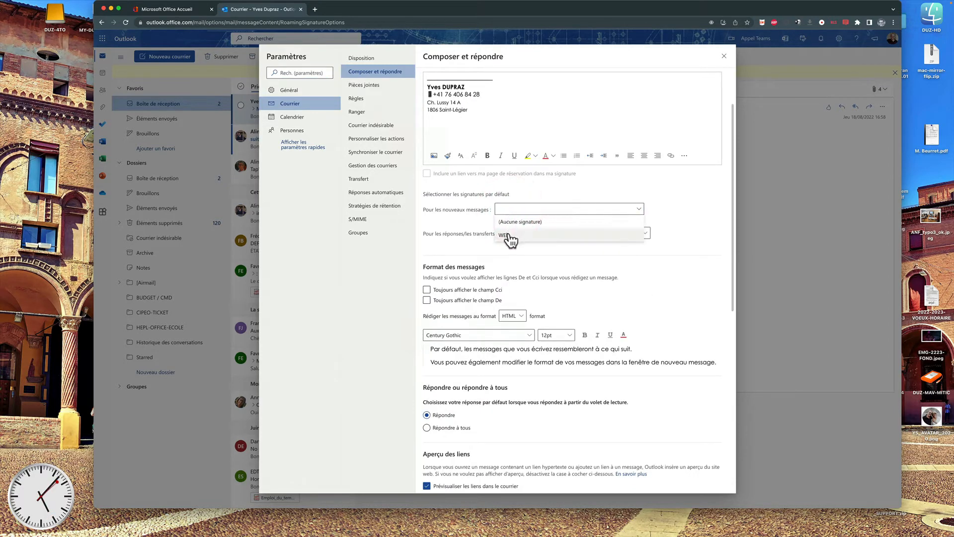
left_click(506, 235)
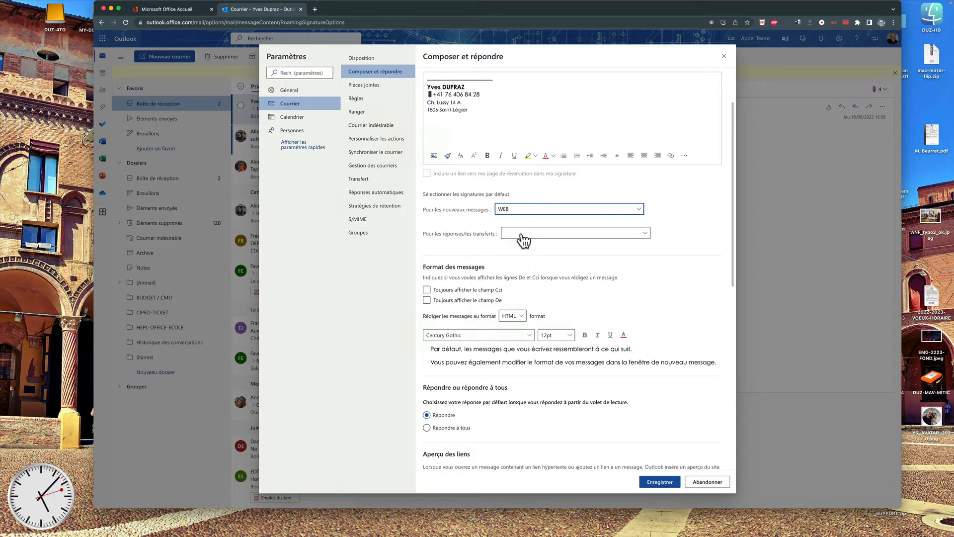
left_click(523, 234)
left_click(517, 256)
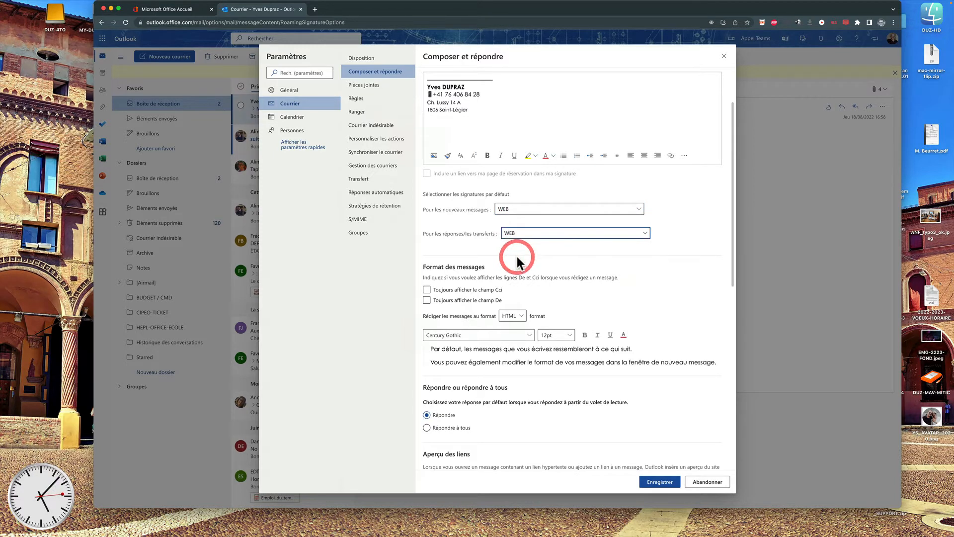
left_click(660, 482)
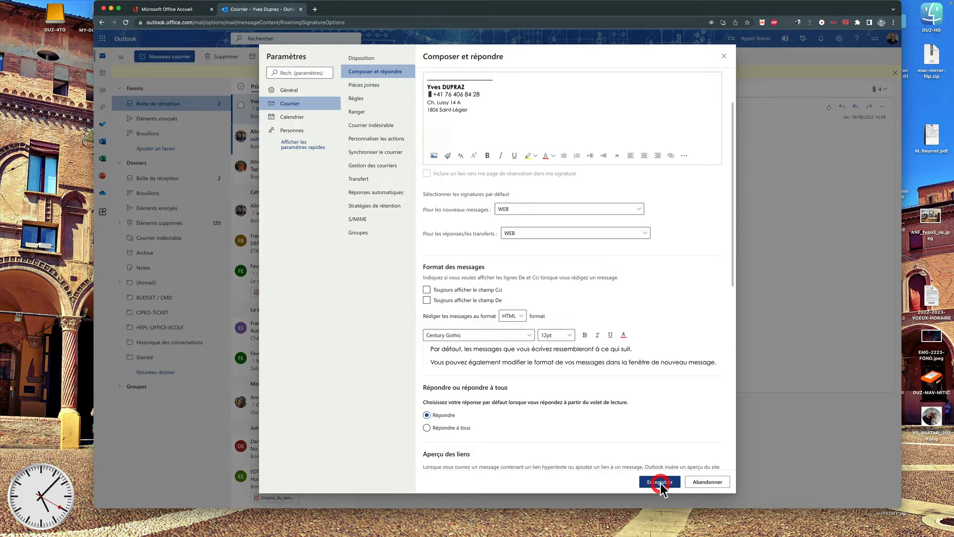
left_click(800, 301)
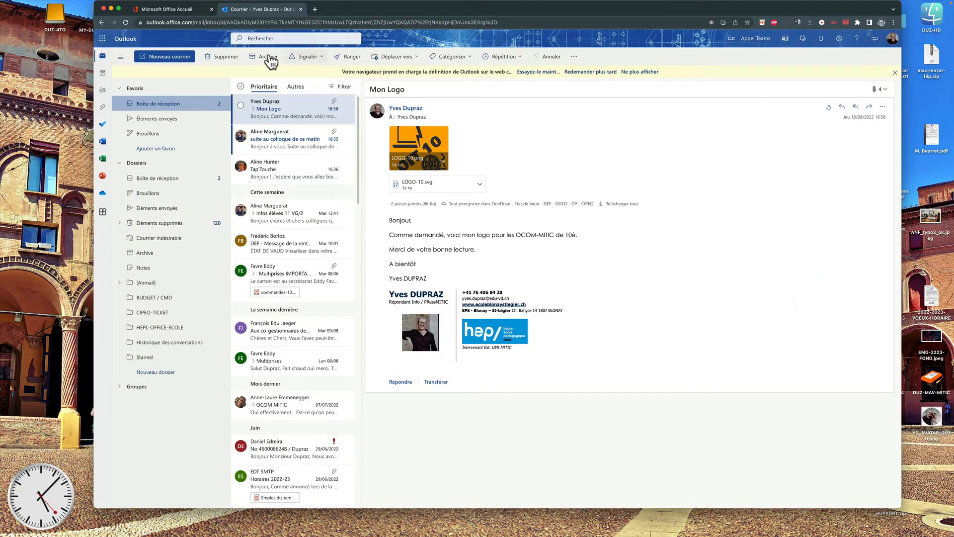
Open a new message with the WEB signature and type then erase test text above it.
left_click(188, 59)
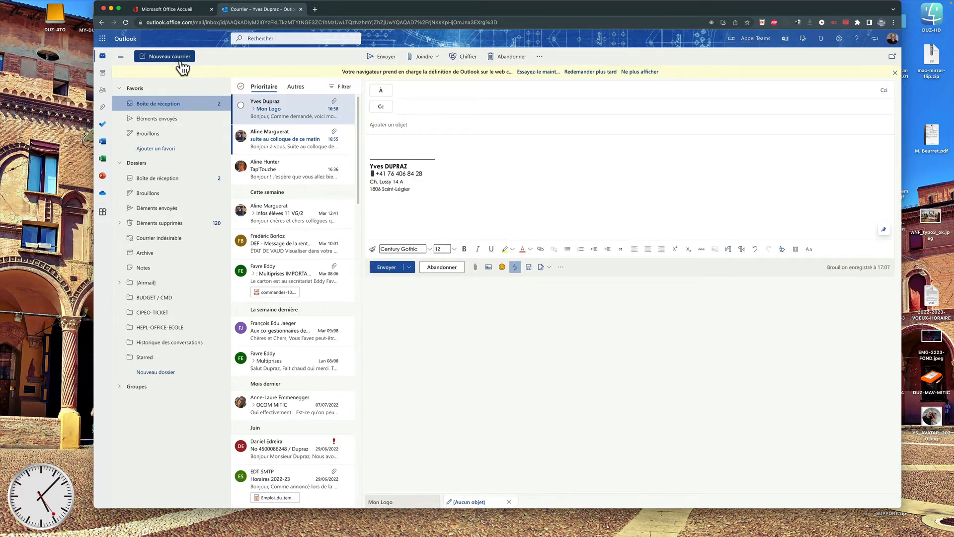
left_click(373, 144)
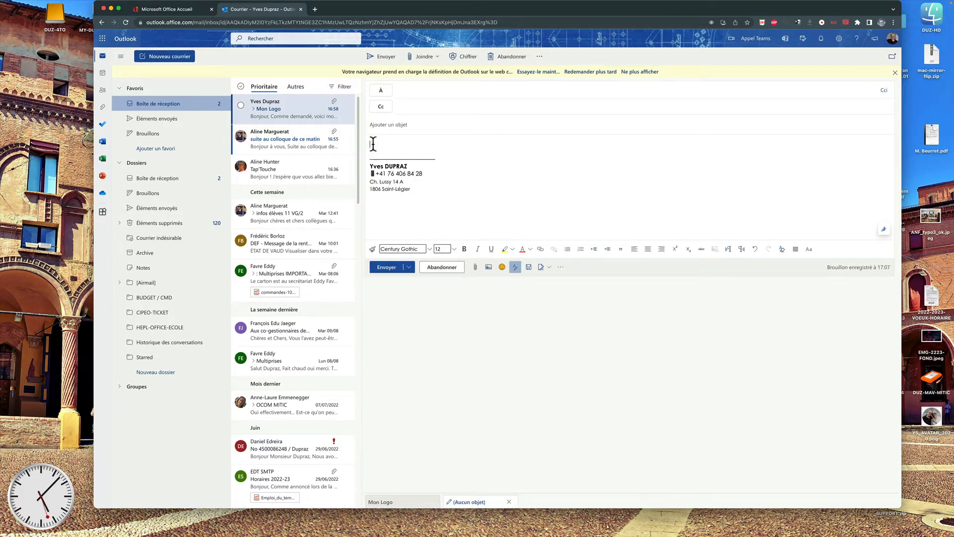
type("pork opk p34k p3è4ok g")
key("BackSpace")
key("BackSpace")
key("BackSpace")
key("BackSpace")
key("BackSpace")
key("BackSpace")
key("BackSpace")
key("BackSpace")
key("BackSpace")
key("BackSpace")
key("BackSpace")
key("BackSpace")
key("BackSpace")
key("BackSpace")
key("BackSpace")
key("BackSpace")
key("BackSpace")
key("BackSpace")
key("BackSpace")
key("BackSpace")
key("BackSpace")
key("BackSpace")
mouse_move(224, 531)
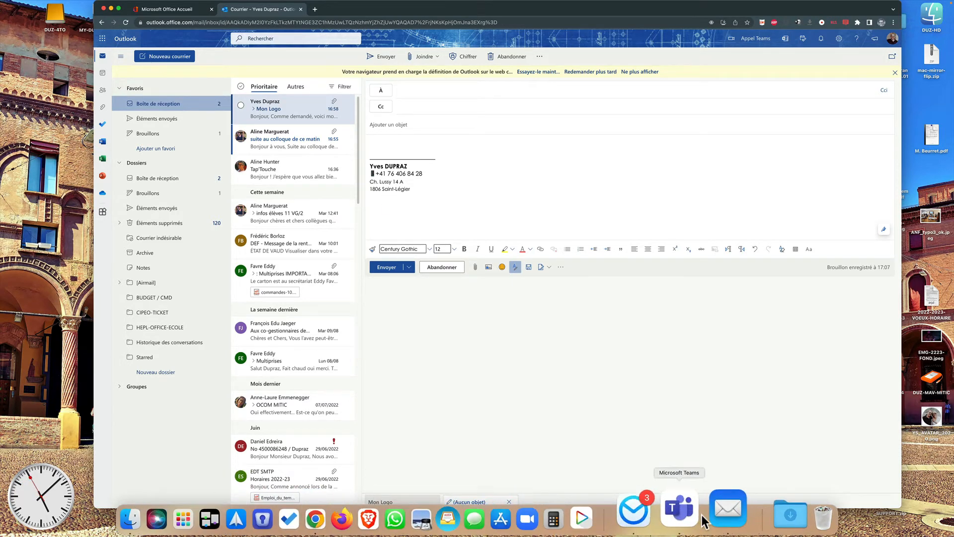
Open Apple Mail, move its window beside Outlook, and open the Mail menu.
left_click(711, 512)
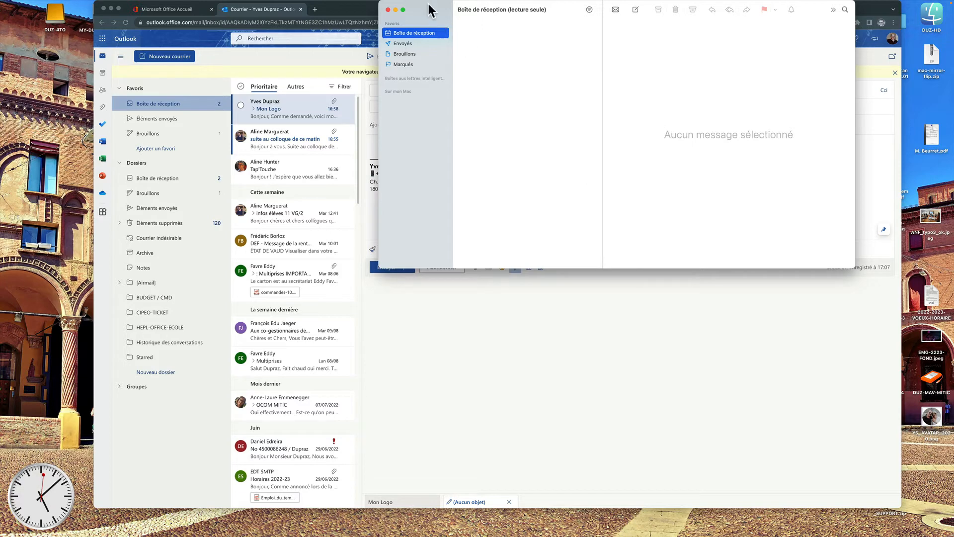
left_click_drag(429, 10, 304, 164)
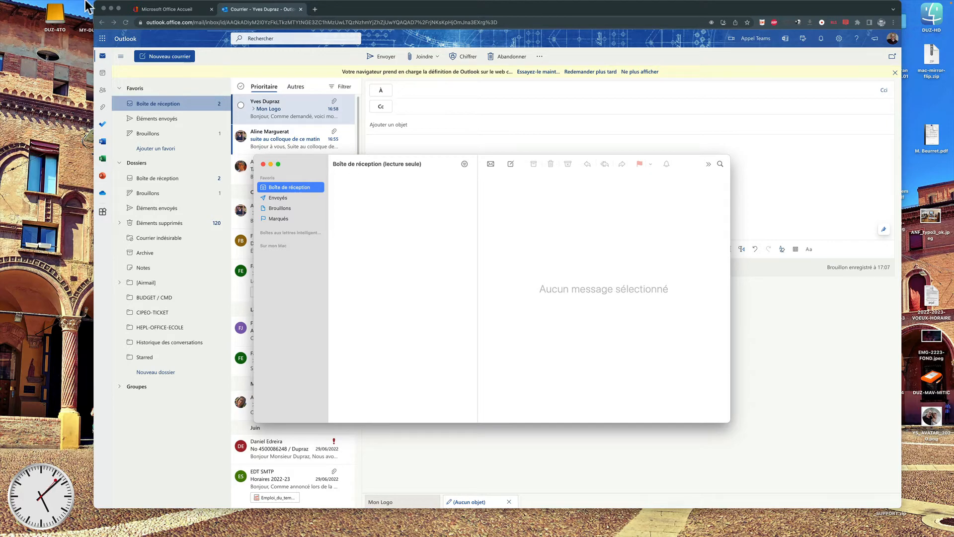
mouse_move(84, 1)
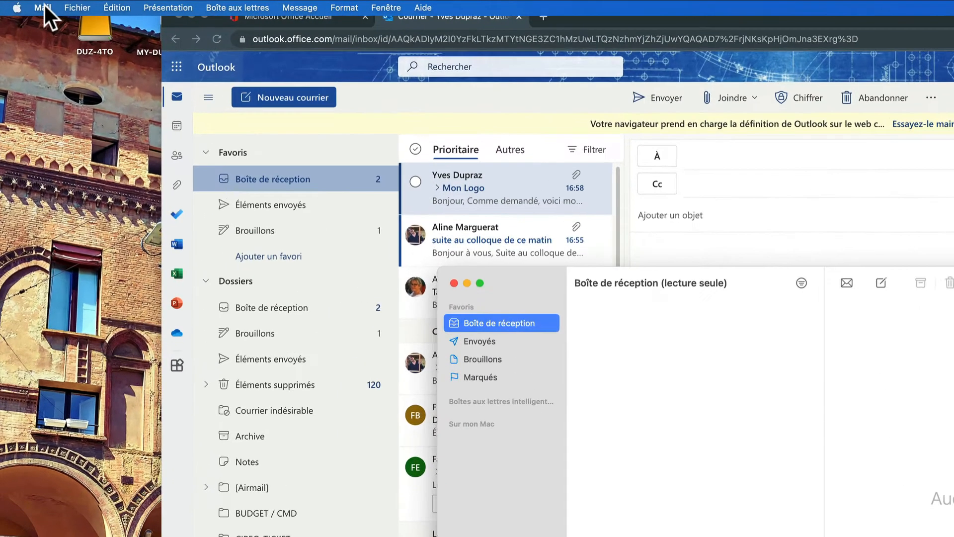
left_click(44, 7)
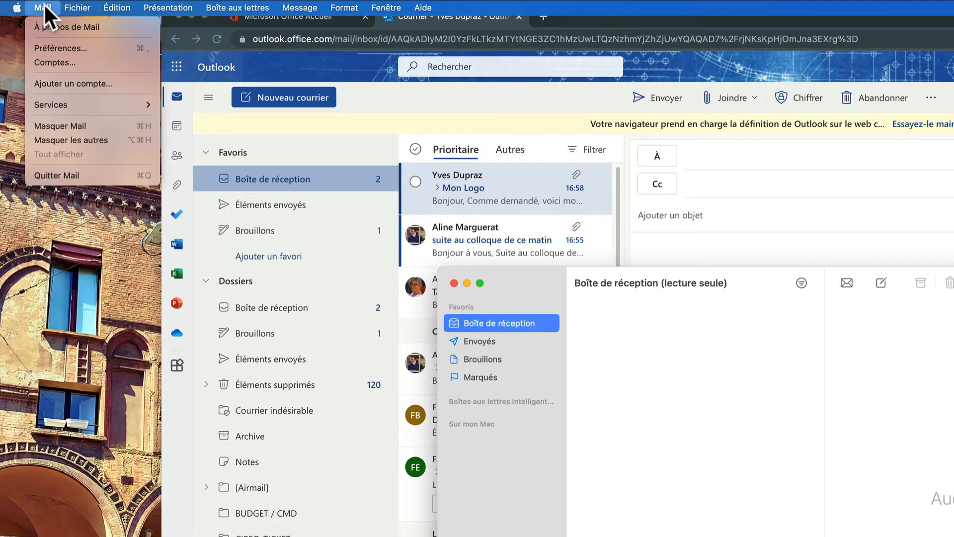
Start adding a Microsoft Exchange account, entering the user's display name and e-mail address.
left_click(50, 63)
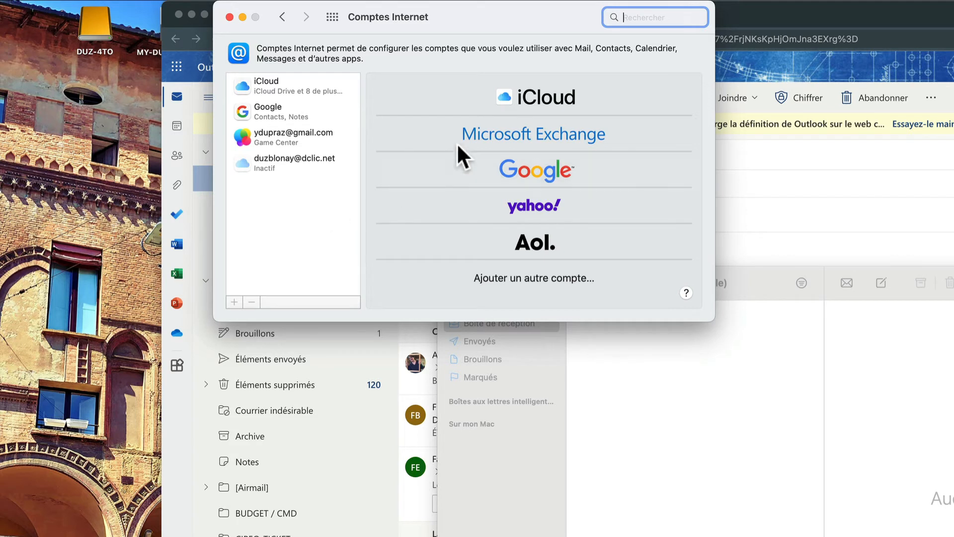
left_click(517, 139)
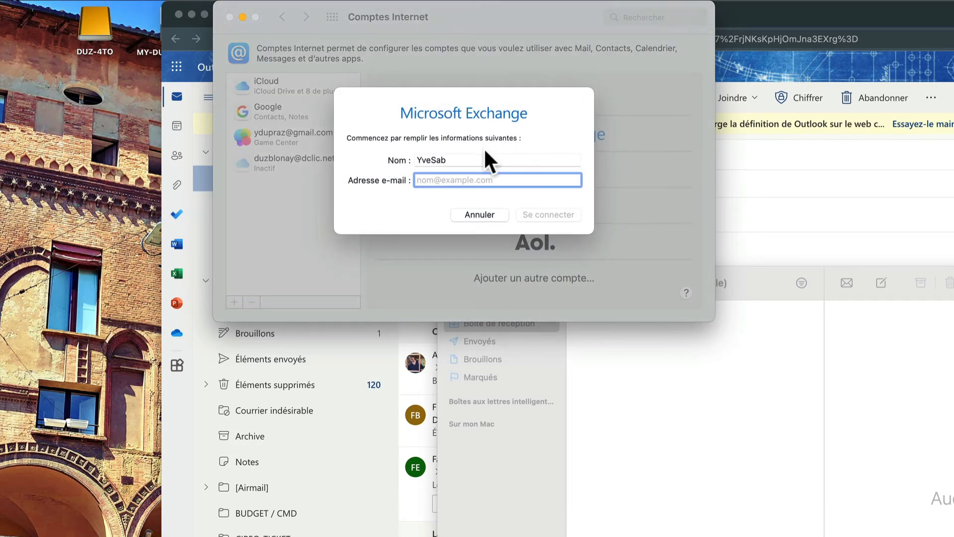
double_click(478, 158)
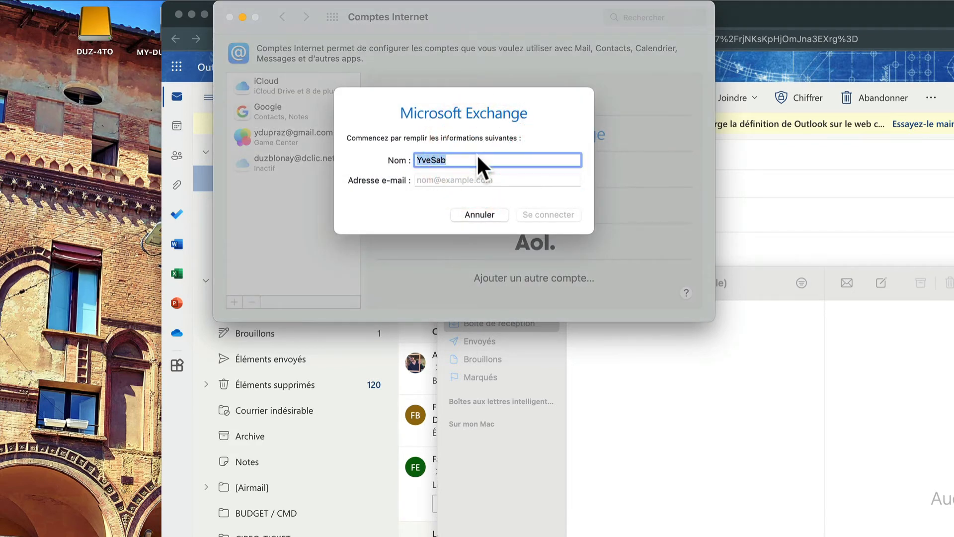
type("Yv")
key("BackSpace")
type("ve")
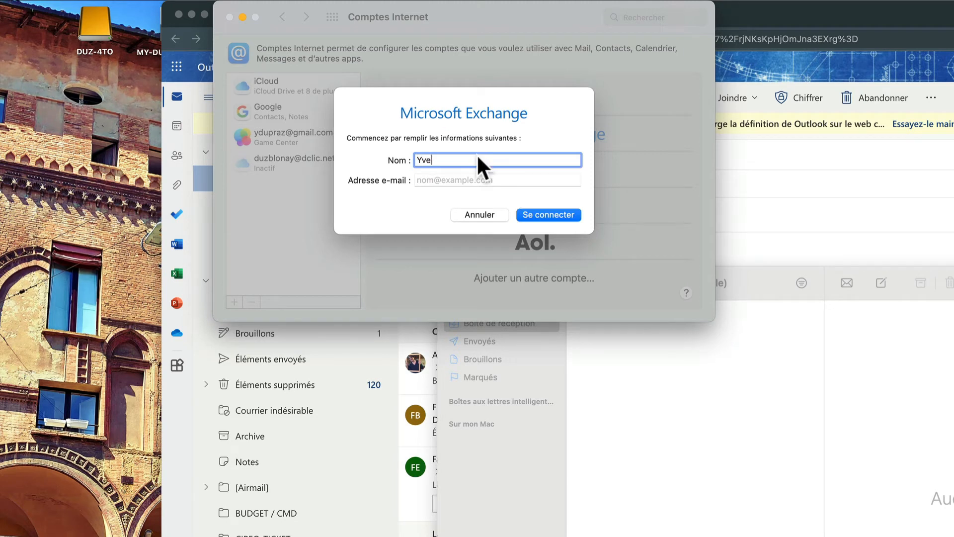
type("s PROF")
left_click(457, 179)
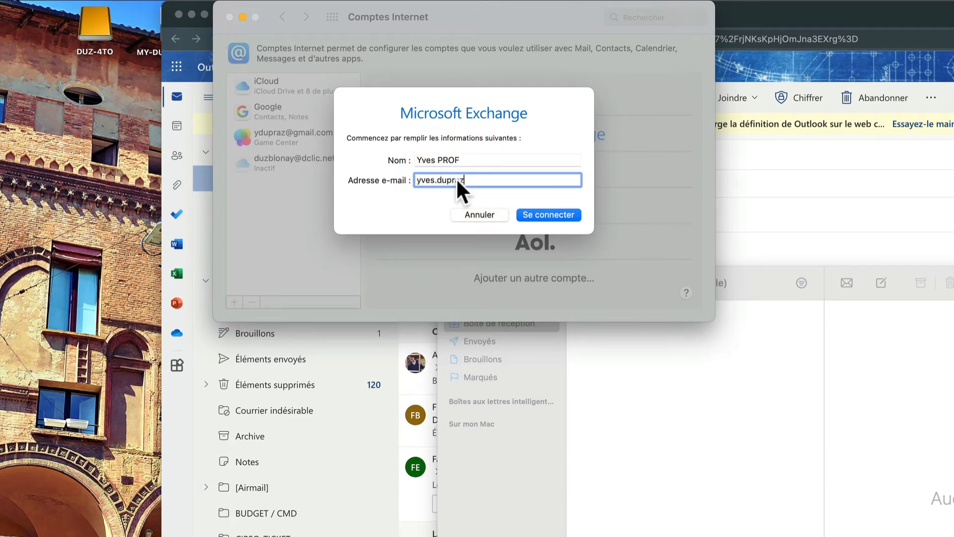
left_click(541, 213)
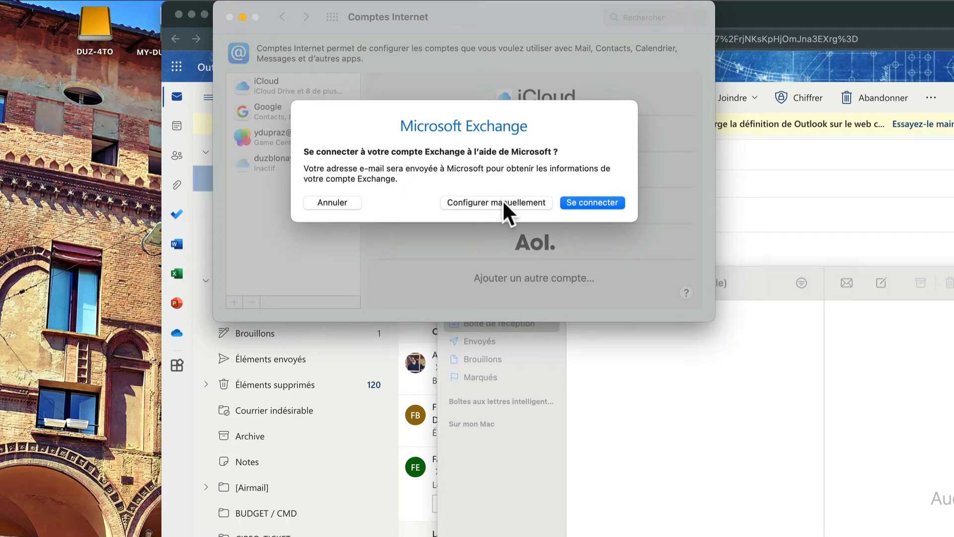
Sign in with the account password, sync only Mail, and close Internet Accounts.
left_click(587, 206)
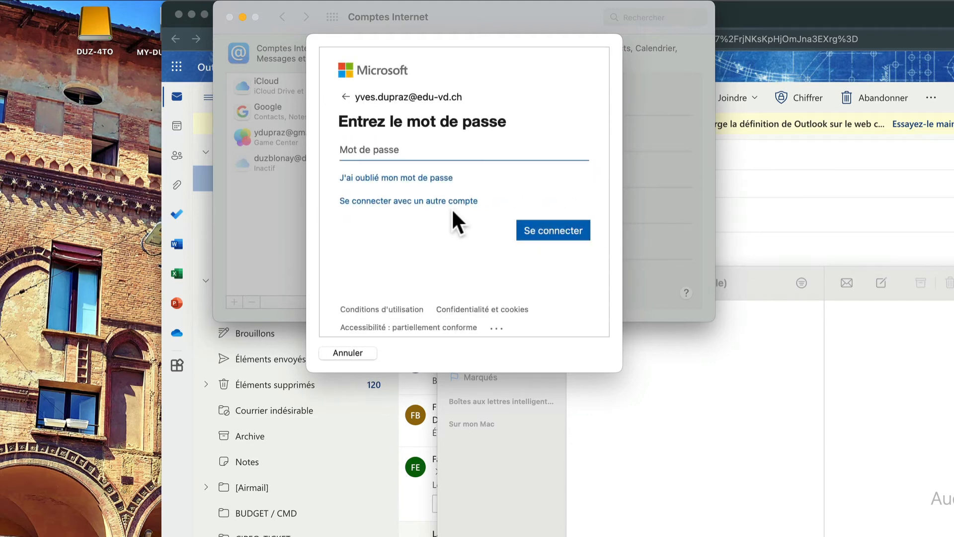
type("••••••••••••••••")
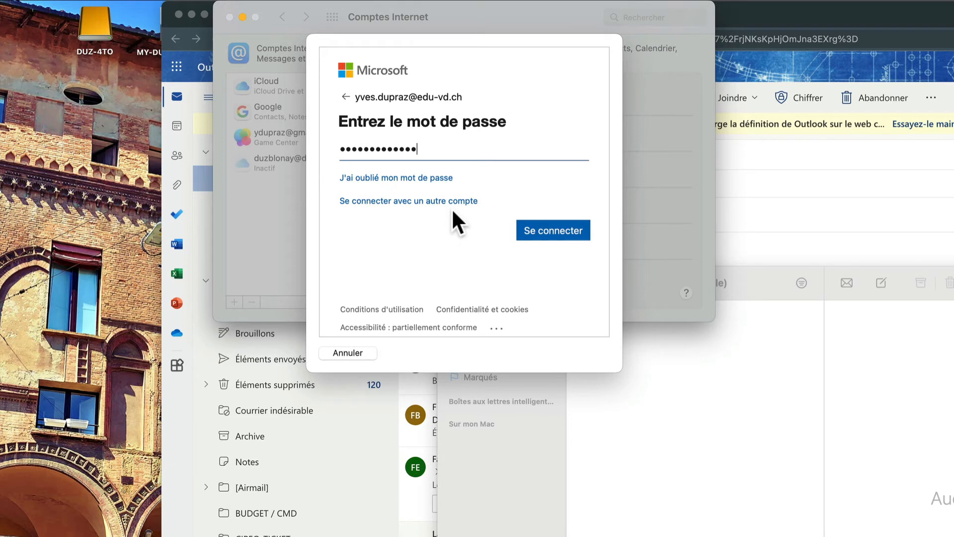
type("•")
key("Return")
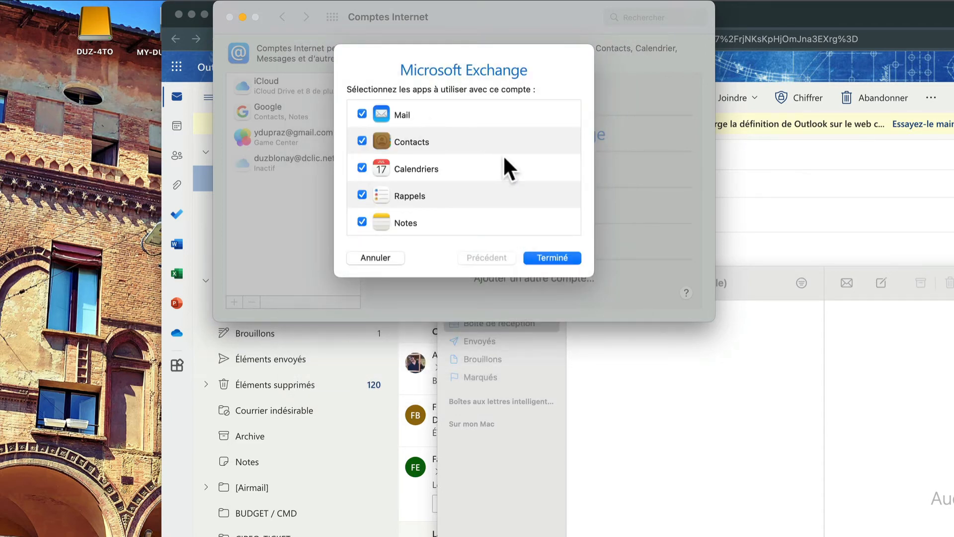
left_click(362, 140)
left_click(362, 167)
left_click(362, 221)
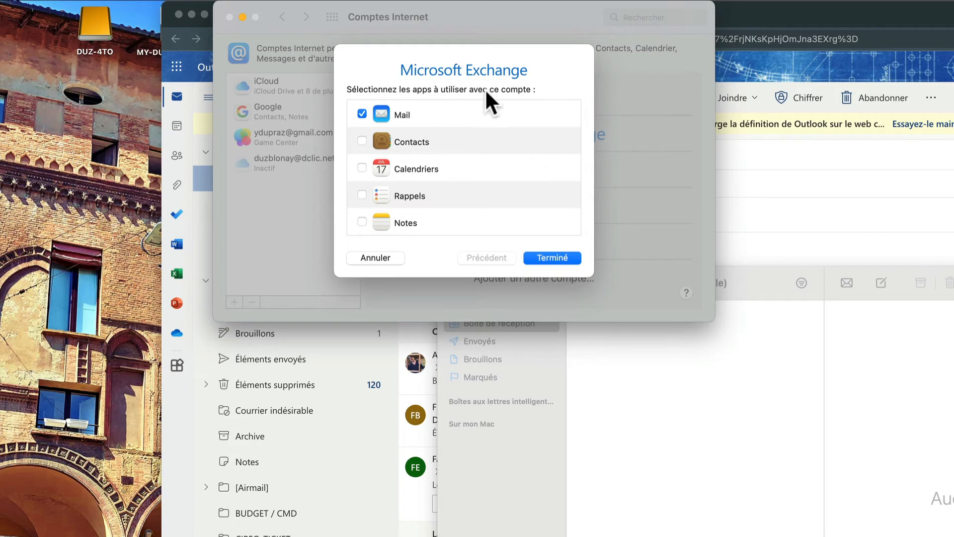
left_click(549, 255)
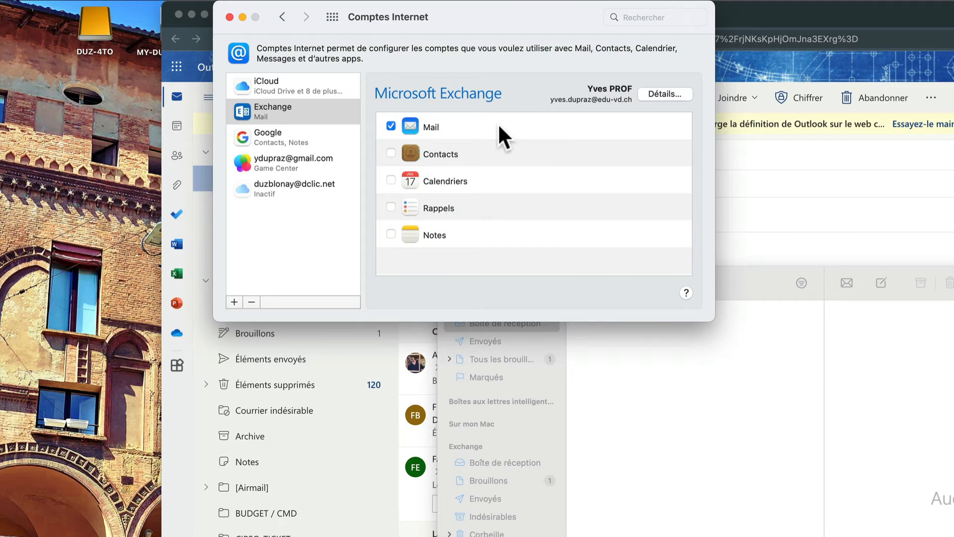
left_click(230, 17)
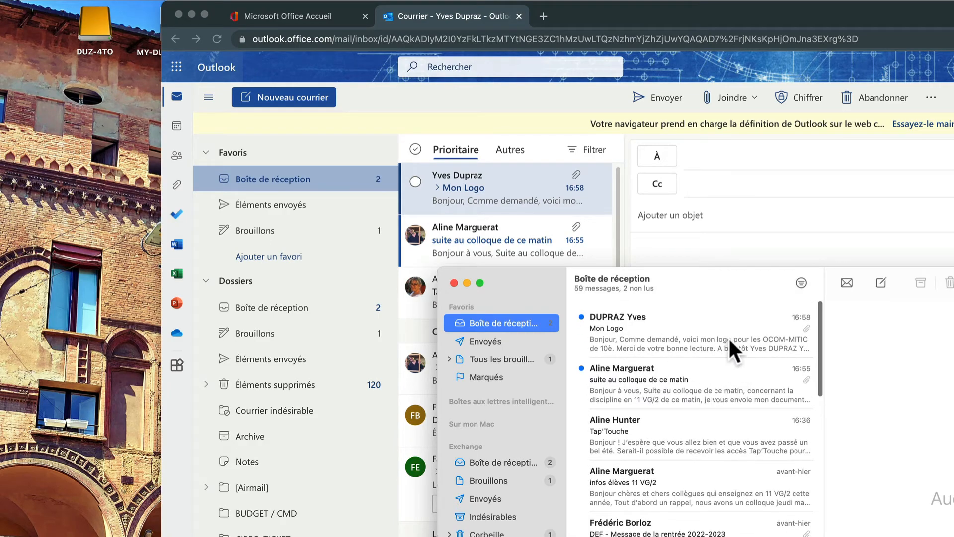
Select the Mon Logo message in Apple Mail and delete it.
left_click(671, 333)
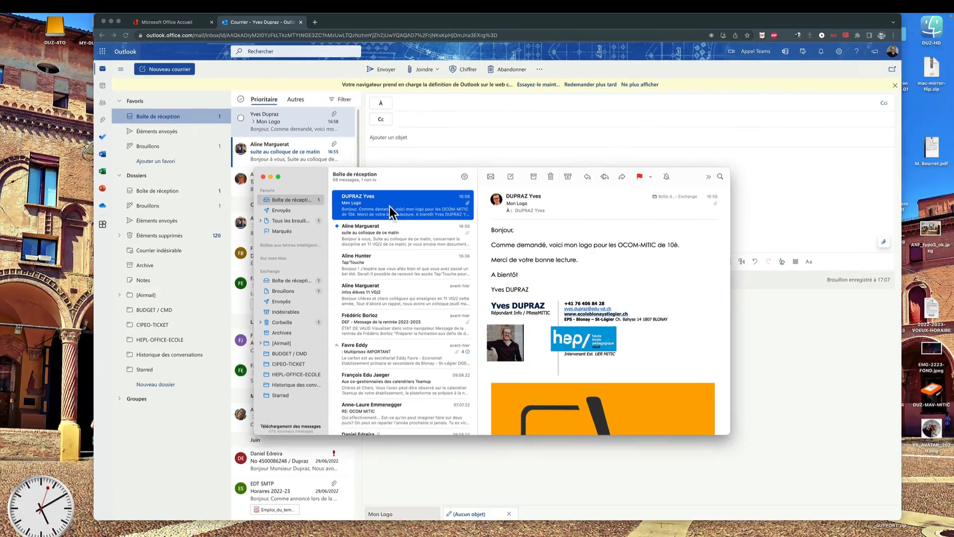
scroll(555, 275, "down", 5)
scroll(557, 282, "up", 5)
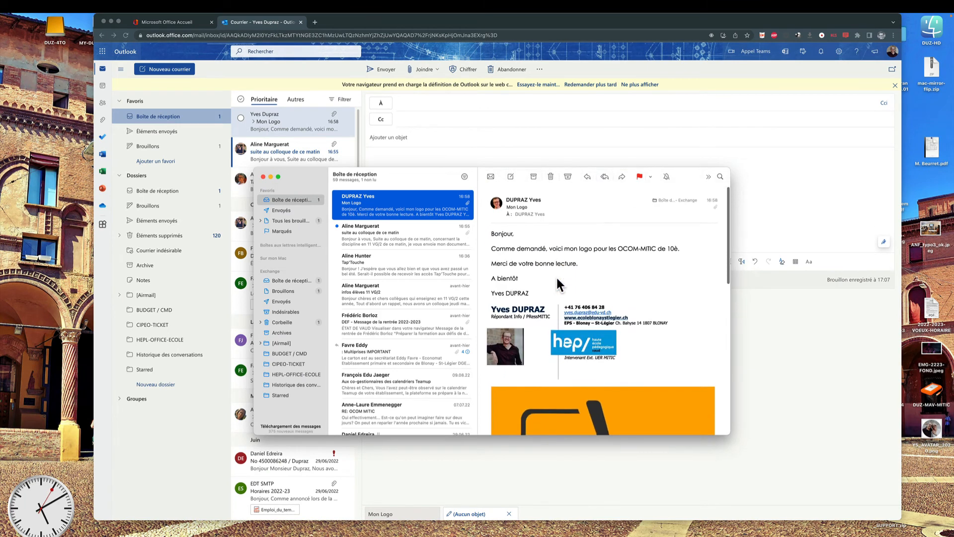
left_click(550, 177)
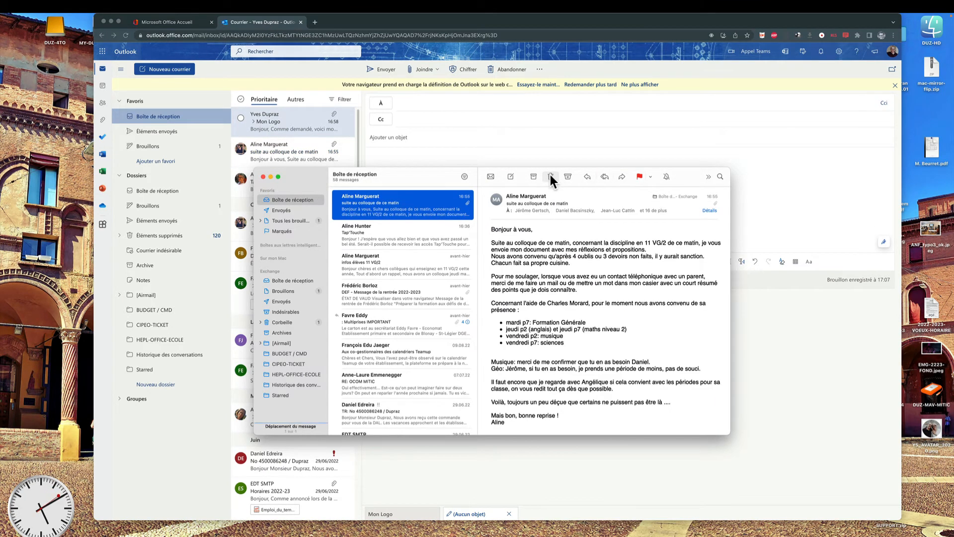
Confirm Mon Logo is gone from the Outlook web inbox, then bring Apple Mail back up.
left_click(276, 120)
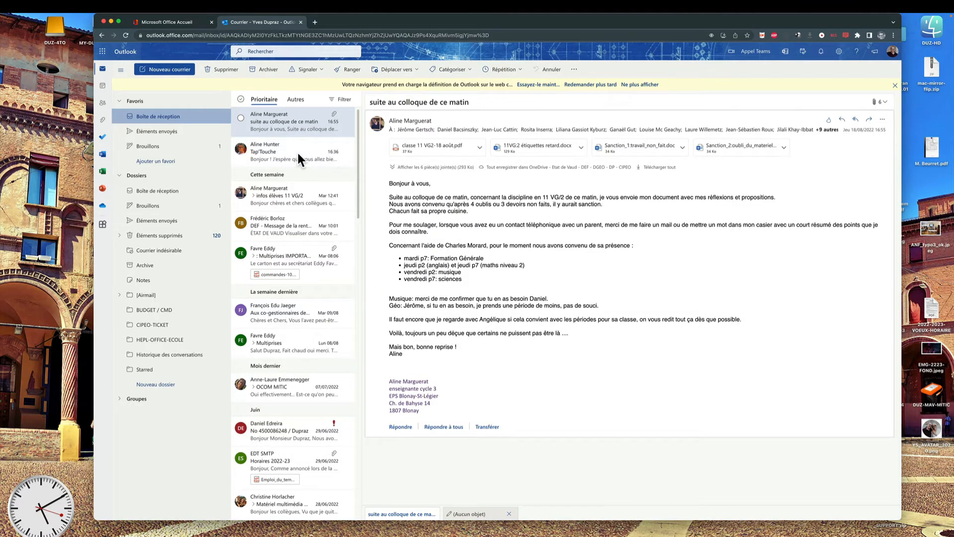
left_click(297, 152)
mouse_move(440, 527)
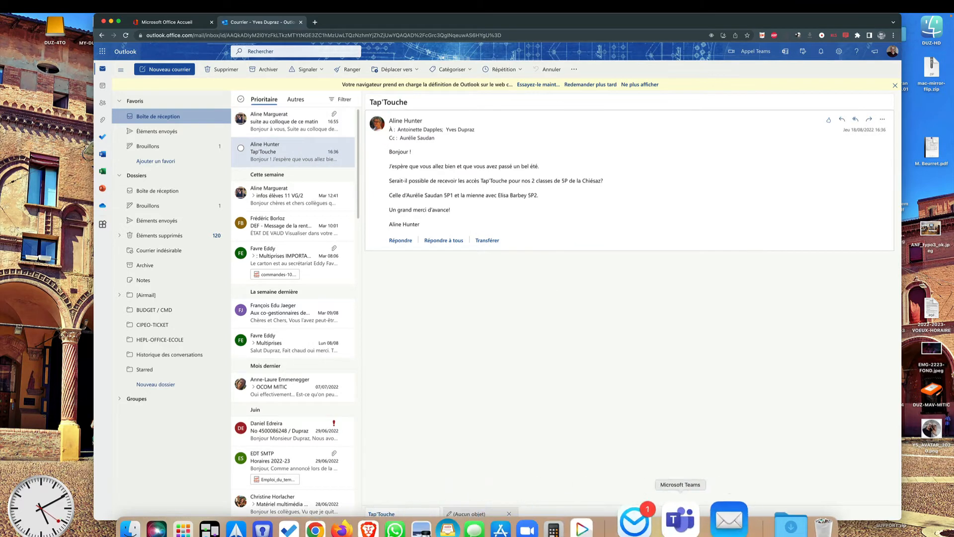
left_click(719, 529)
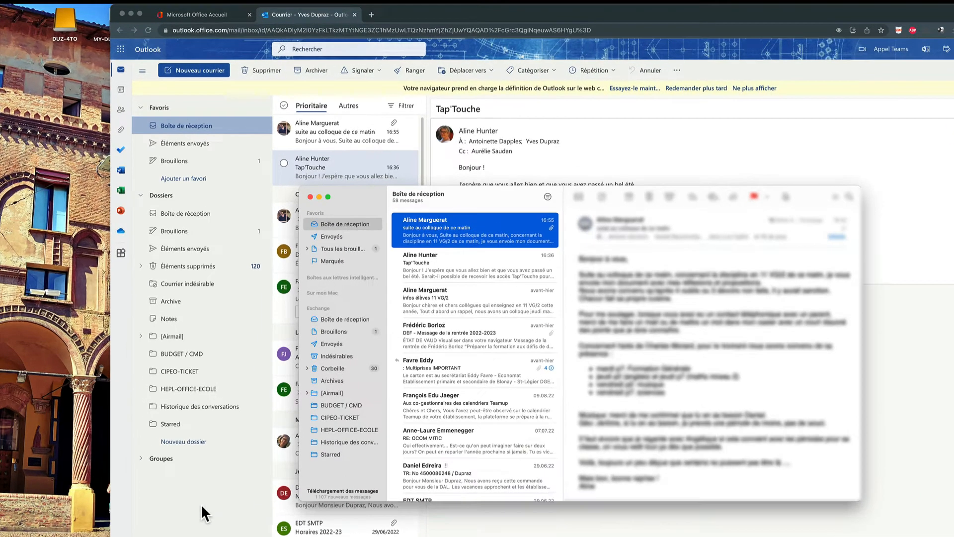
Add a folder named Stages, drag Multiprises IMPORTANT onto it, and view the folder's contents.
left_click(171, 438)
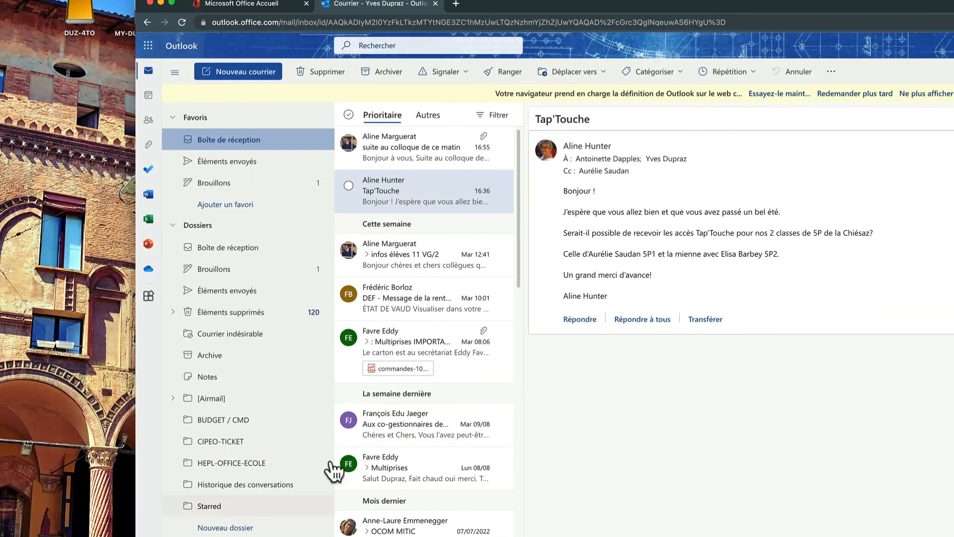
left_click(173, 311)
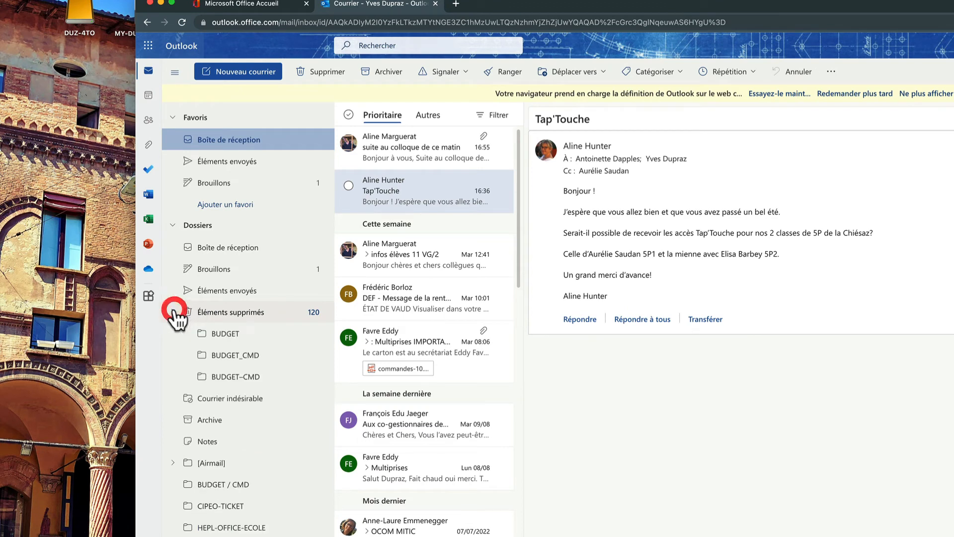
left_click(174, 312)
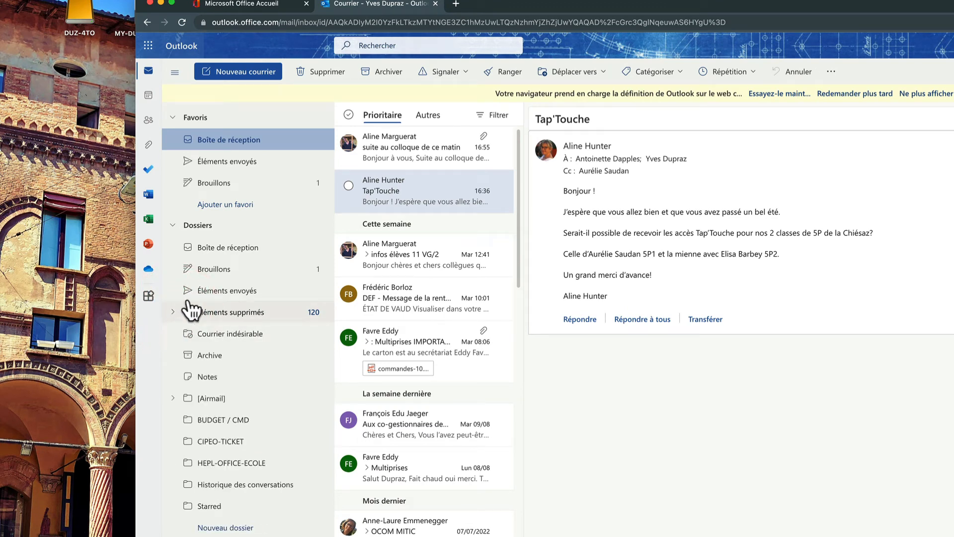
left_click(245, 530)
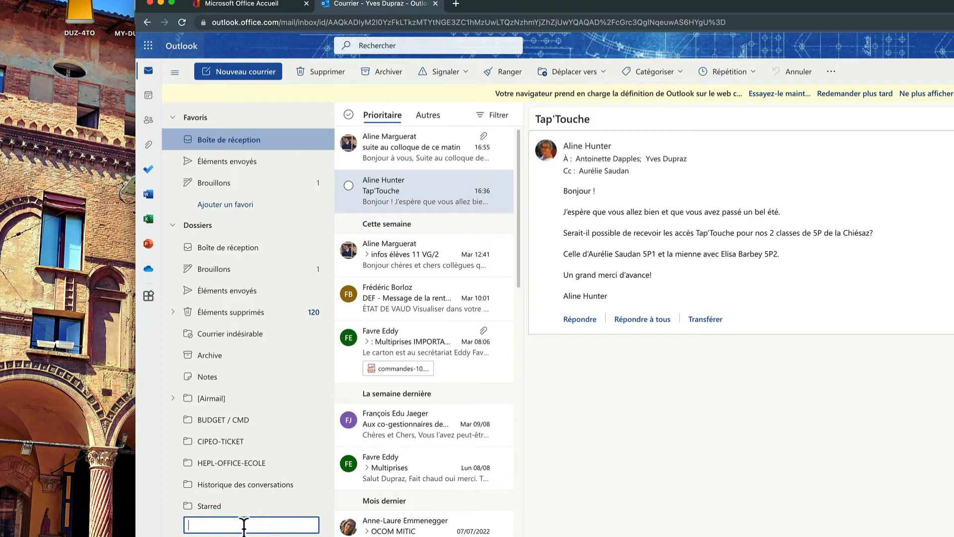
type("Stages")
key("Return")
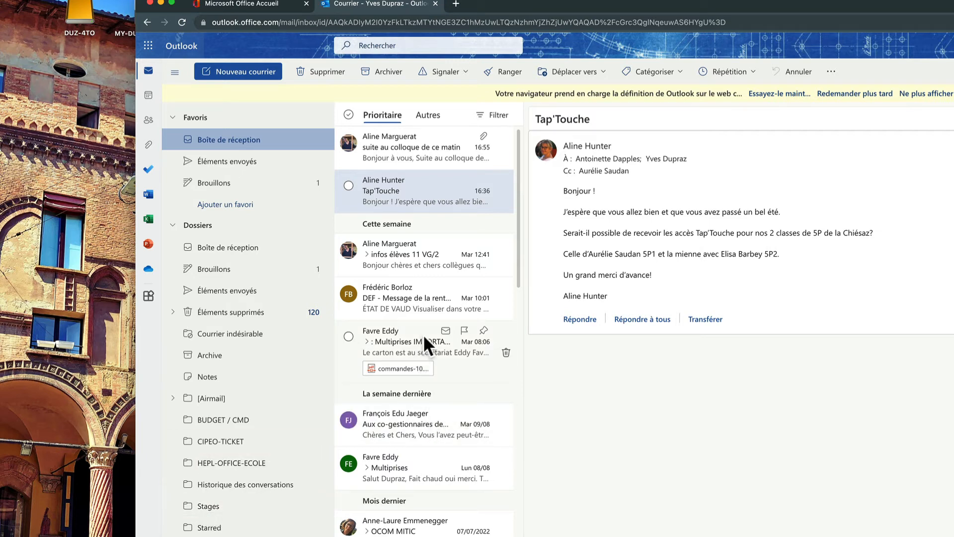
left_click_drag(422, 334, 194, 501)
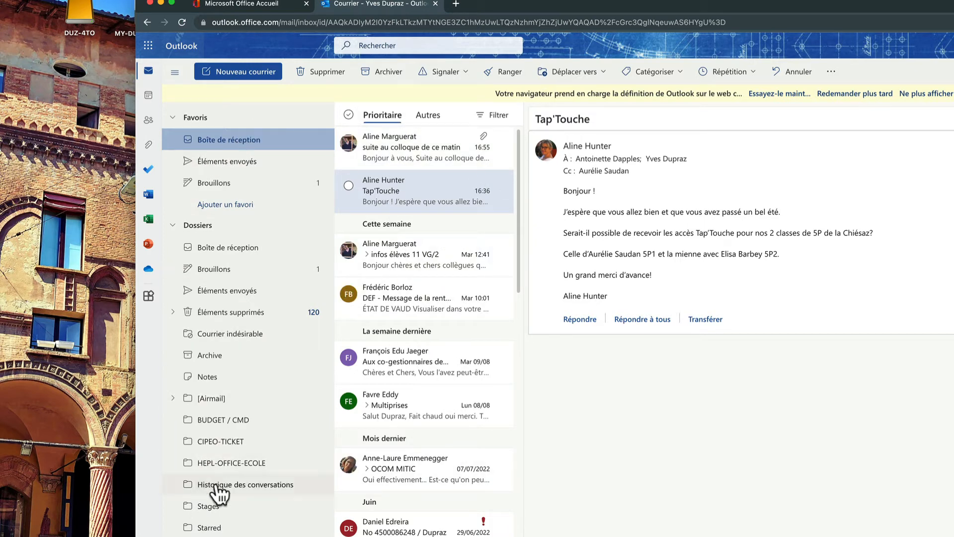
left_click(210, 507)
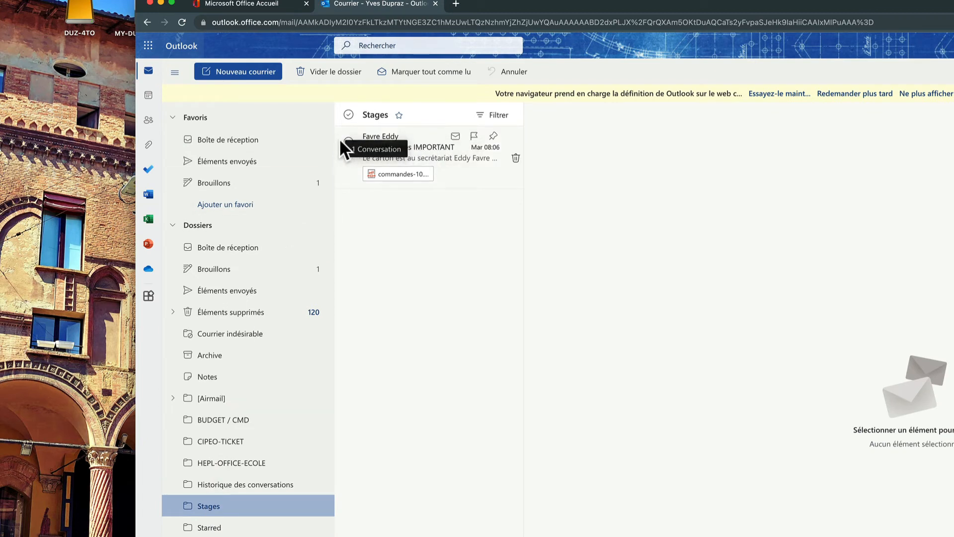
Move the Multiprises IMPORTANT message back to Boîte de réception.
left_click_drag(341, 142, 255, 135)
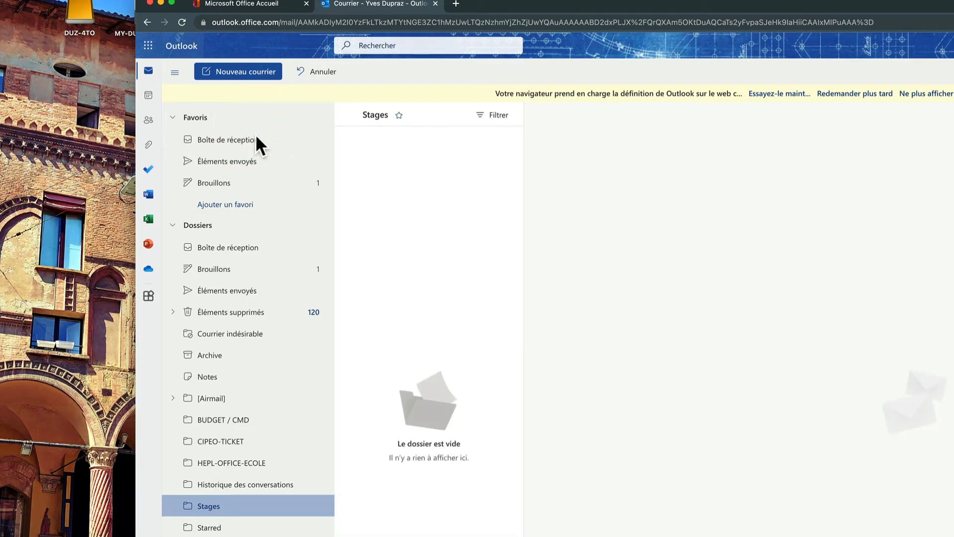
left_click(207, 507)
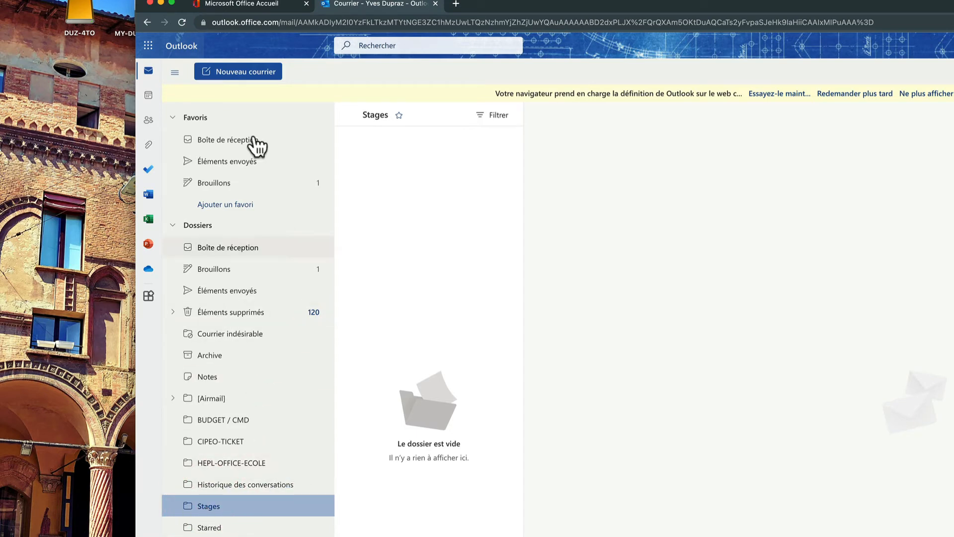
left_click(223, 141)
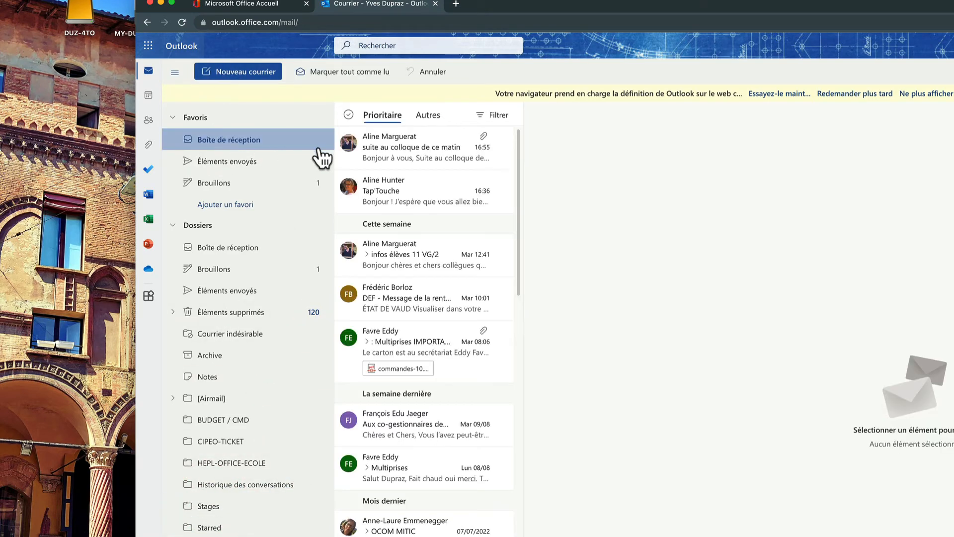
Move the Tap'Touche message into Stages with Déplacer vers.
left_click(401, 192)
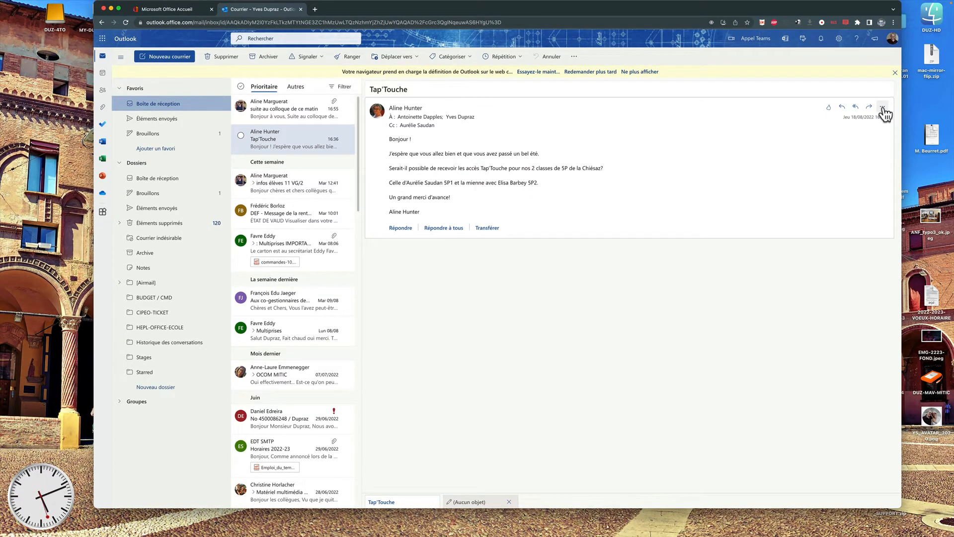
left_click(883, 107)
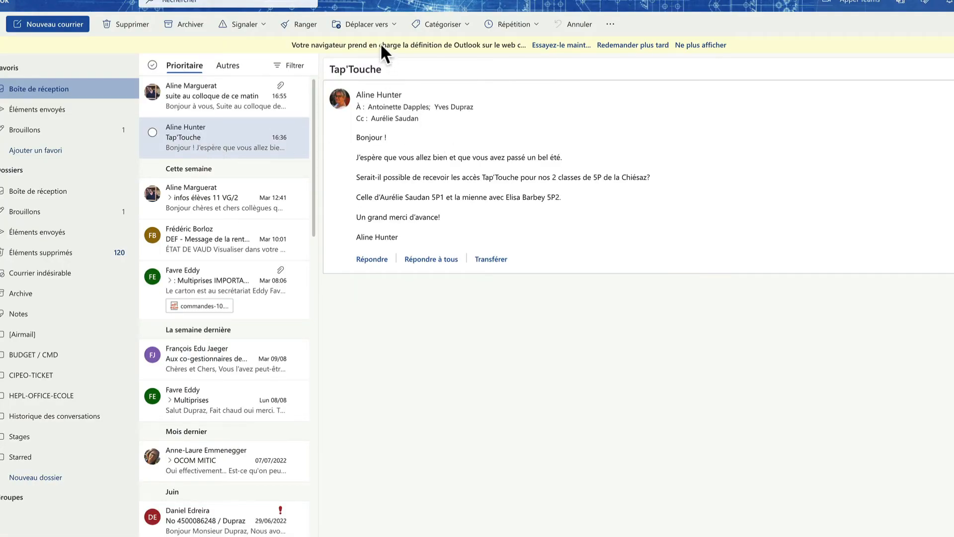
left_click(397, 33)
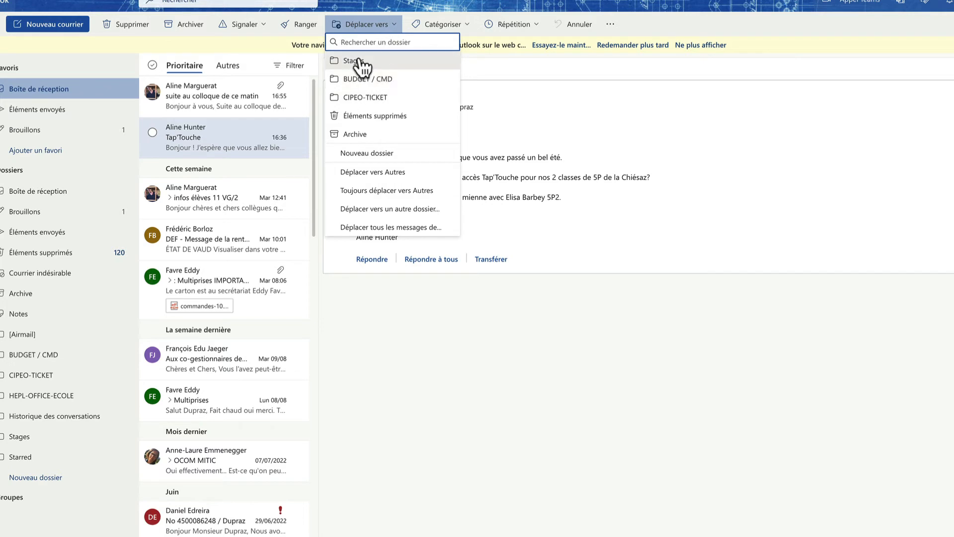
left_click(152, 133)
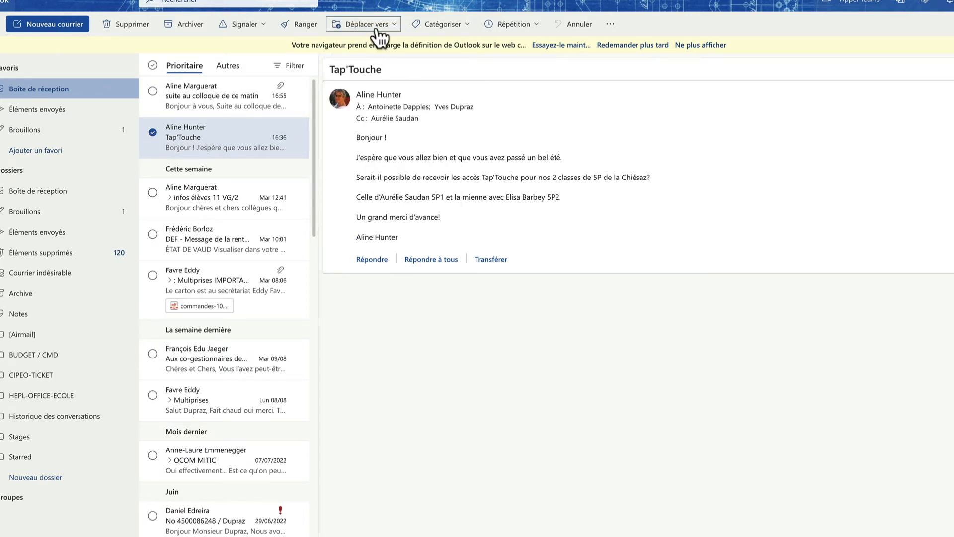
left_click(396, 29)
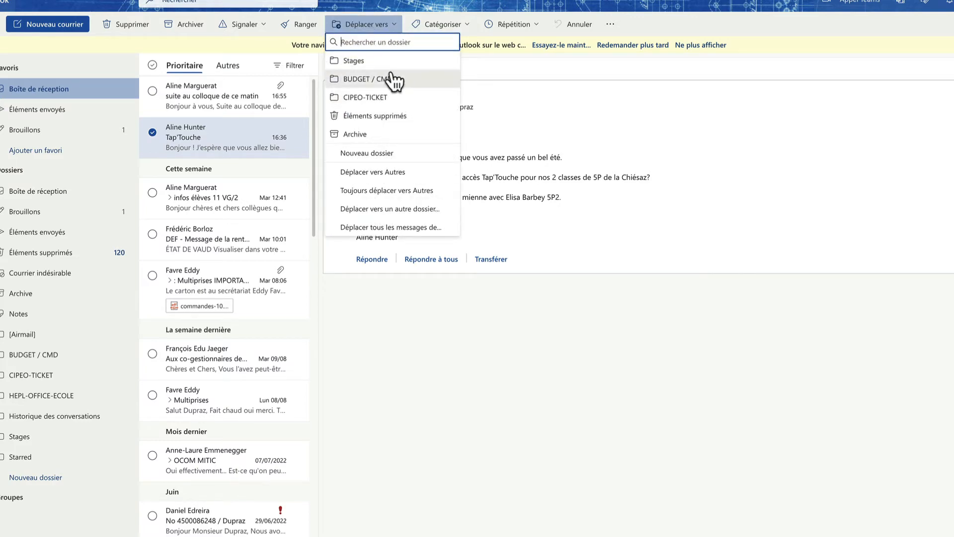
left_click(366, 62)
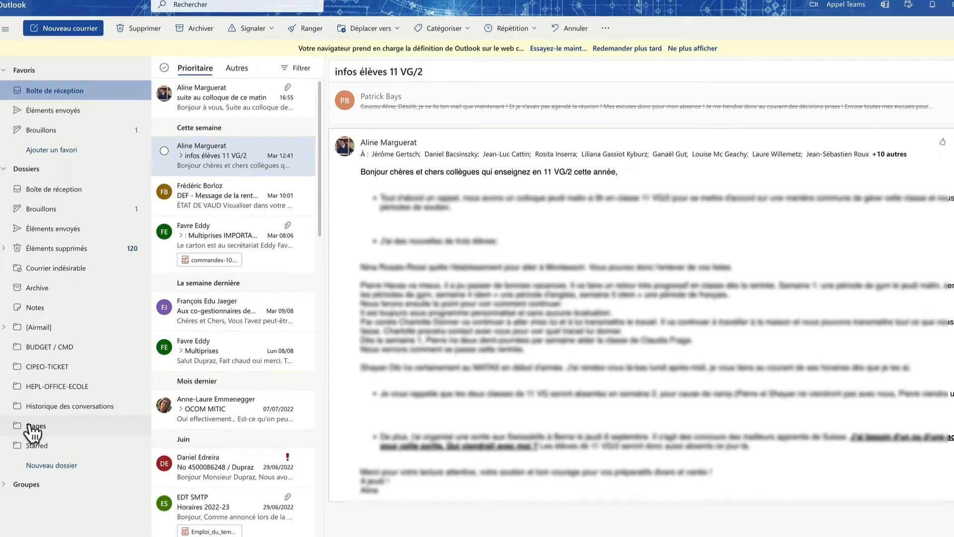
Move Tap'Touche from Stages back to Boîte de réception and view the inbox.
left_click(15, 436)
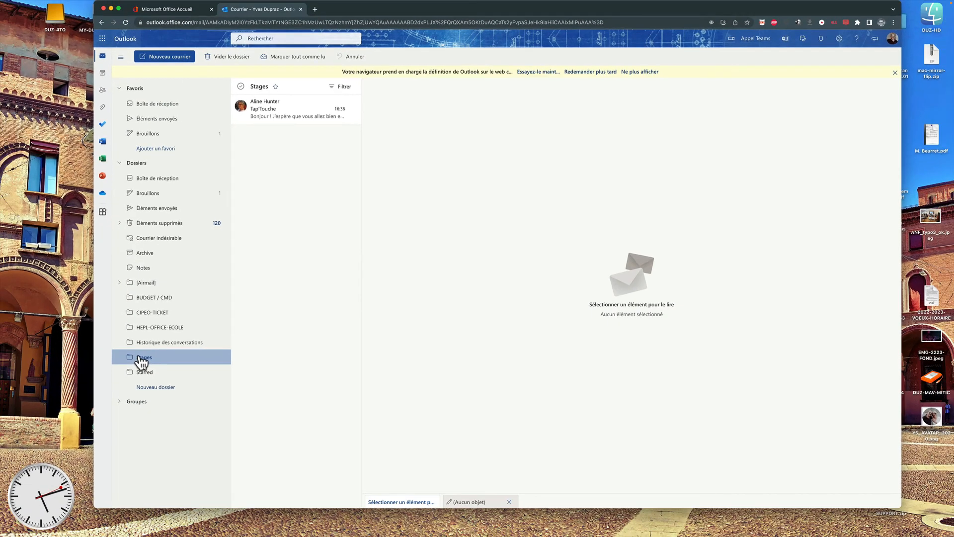
left_click(243, 111)
left_click(406, 58)
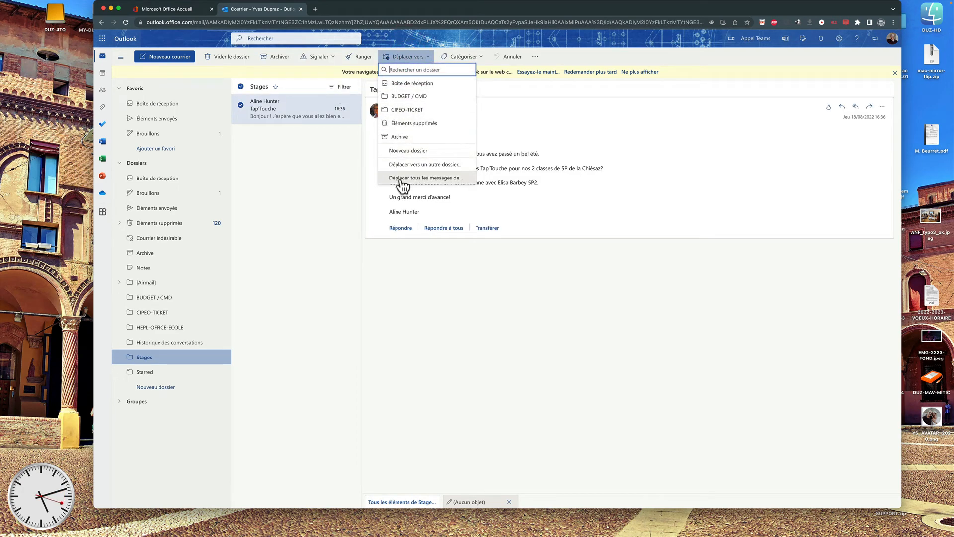
left_click(406, 84)
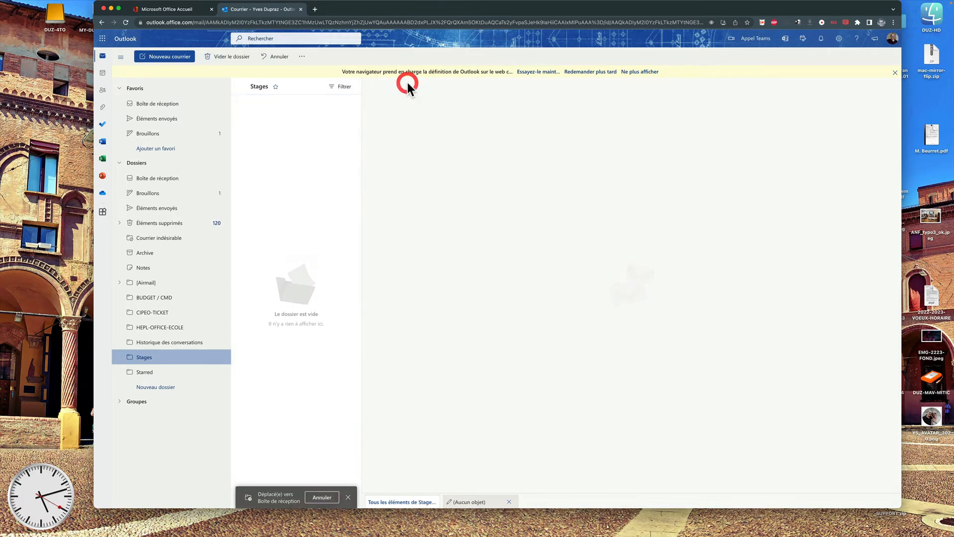
left_click(154, 105)
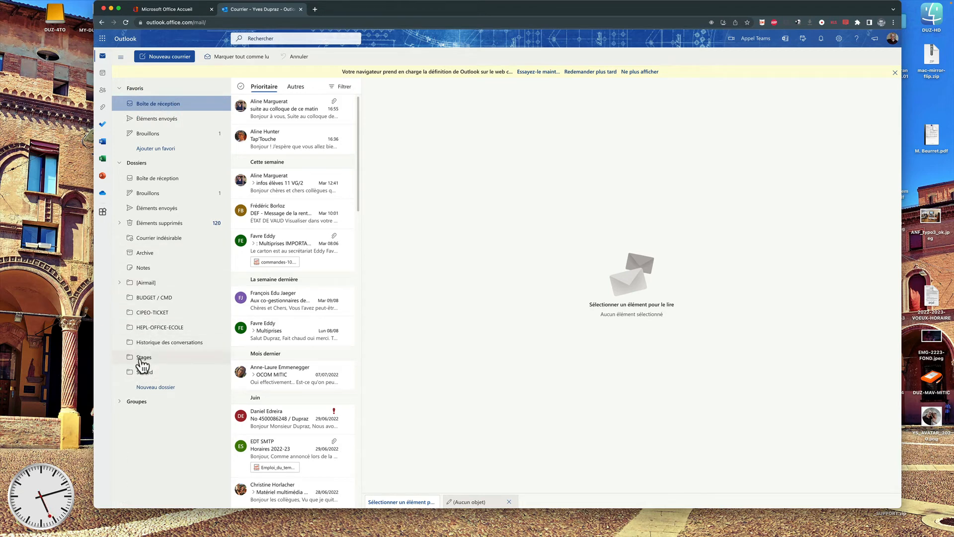
left_click(146, 390)
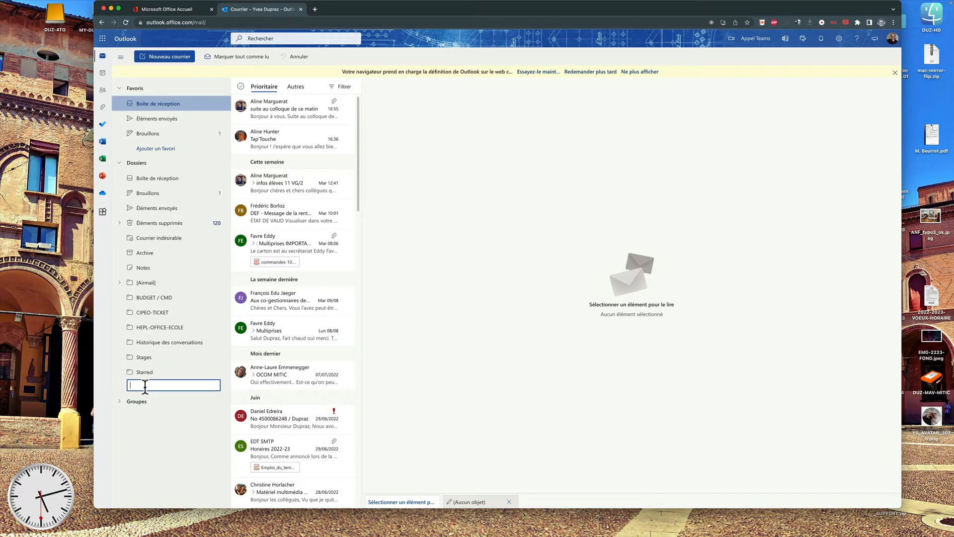
type("Mitic")
key("Return")
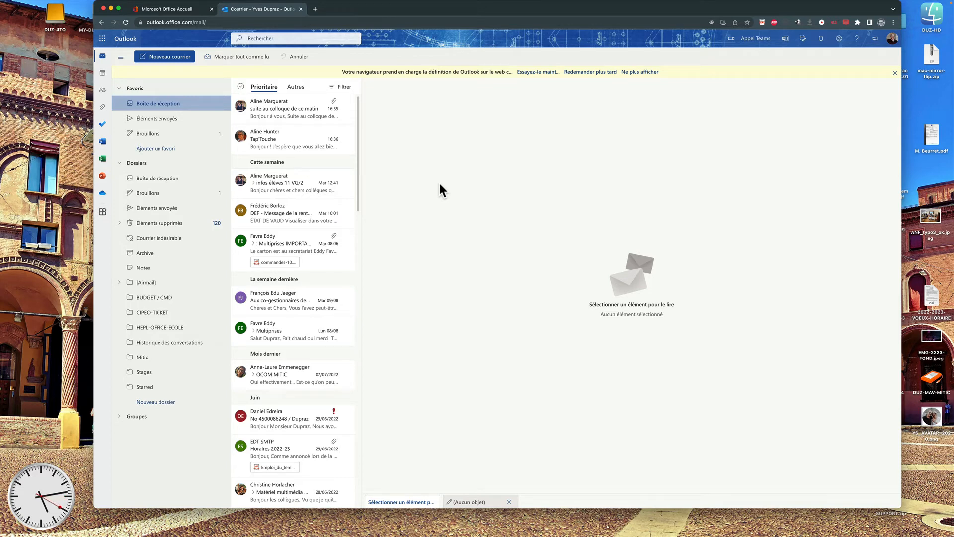
Start a new message and address it to a suggested contact in the À field.
left_click(166, 57)
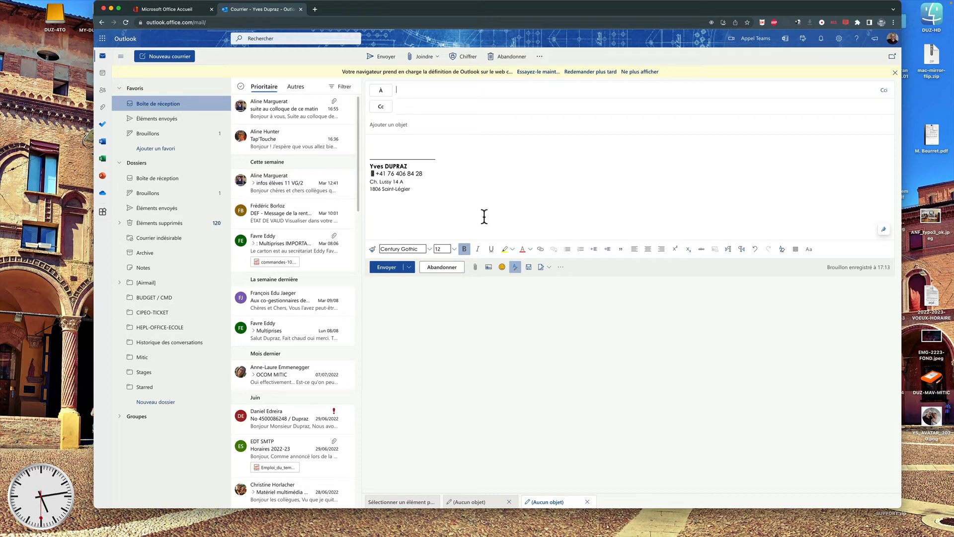
type("yves-du")
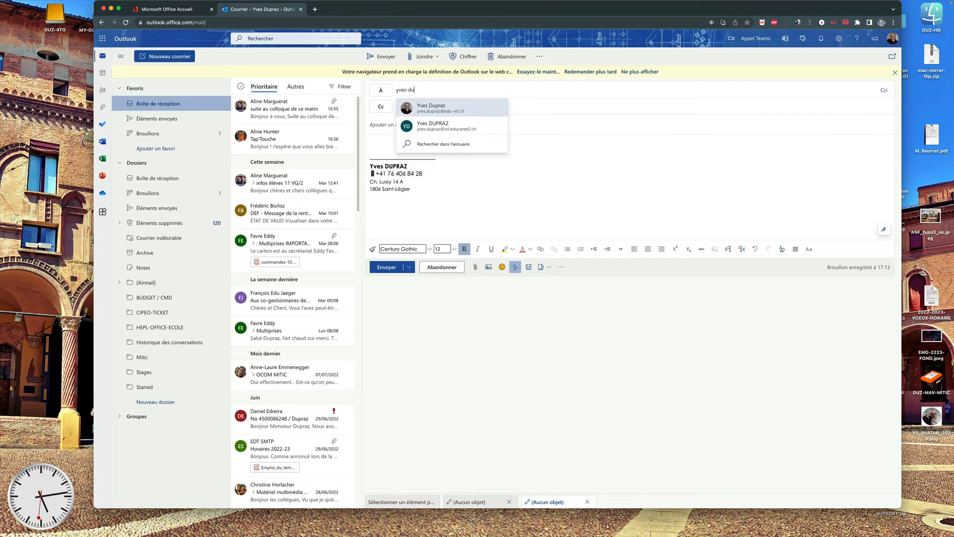
left_click(435, 113)
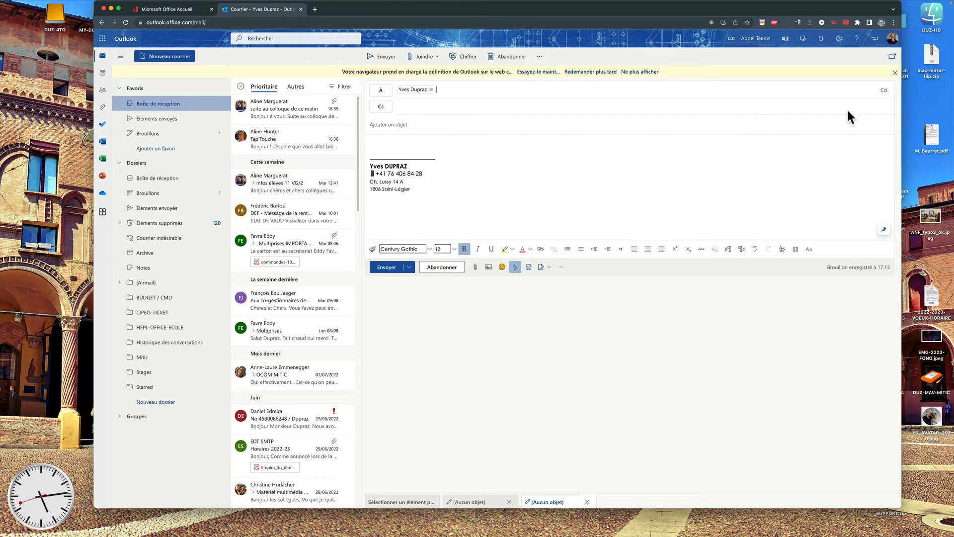
Add three suggested contacts as Cci blind copies, then place the cursor in the body.
left_click(884, 91)
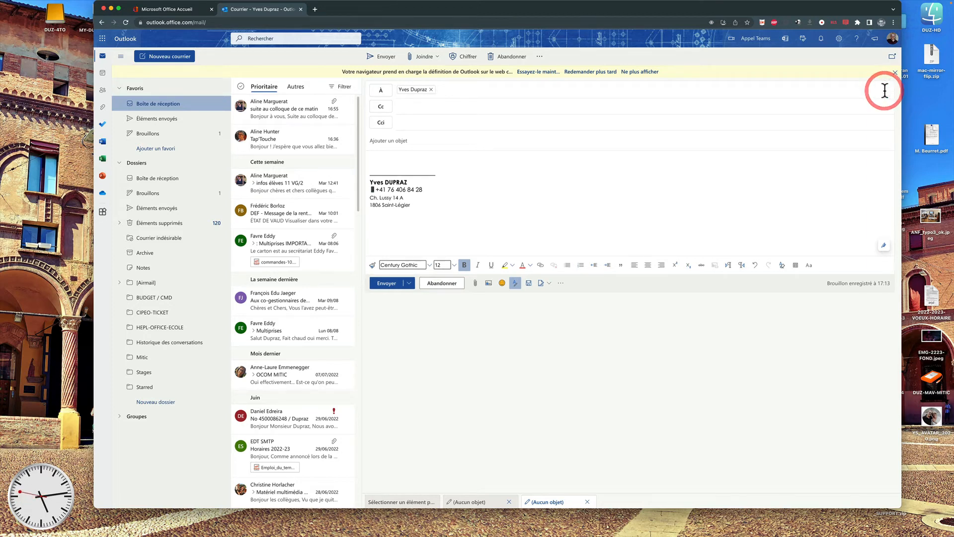
left_click(402, 121)
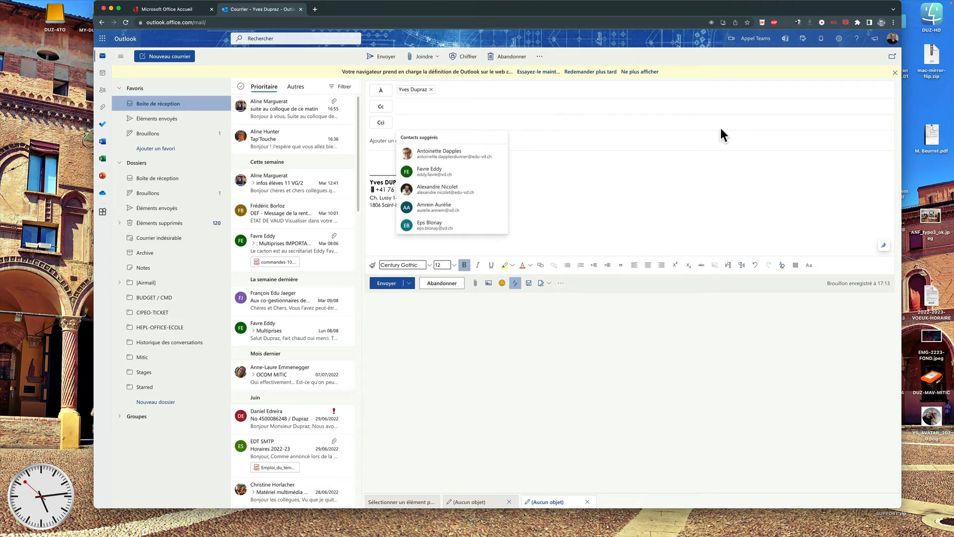
left_click(462, 154)
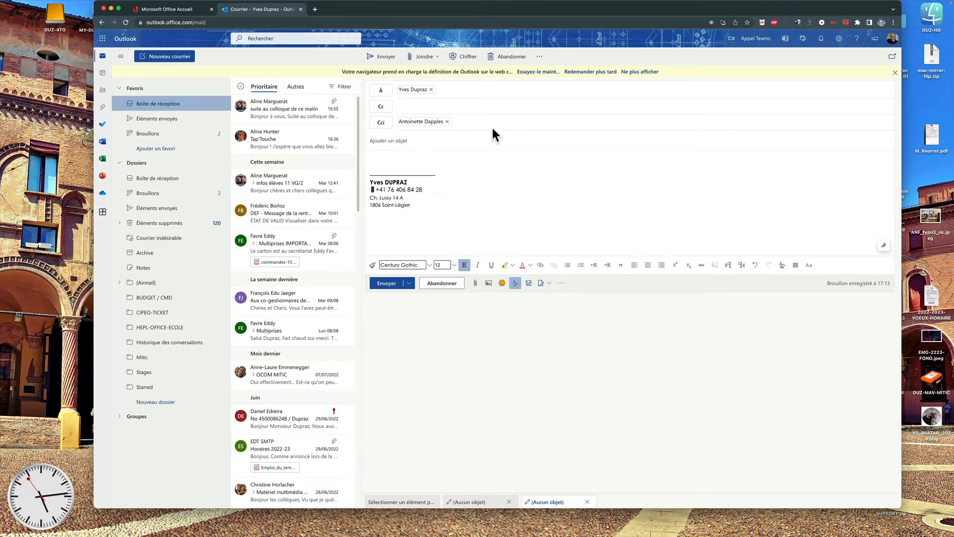
left_click(492, 127)
left_click(477, 156)
left_click(569, 122)
left_click(559, 158)
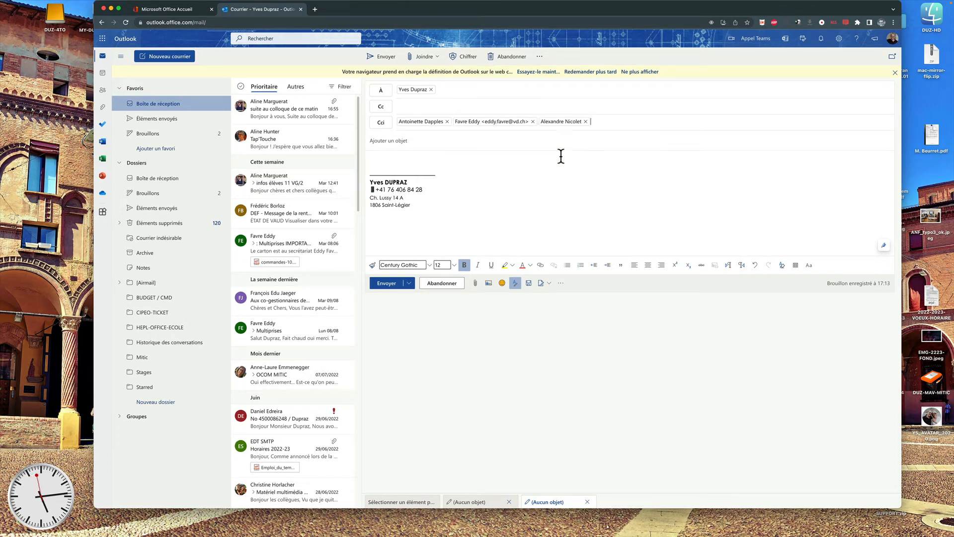
left_click(500, 192)
left_click(389, 159)
Open the Tap'Touche message and expand its header to show the full text.
left_click(294, 150)
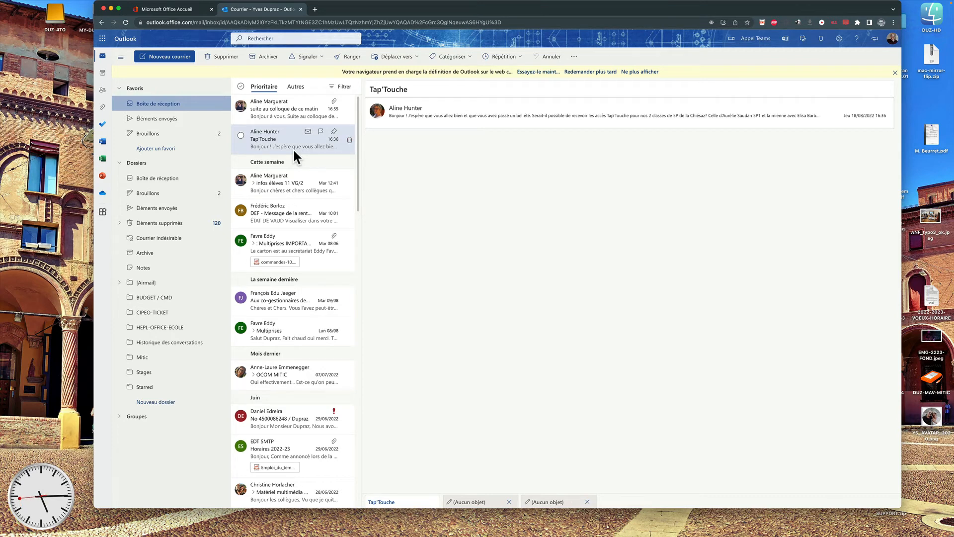
left_click(433, 116)
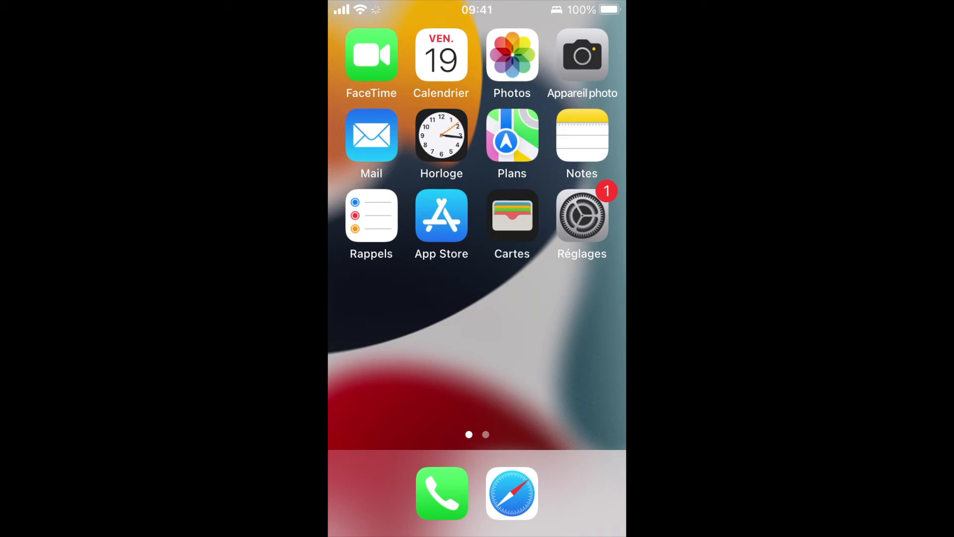
Launch iOS Mail, return to the Boîtes mailbox list, then go back to the home screen.
left_click(372, 135)
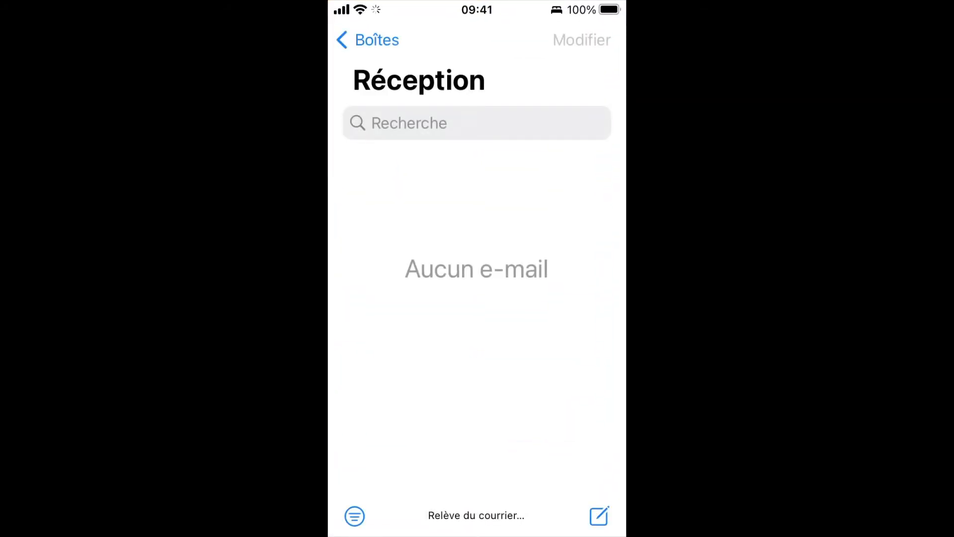
scroll(477, 269, "up", 1)
left_click(368, 40)
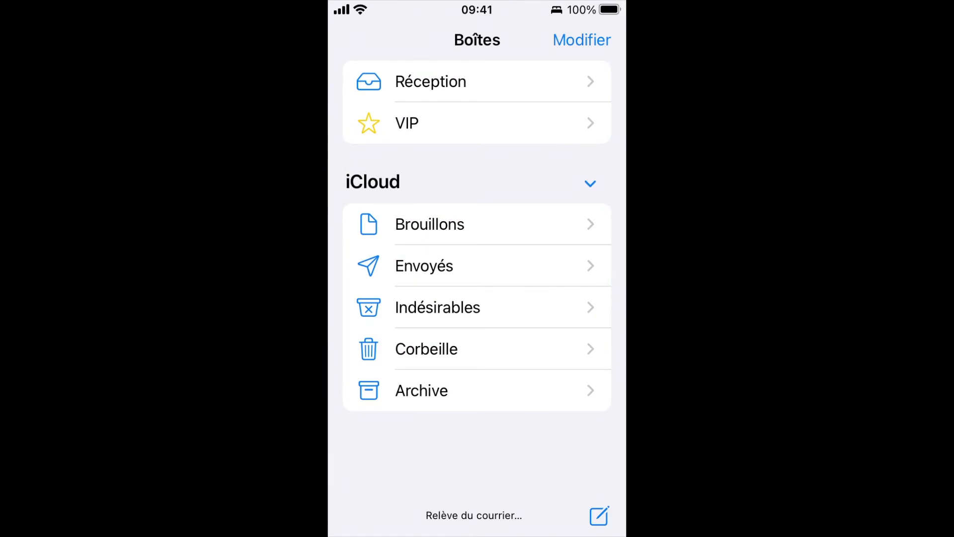
scroll(477, 269, "up", 2)
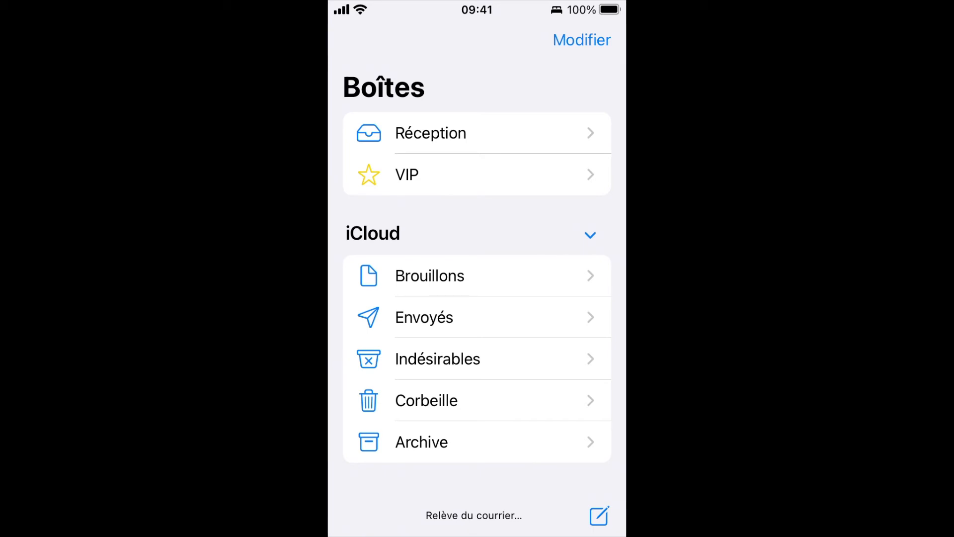
key("Home")
Open the App Store and dismiss the welcome and personalised ads sheets.
left_click(442, 214)
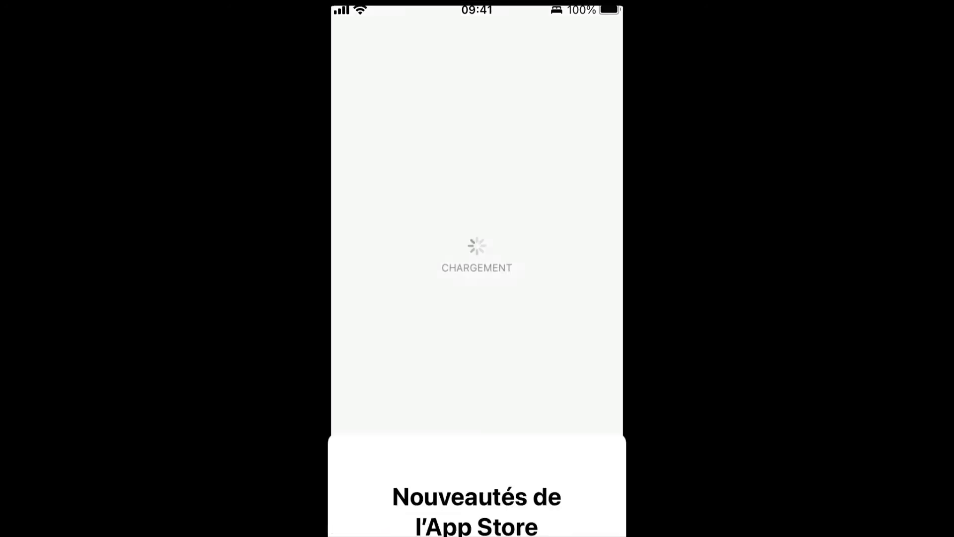
left_click(477, 455)
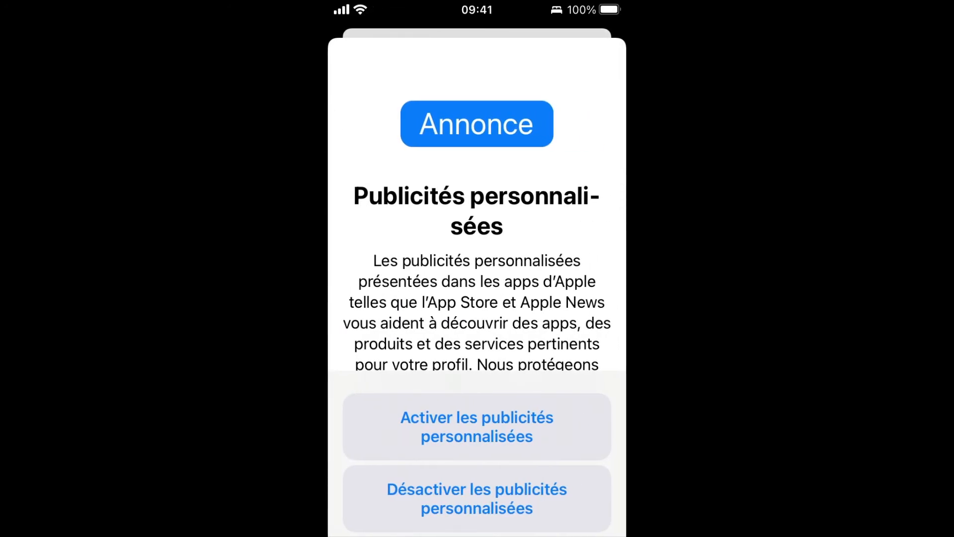
left_click(476, 498)
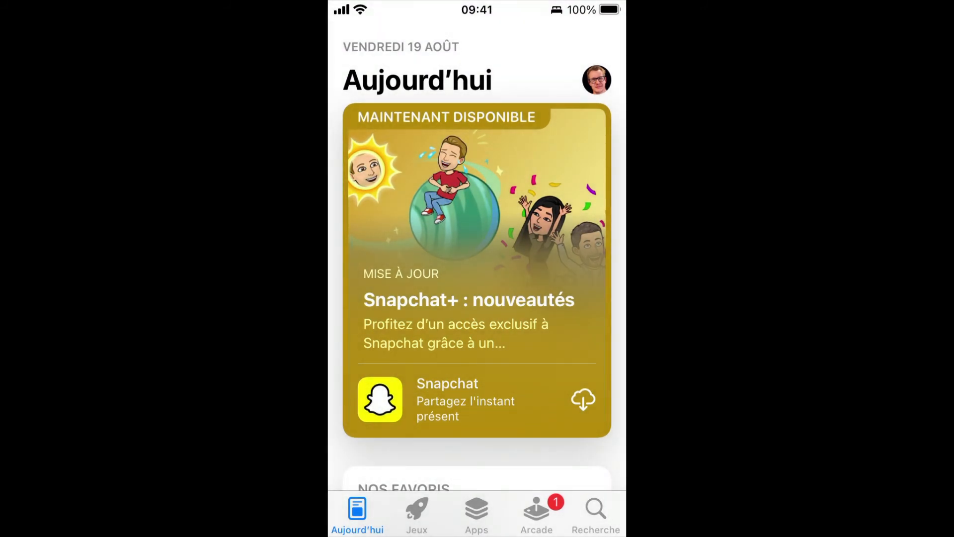
Search for outlook and download Microsoft Outlook, then return to the home screen.
left_click(596, 514)
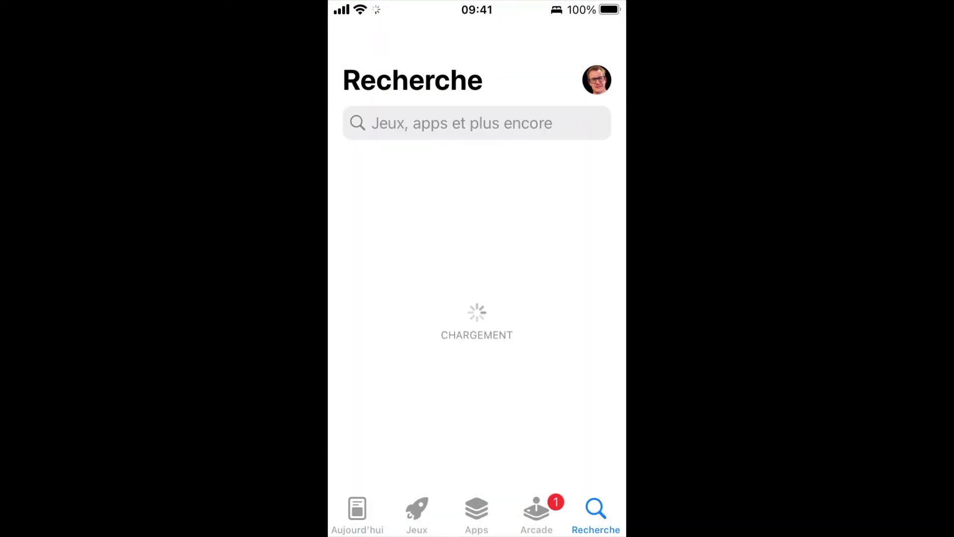
left_click(447, 122)
type("out")
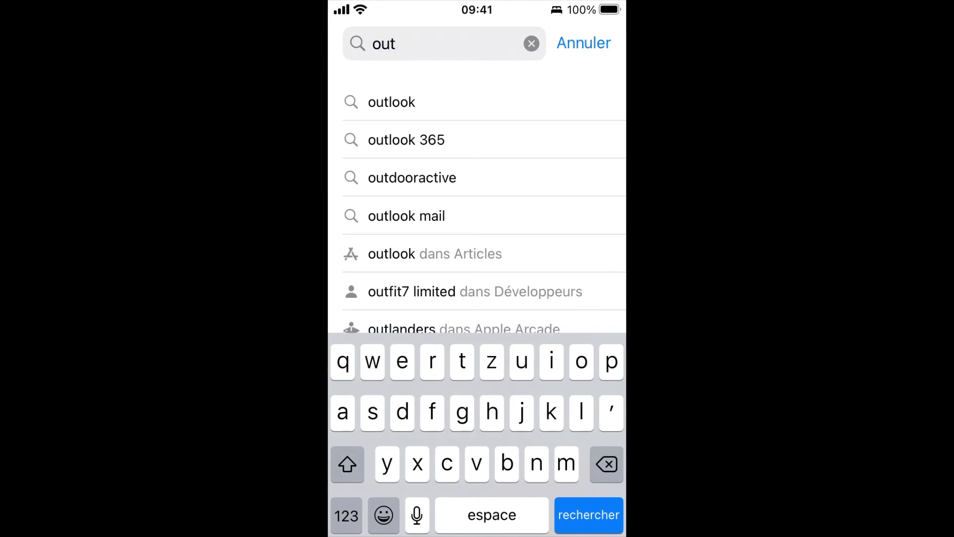
left_click(392, 101)
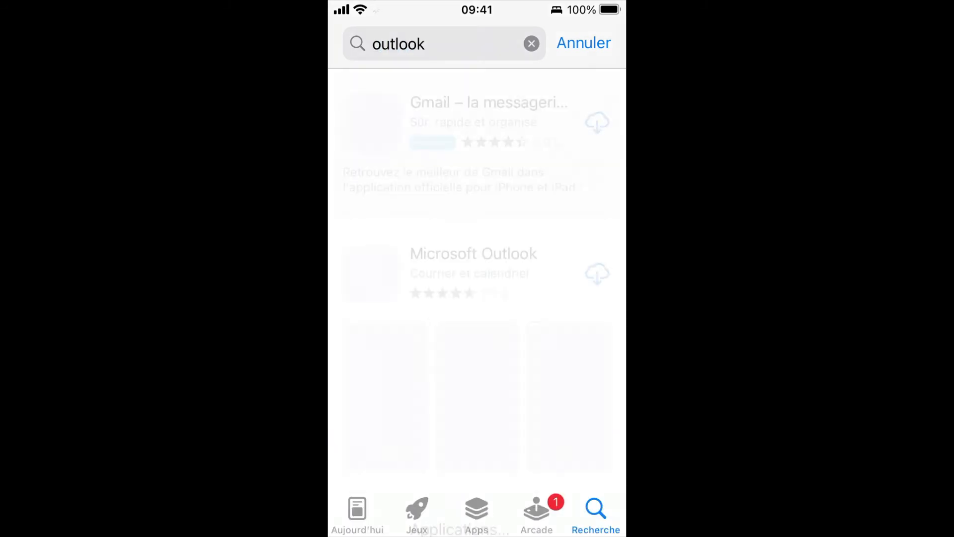
left_click(597, 274)
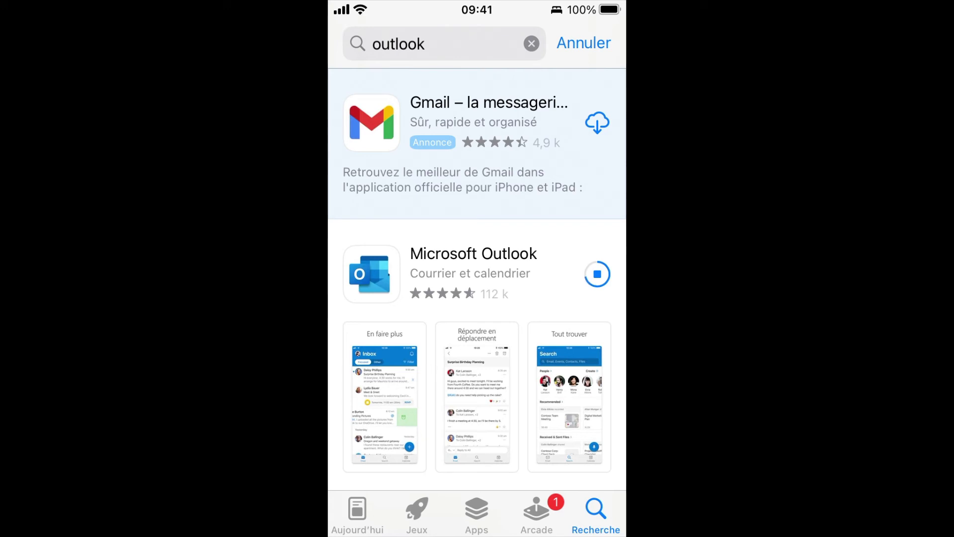
scroll(477, 278, "up", 1)
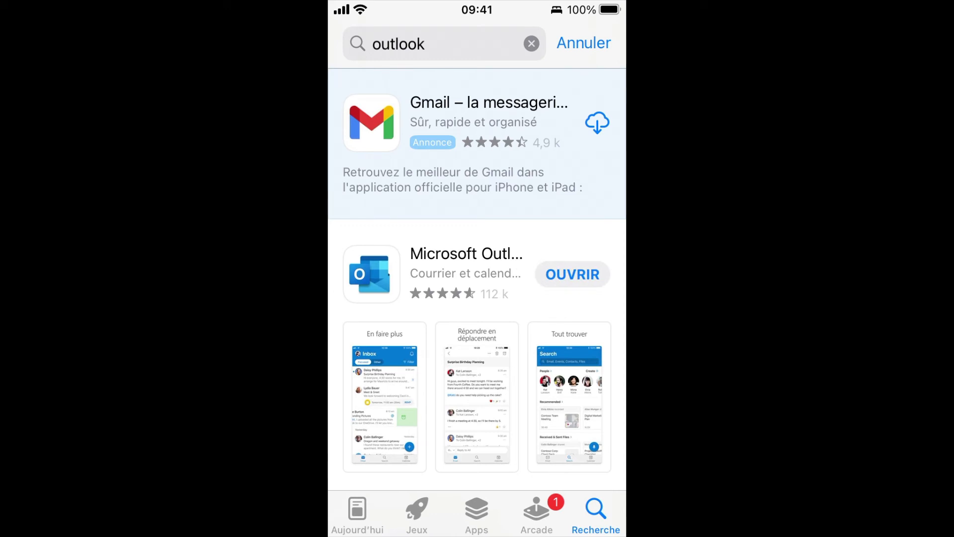
key("Home")
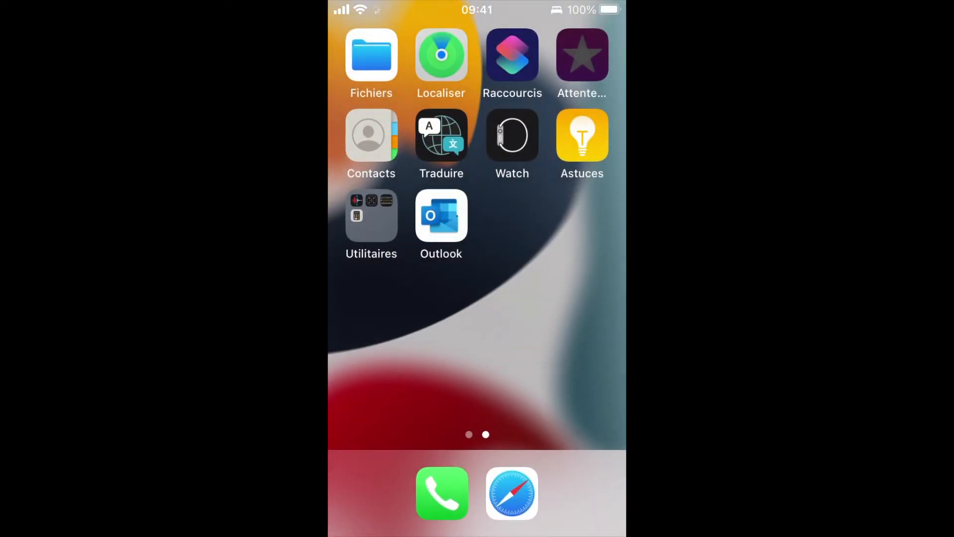
Launch Outlook and sign in with the work Office 365 address and its password.
left_click(441, 215)
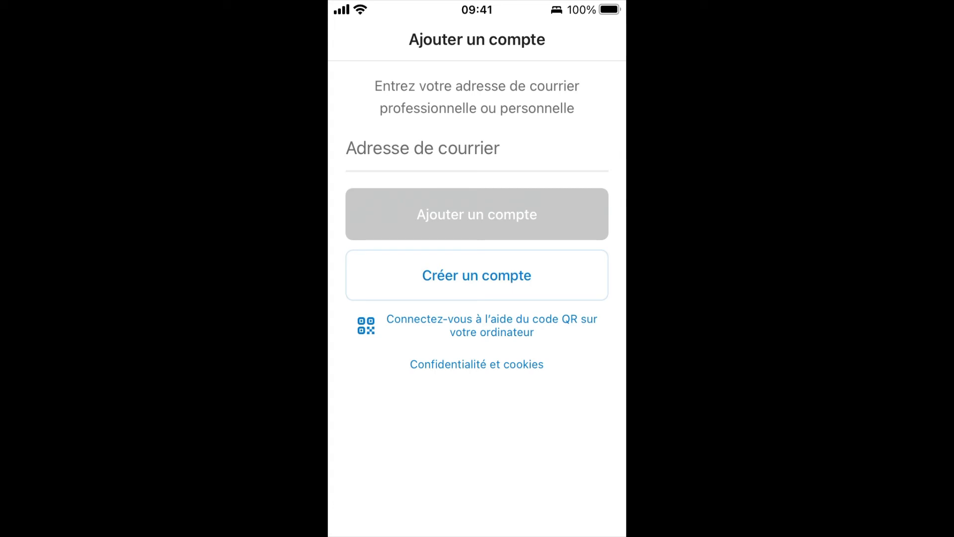
left_click(423, 148)
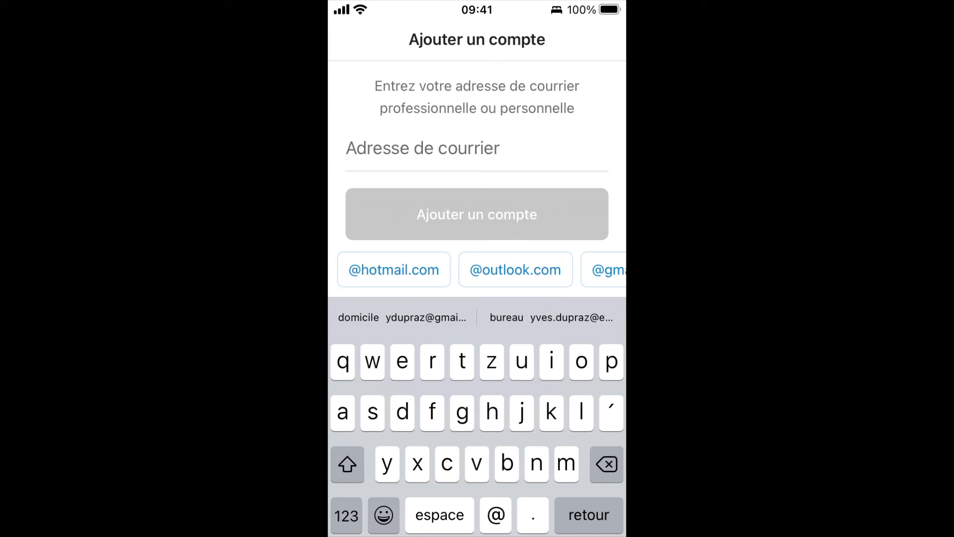
left_click(551, 317)
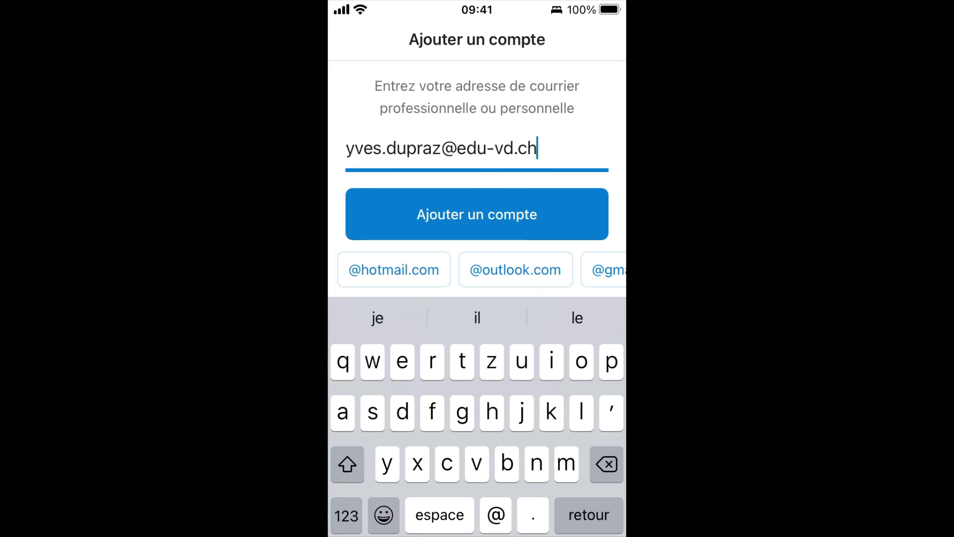
left_click(477, 214)
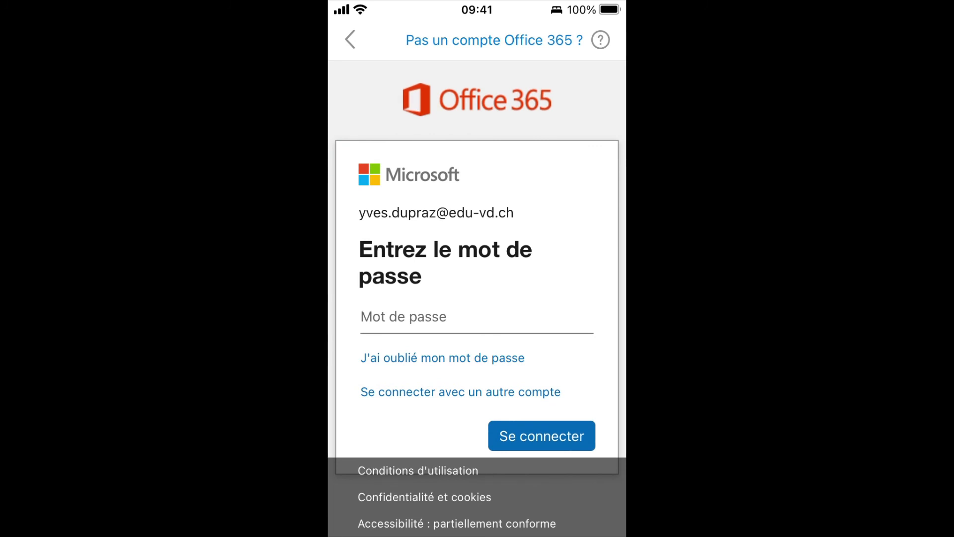
left_click(476, 317)
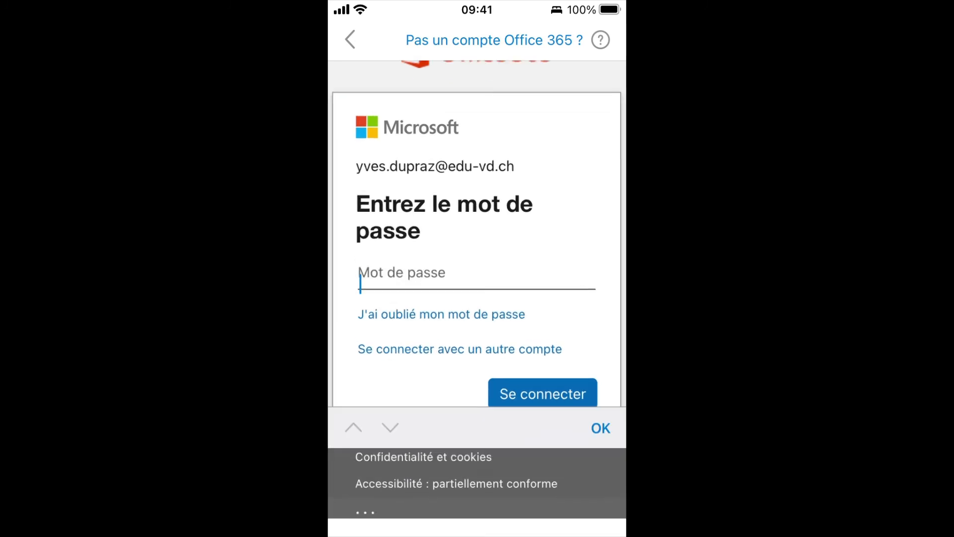
type("*****")
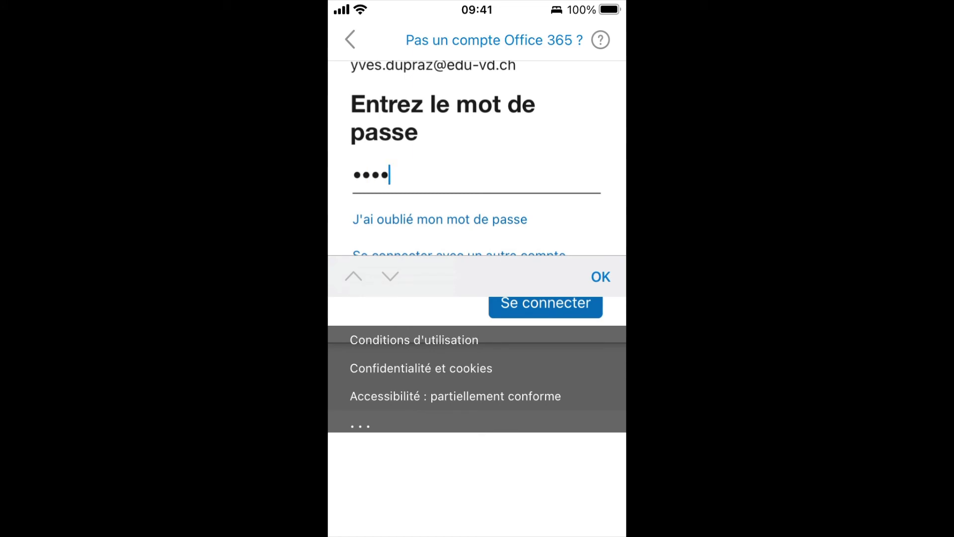
type("********")
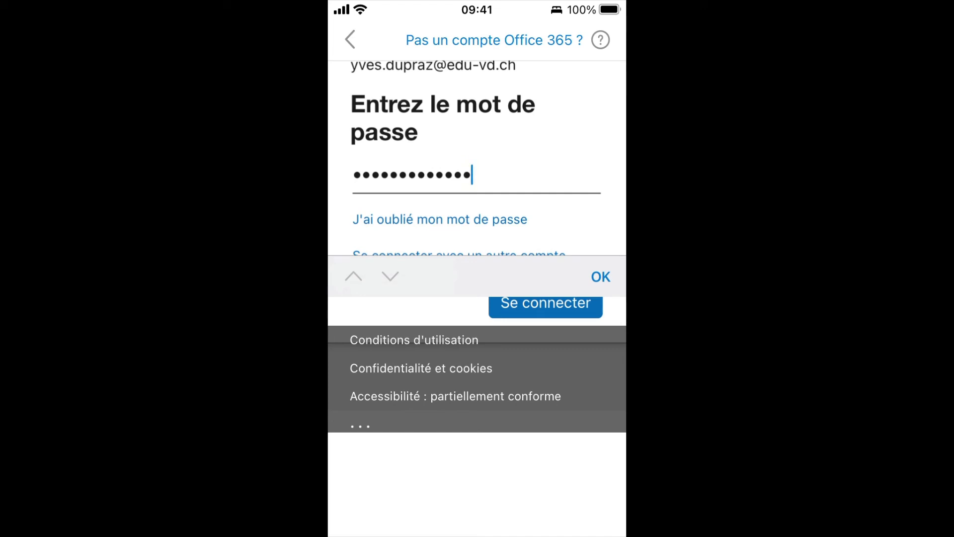
type("****")
key("Return")
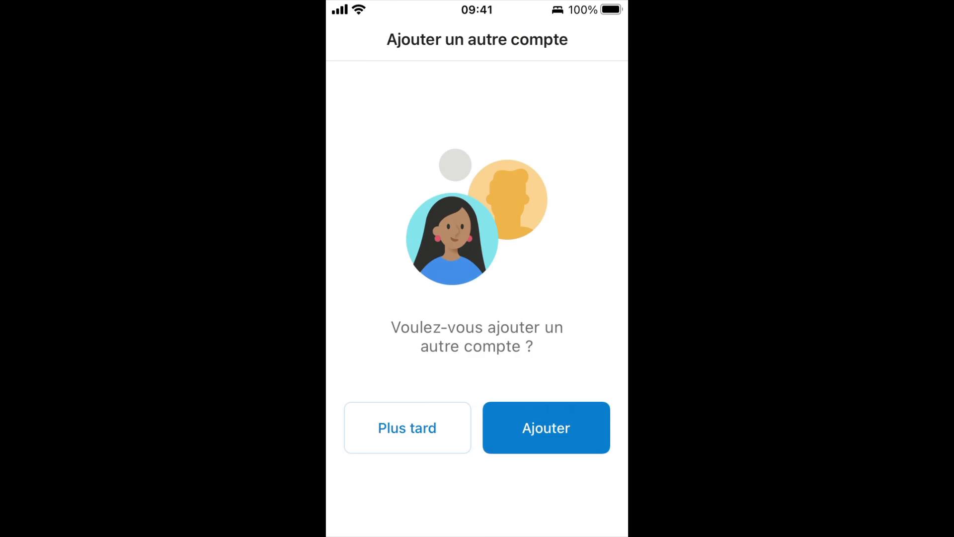
Choose Plus tard for a second account and allow notifications with Activer and Autoriser.
left_click(408, 427)
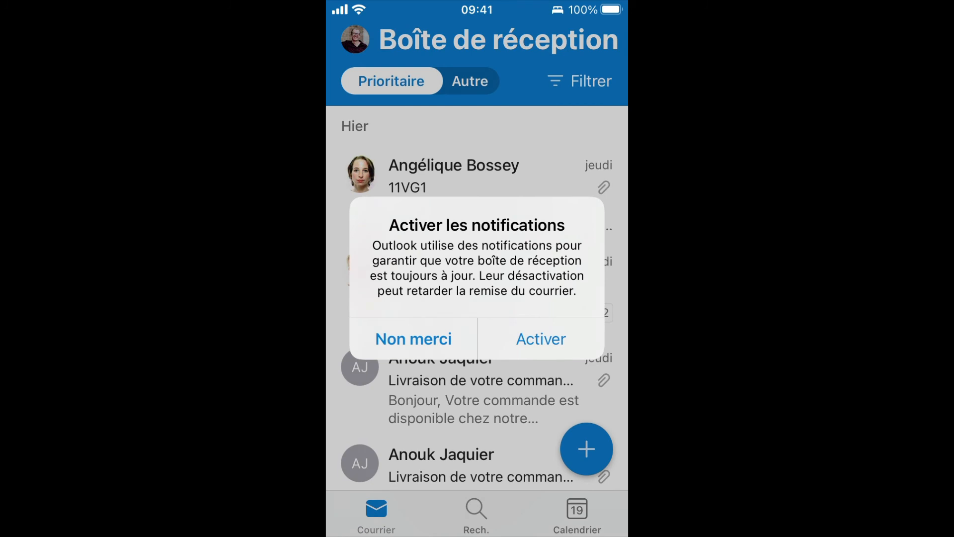
left_click(540, 339)
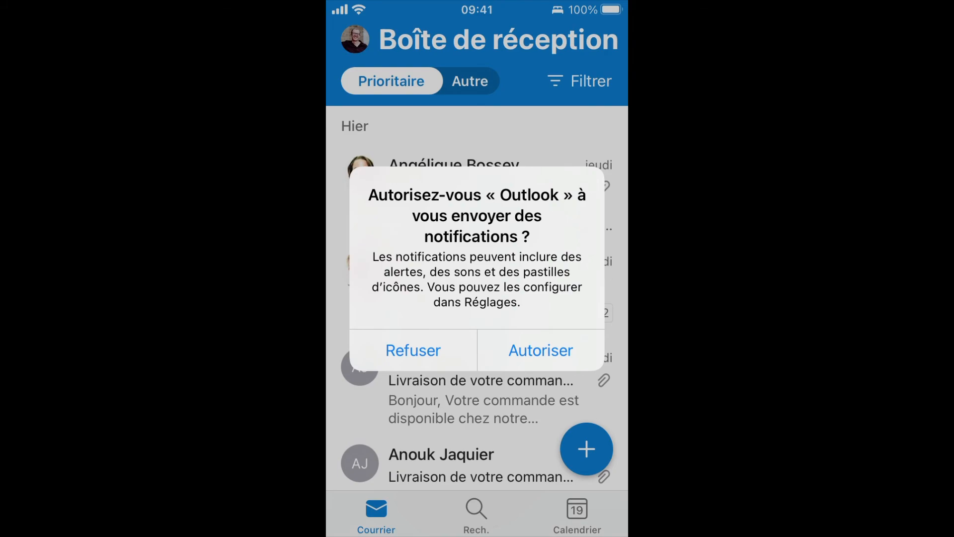
left_click(541, 350)
scroll(477, 298, "up", 3)
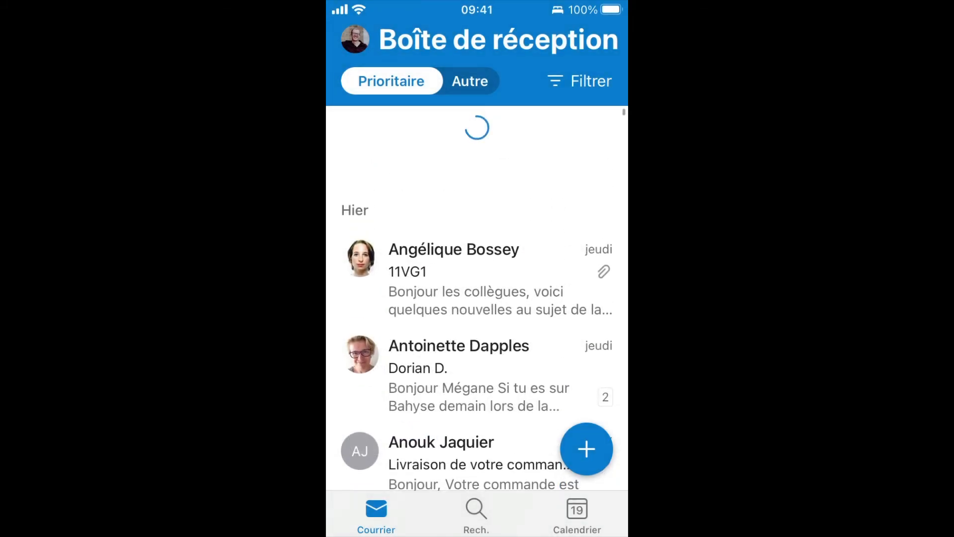
scroll(477, 298, "down", 15)
scroll(477, 298, "down", 10)
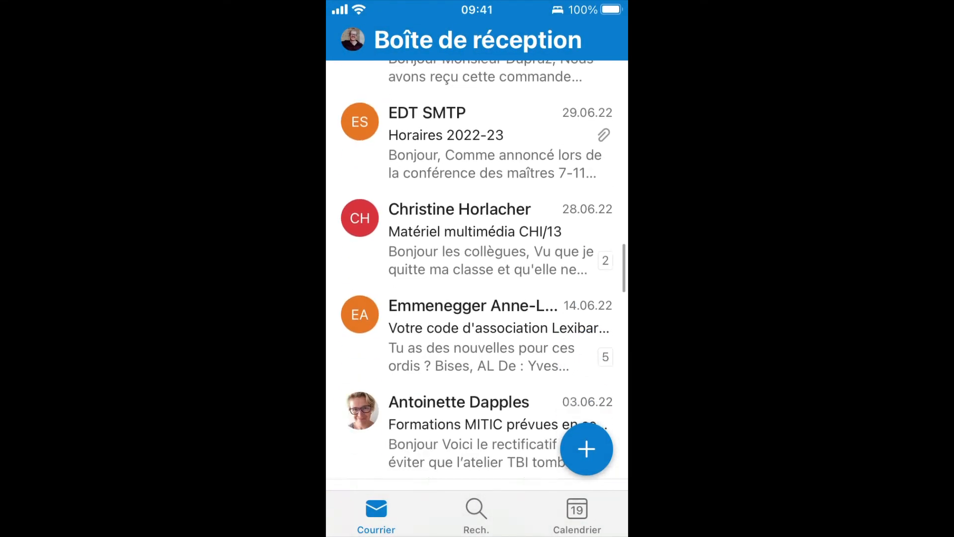
scroll(477, 298, "up", 20)
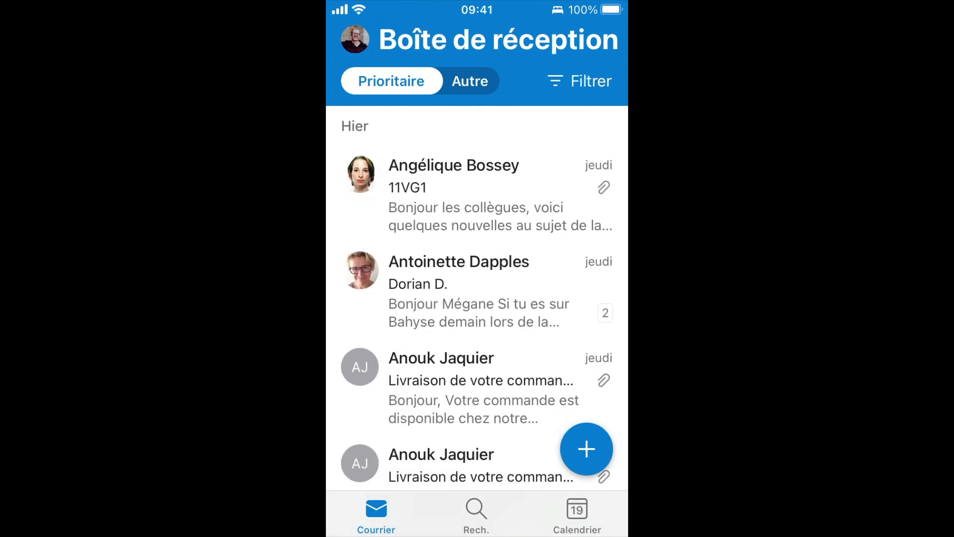
left_click(470, 81)
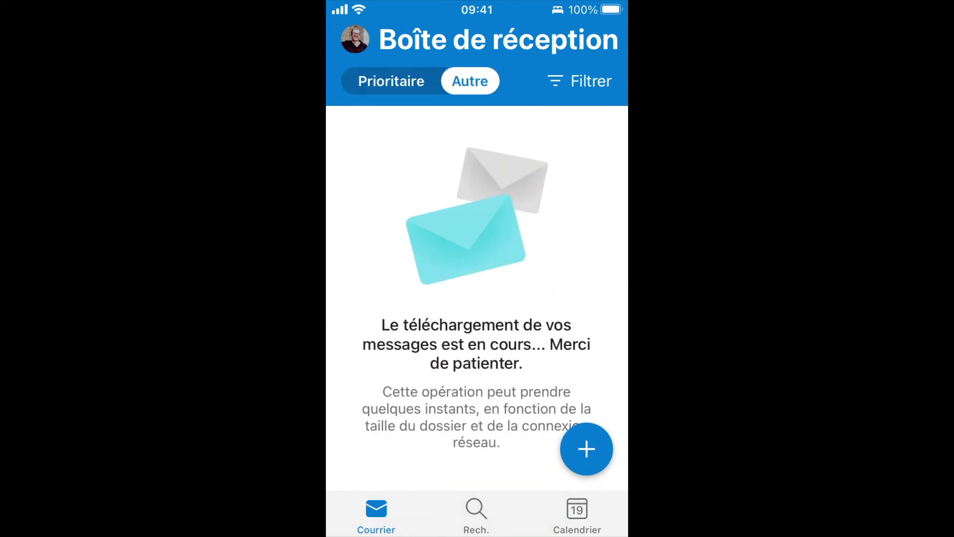
left_click(391, 81)
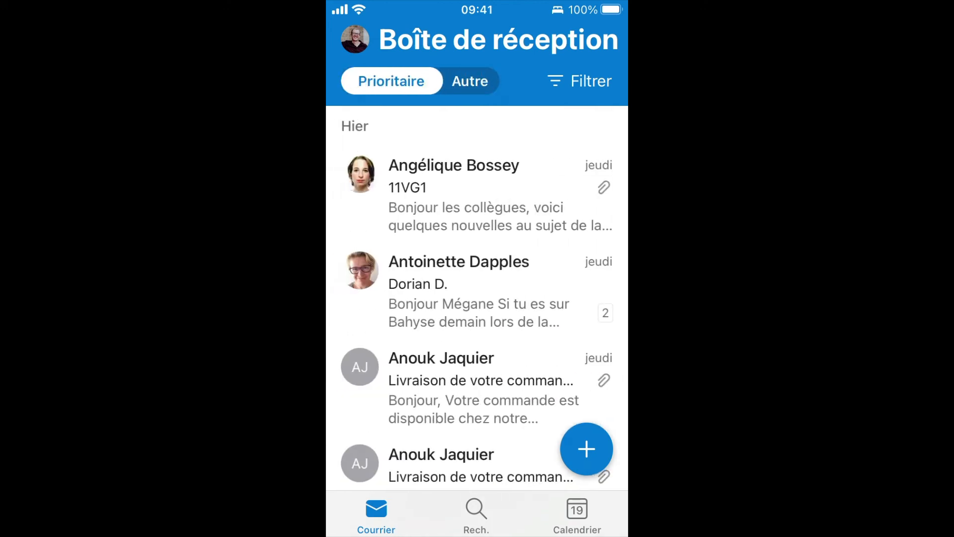
left_click(580, 81)
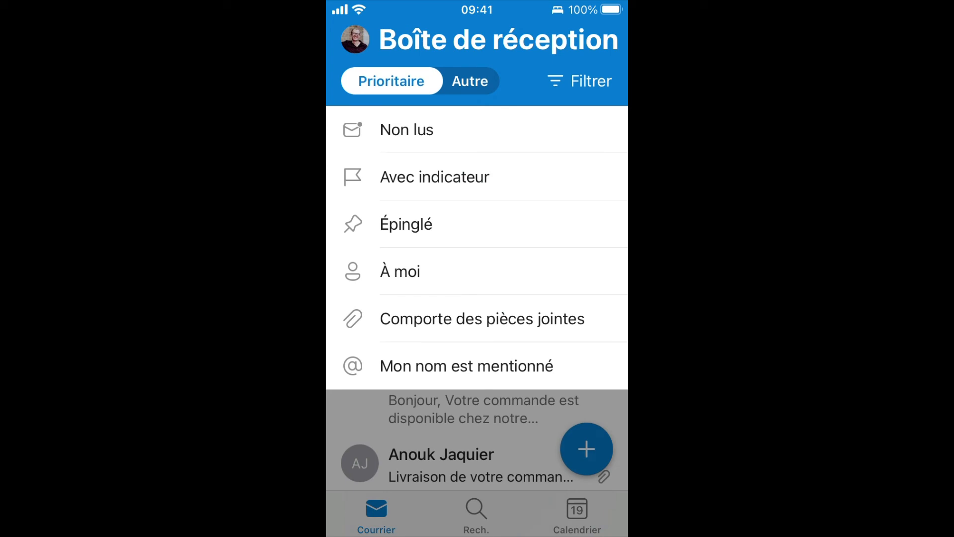
left_click(579, 81)
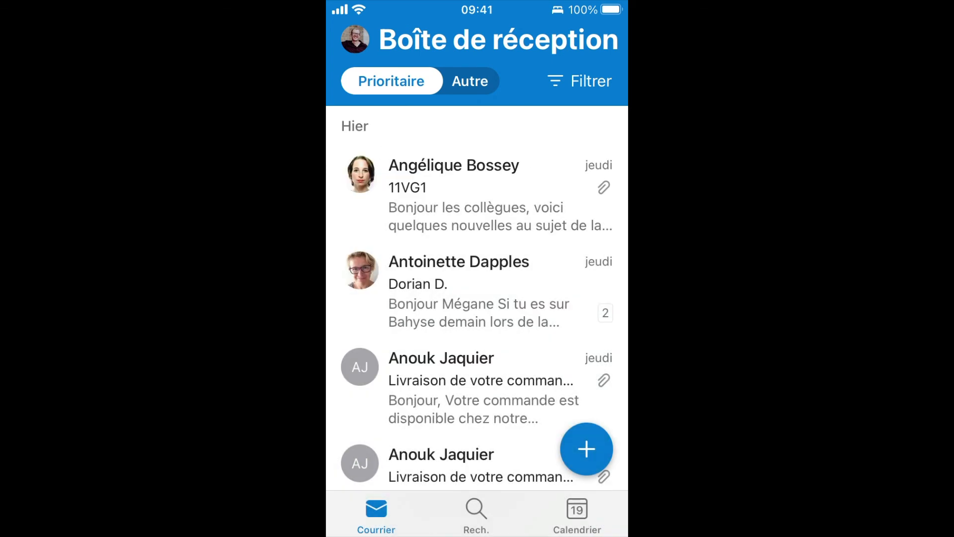
left_click_drag(576, 194, 548, 194)
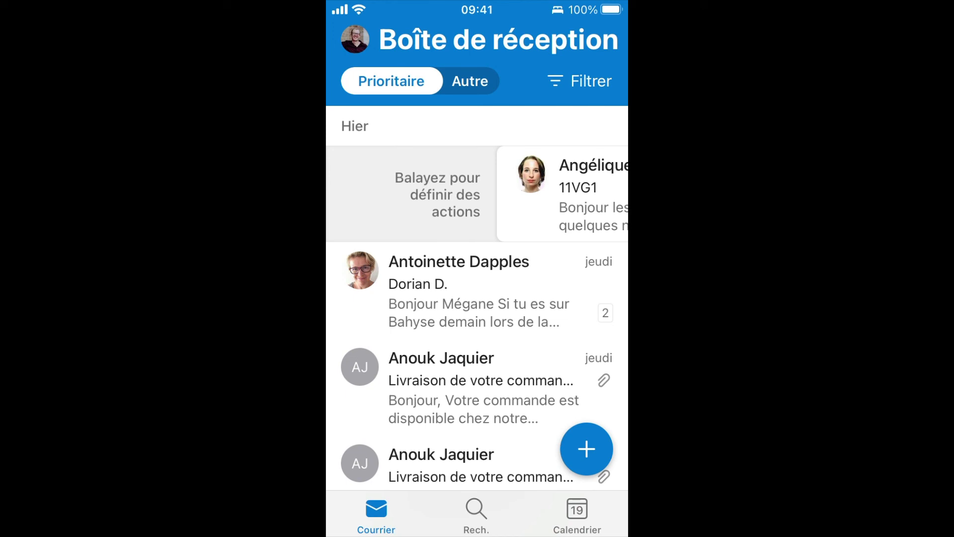
left_click_drag(548, 194, 380, 194)
left_click_drag(576, 194, 535, 194)
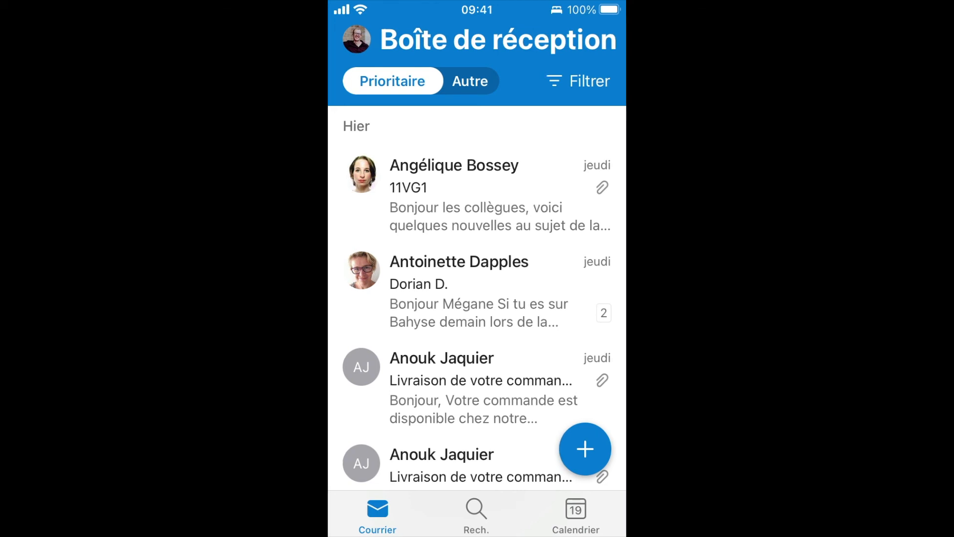
Open the account and folder drawer from the profile avatar and scroll through it.
left_click(357, 39)
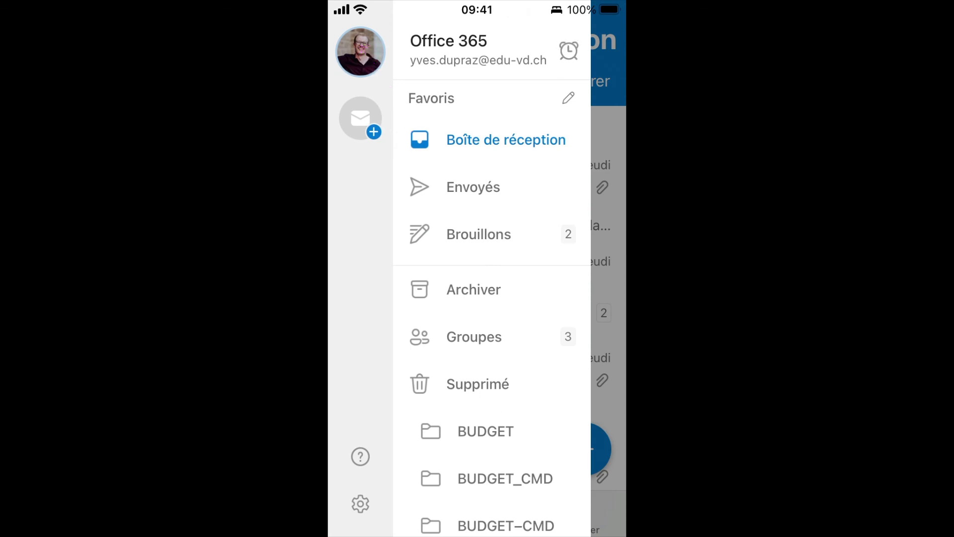
scroll(492, 308, "down", 6)
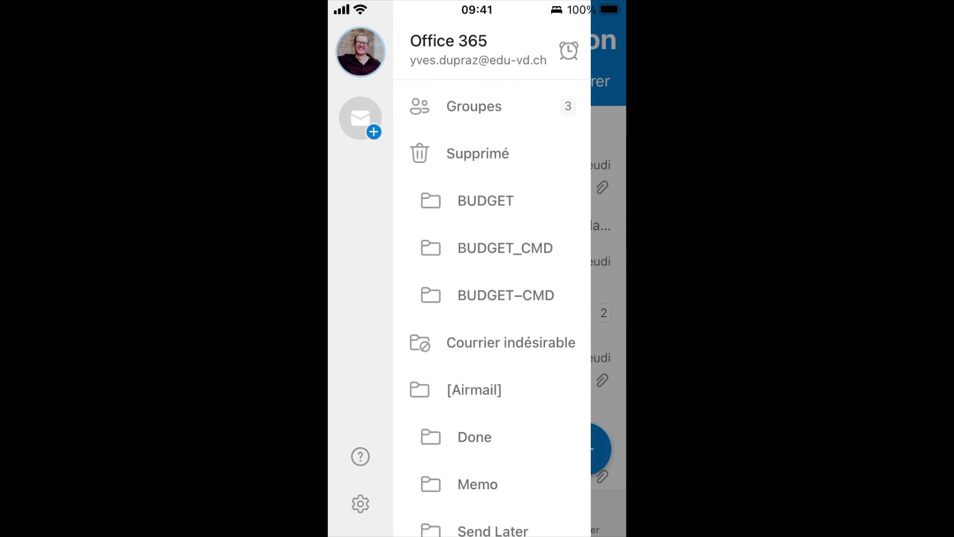
scroll(492, 308, "down", 6)
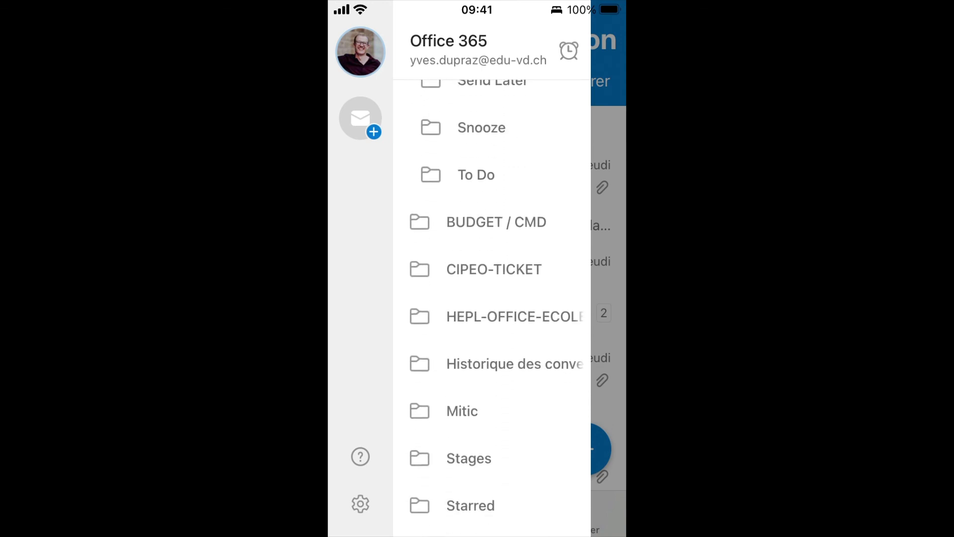
scroll(492, 308, "up", 5)
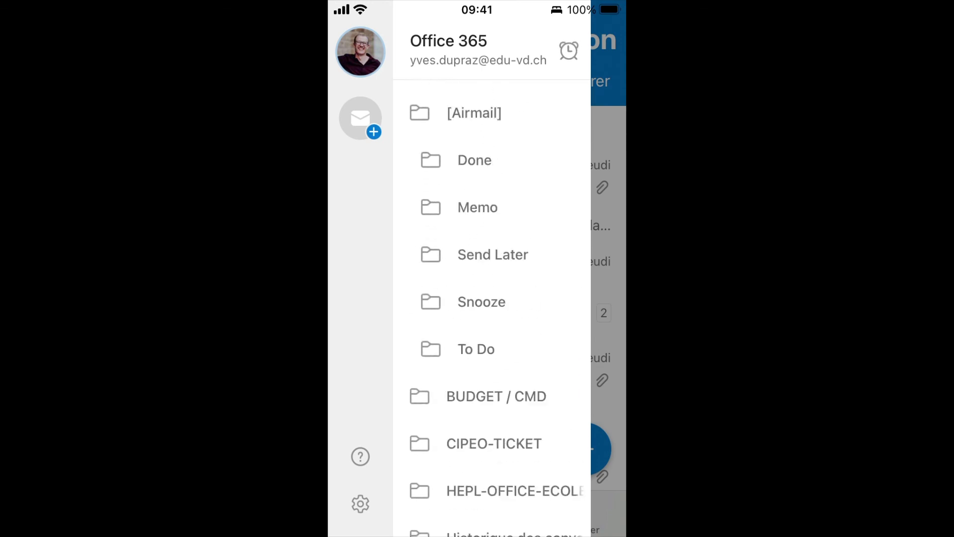
scroll(492, 306, "down", 3)
scroll(491, 306, "up", 8)
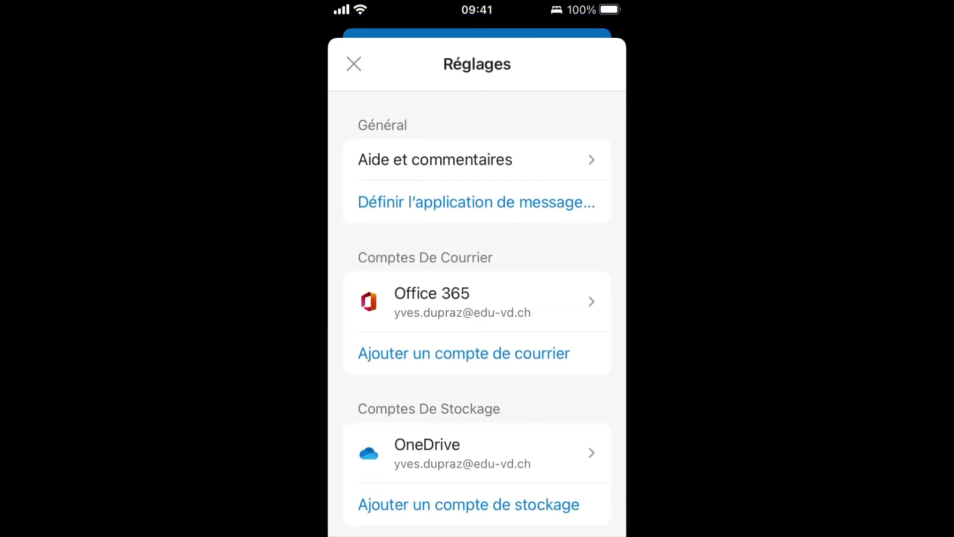
In Options de balayage, set Balayer vers la droite to Lu/non lu.
scroll(477, 310, "down", 7)
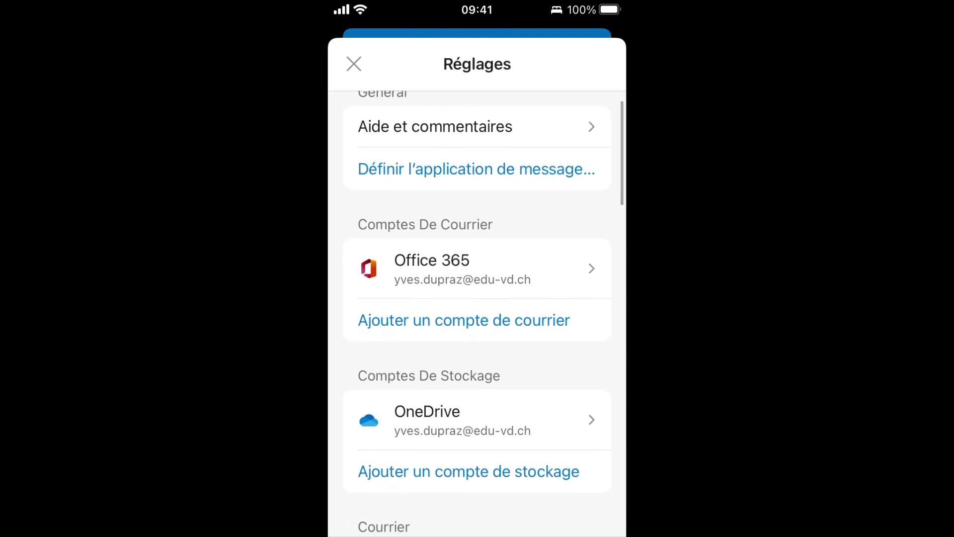
scroll(477, 311, "down", 4)
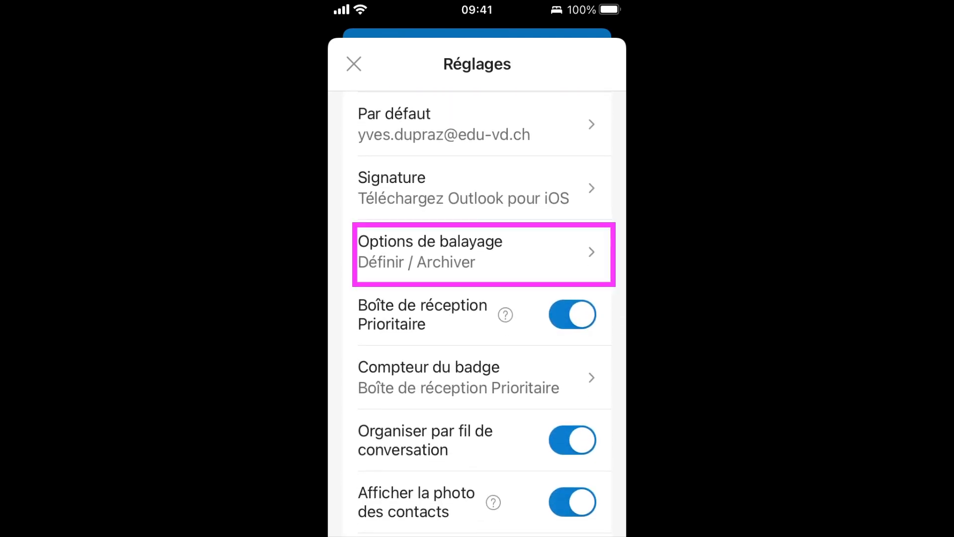
left_click(477, 252)
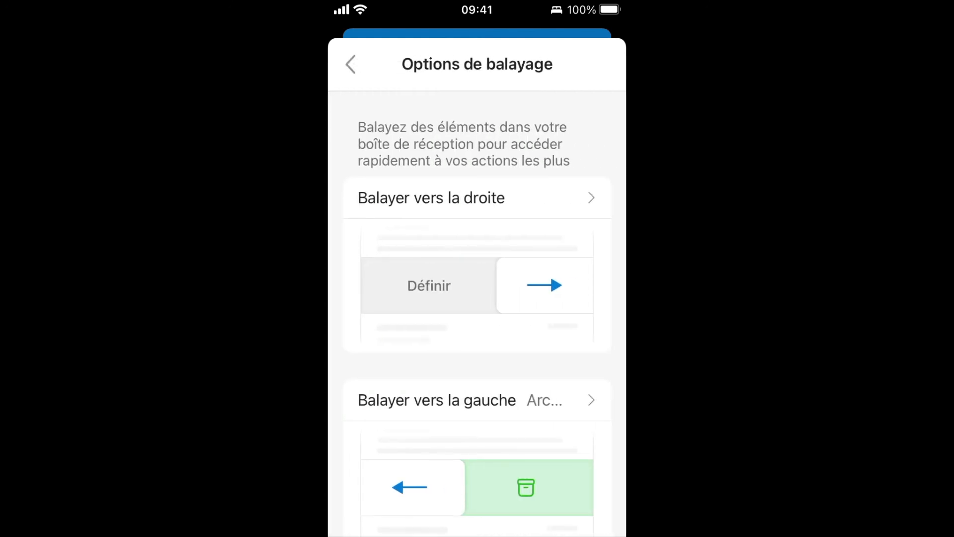
left_click(477, 197)
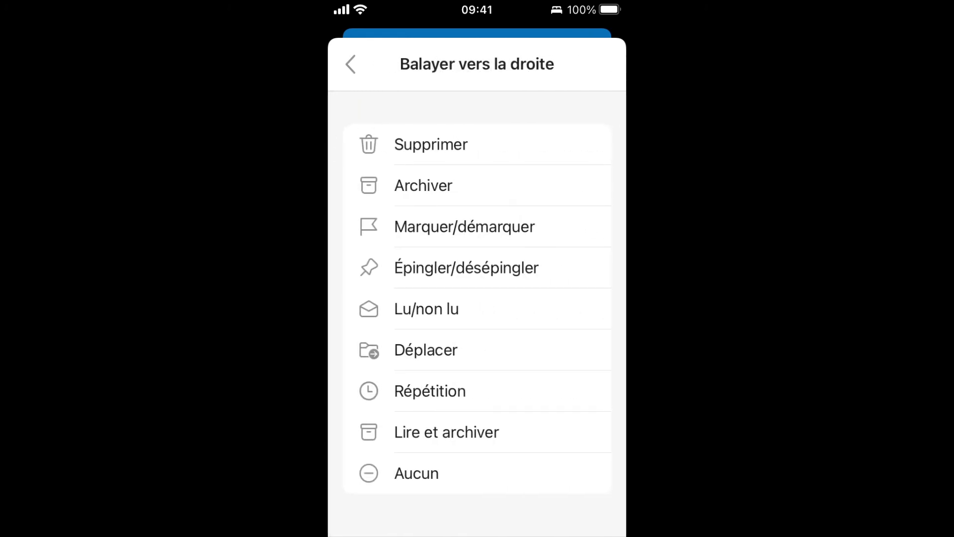
left_click(476, 308)
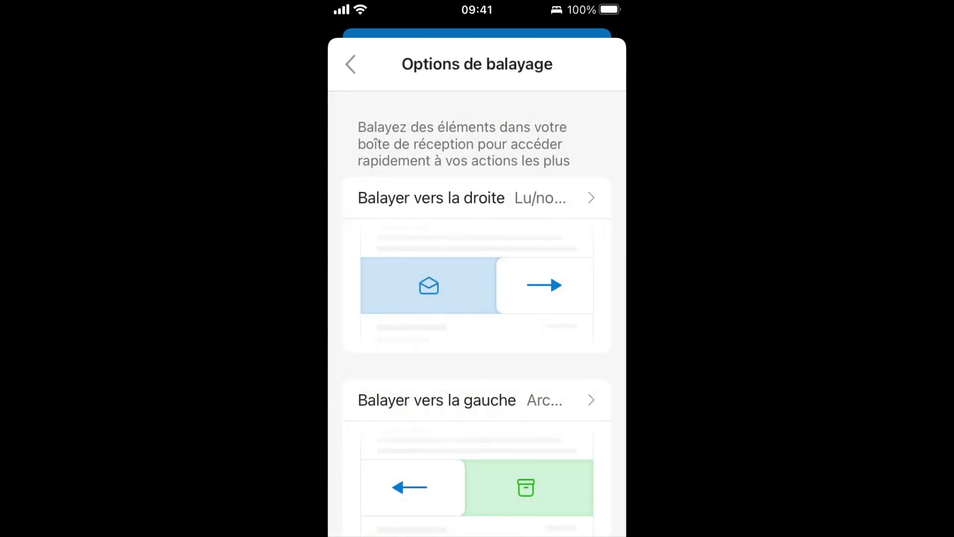
Set Balayer vers la gauche to Supprimer and close settings back to the inbox.
scroll(477, 298, "down", 2)
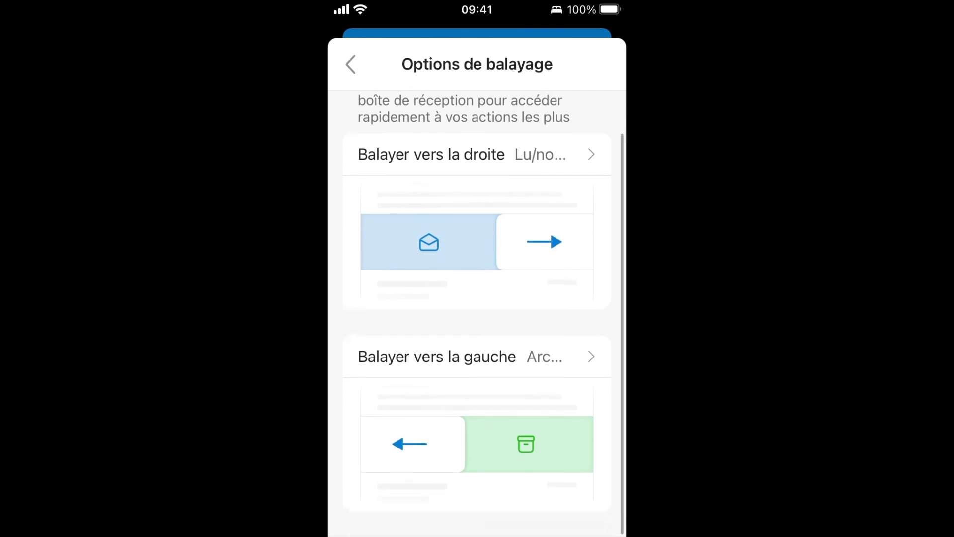
left_click(477, 360)
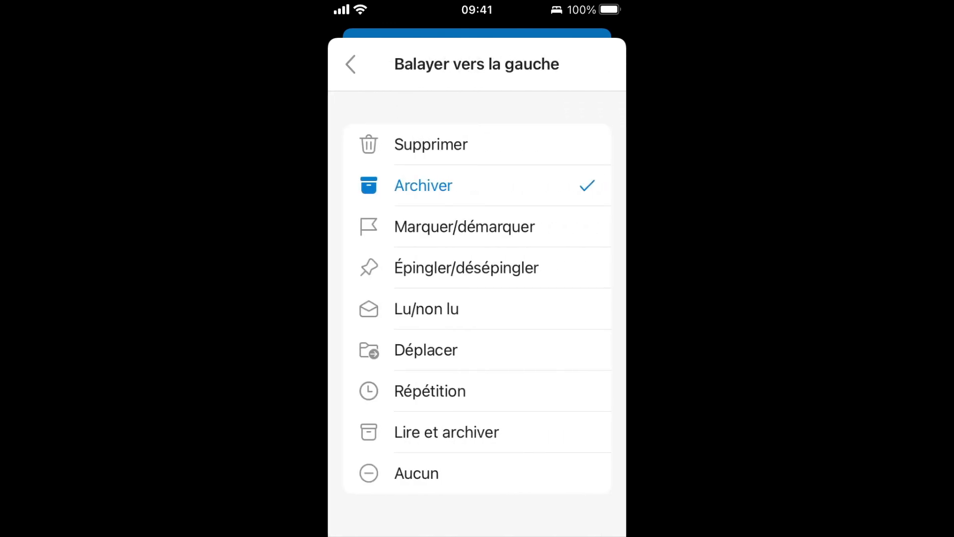
left_click(477, 144)
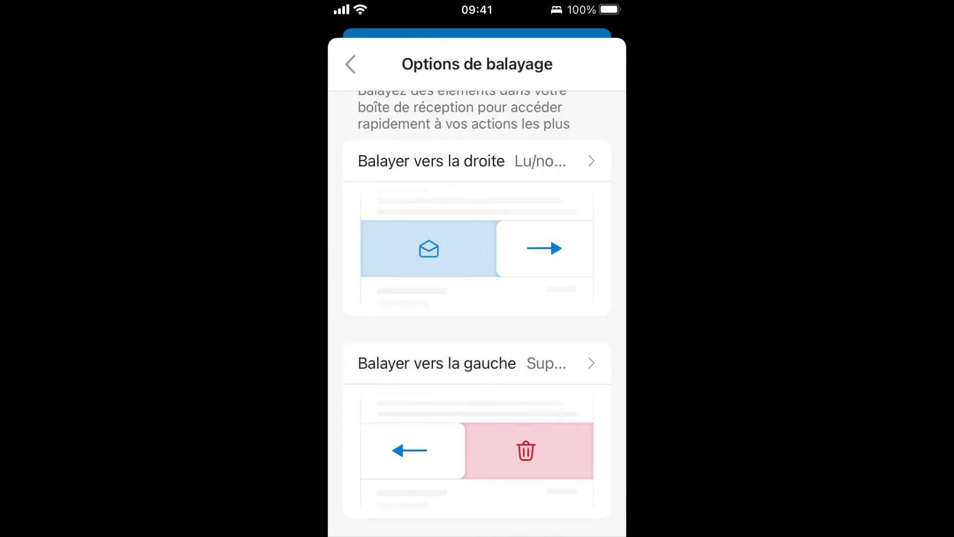
left_click(350, 63)
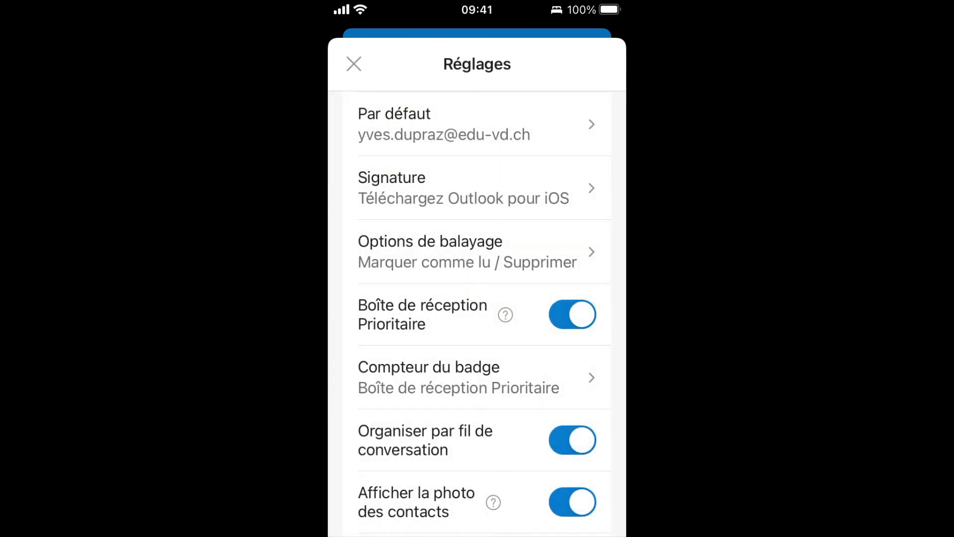
left_click(354, 64)
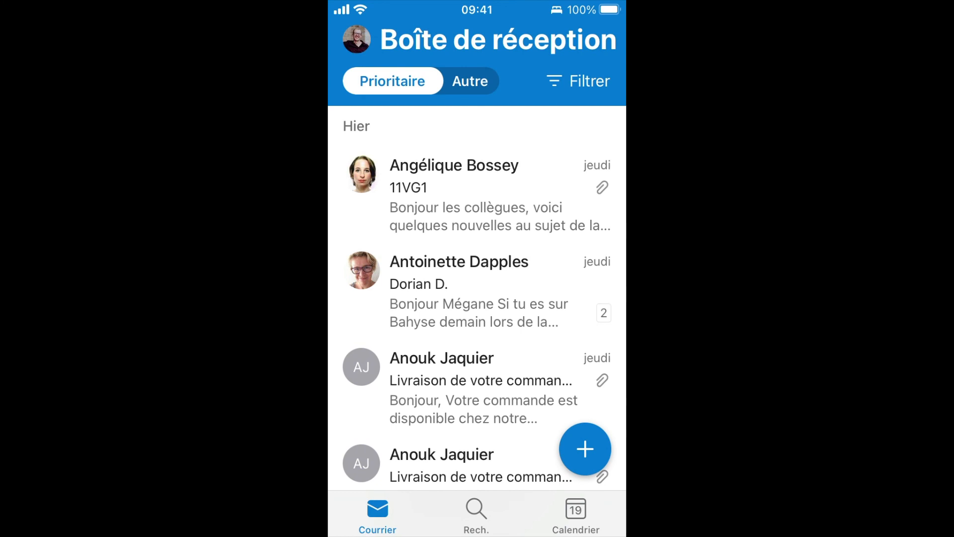
Test the swipes on message 11VG1, marking it read, then go to the home screen.
left_click_drag(547, 194, 581, 193)
left_click_drag(388, 194, 586, 194)
key("Home")
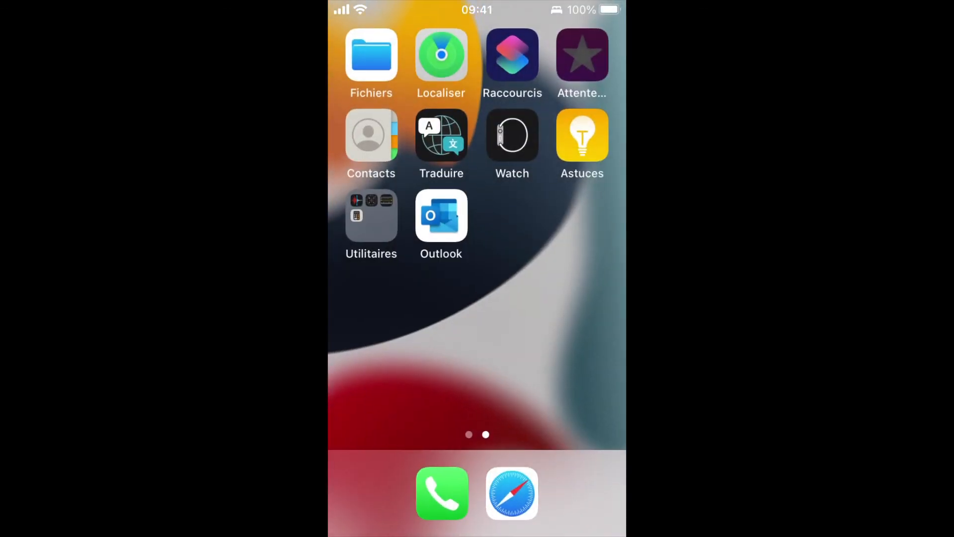